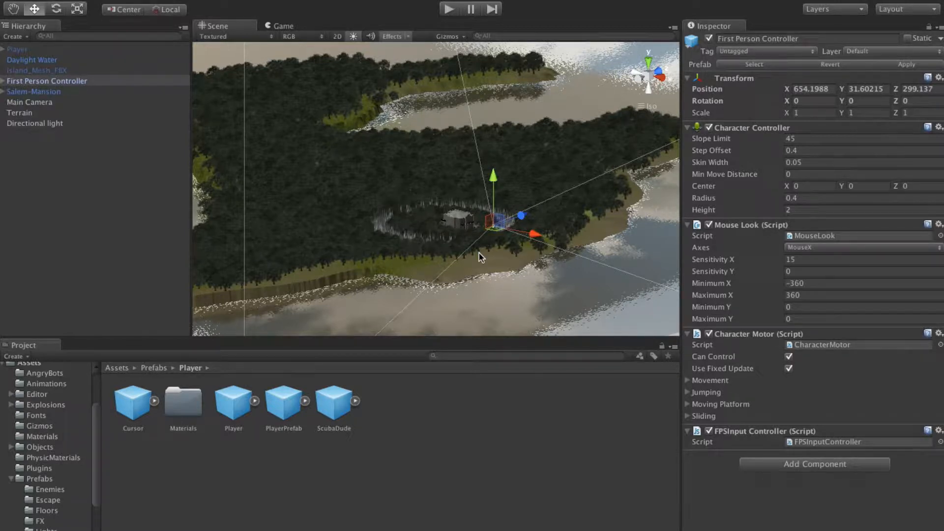
Play-test the island with the First Person Controller, walking through the forest to the mansion, and stop the test.
{"action": "middle_click_drag", "start_coordinate": [335, 168], "coordinate": [314, 184]}
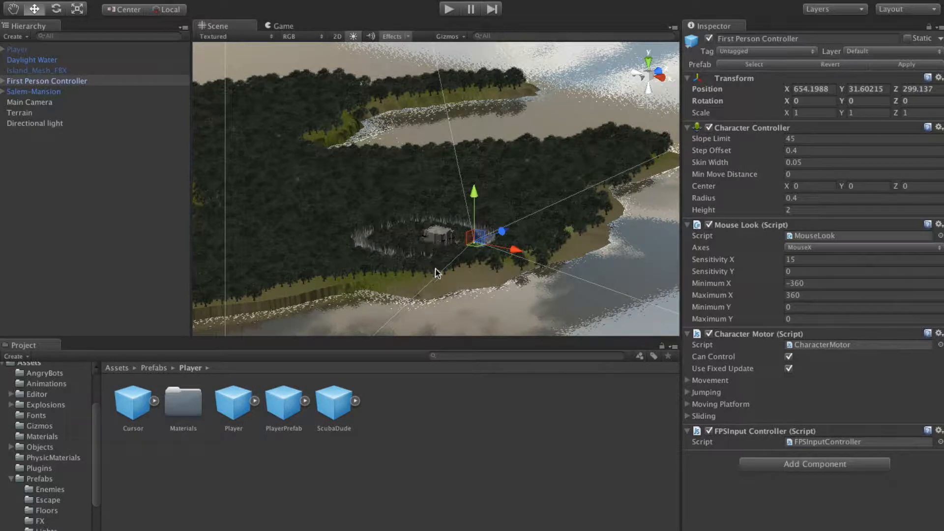
{"action": "left_click", "coordinate": [449, 9]}
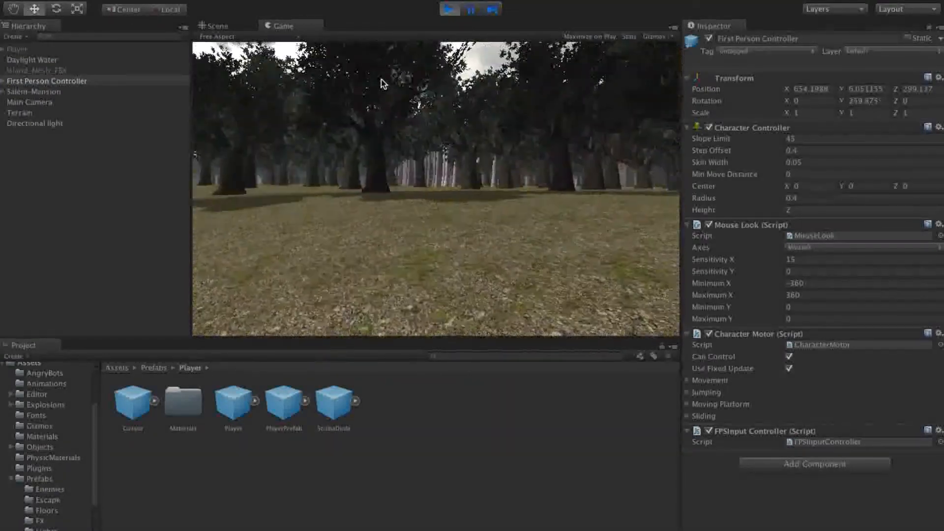
{"action": "key", "text": "w"}
{"action": "key", "text": "w"}
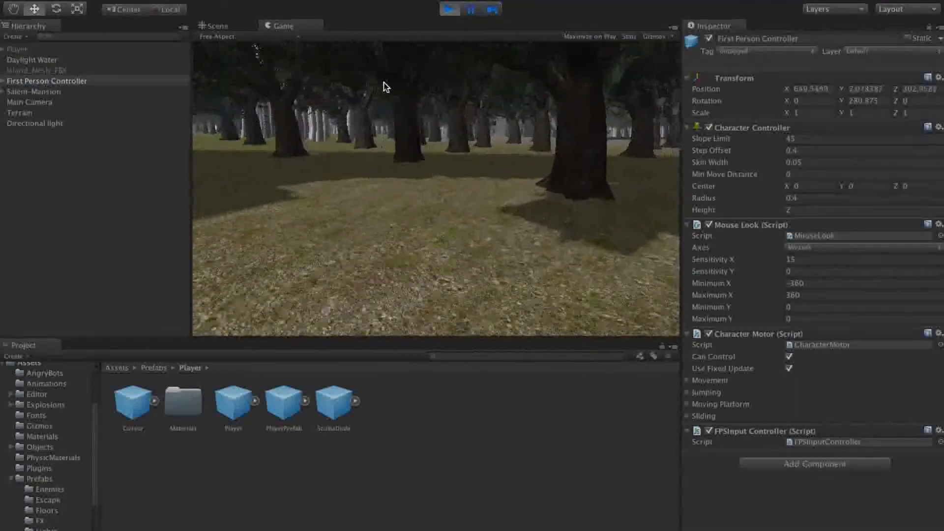
{"action": "key", "text": "w"}
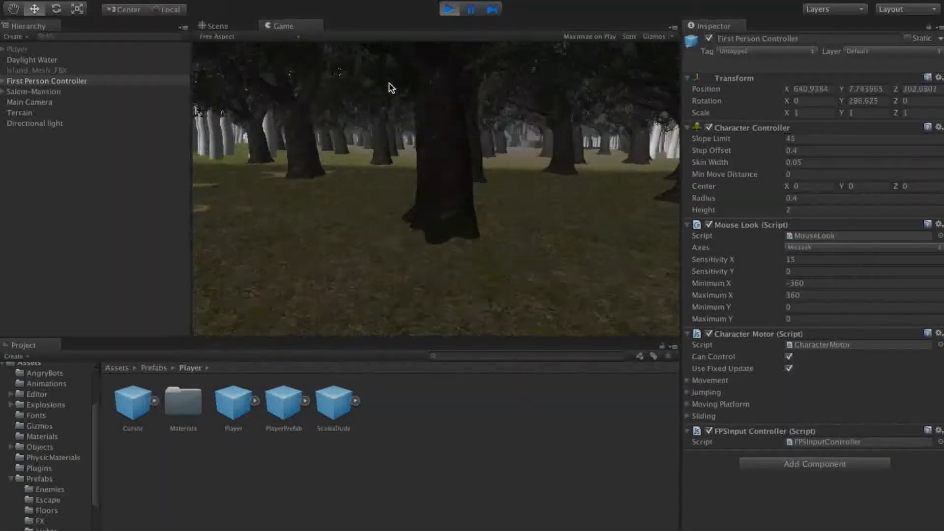
{"action": "key", "text": "w"}
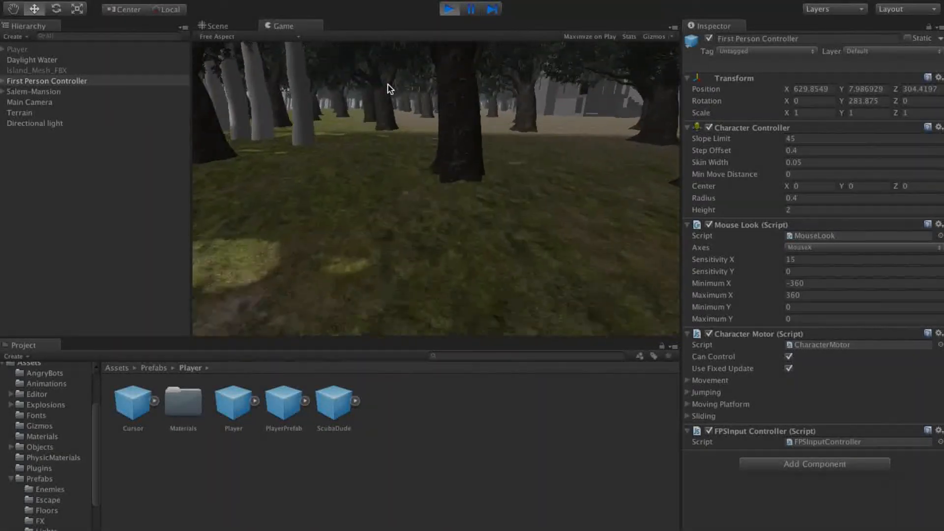
{"action": "key", "text": "w"}
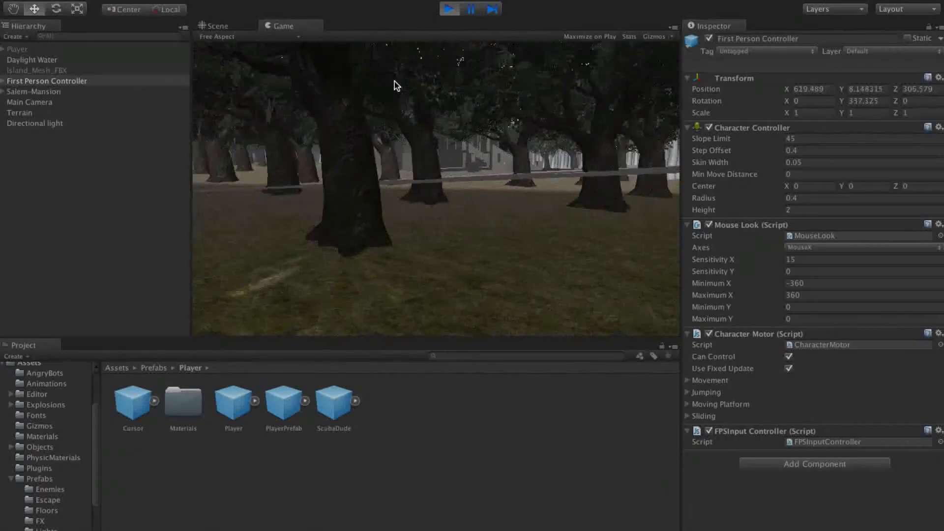
{"action": "key", "text": "w"}
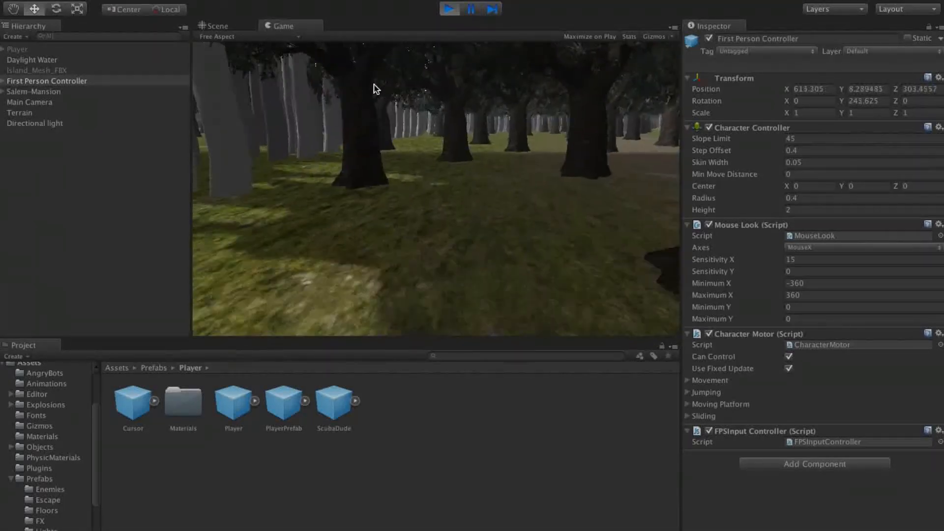
{"action": "key", "text": "w"}
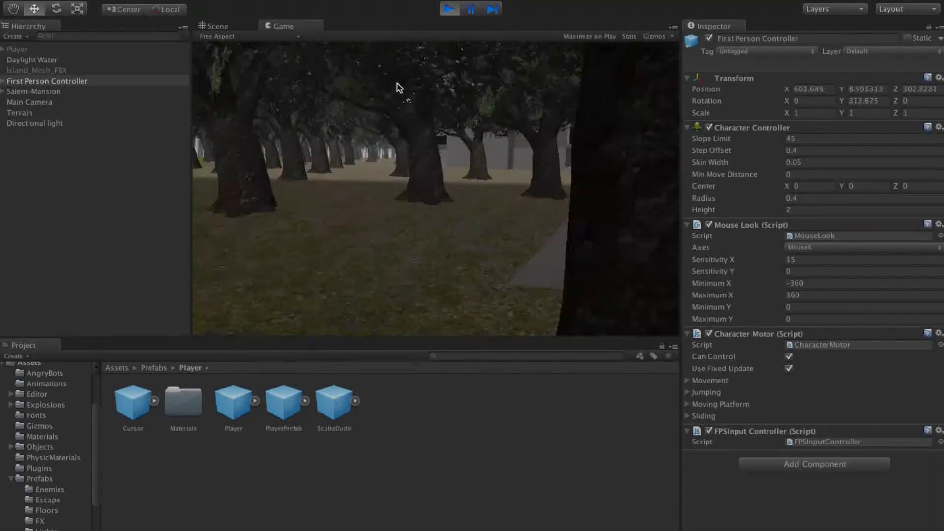
{"action": "key", "text": "w"}
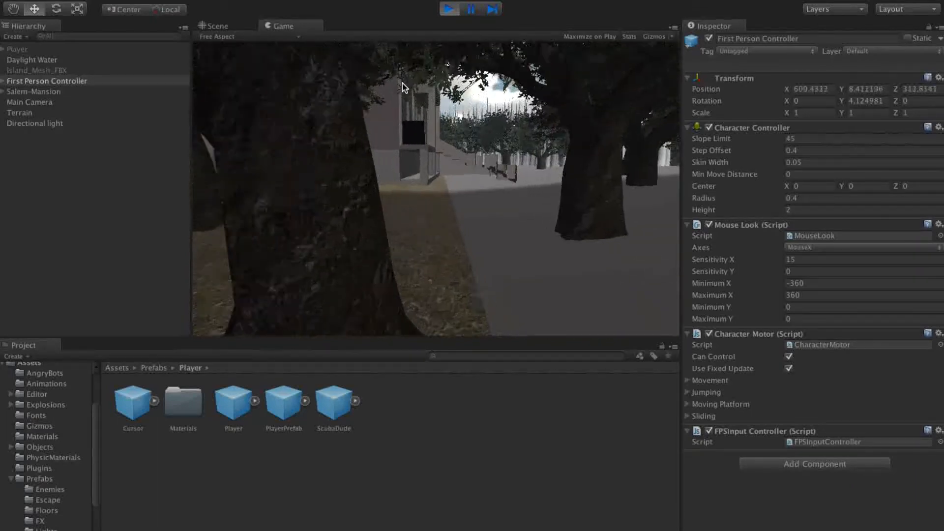
{"action": "key", "text": "w"}
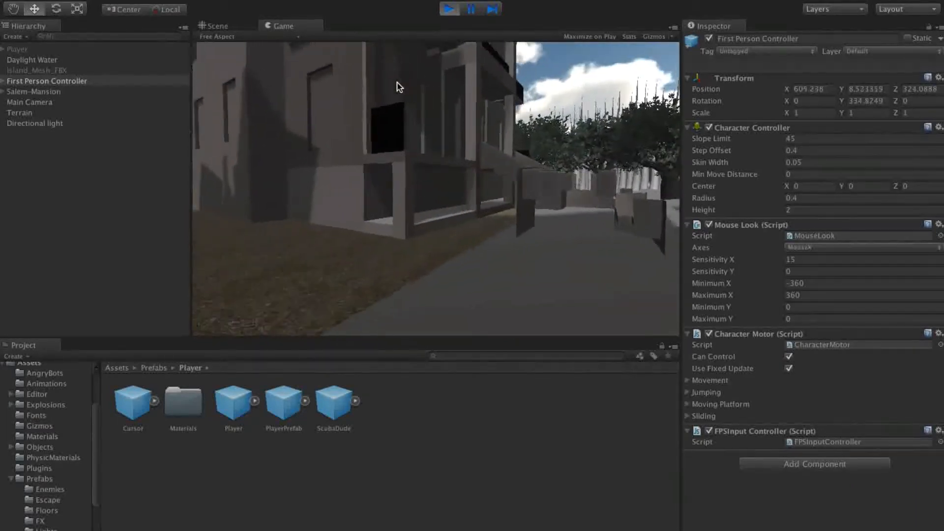
{"action": "key", "text": "w"}
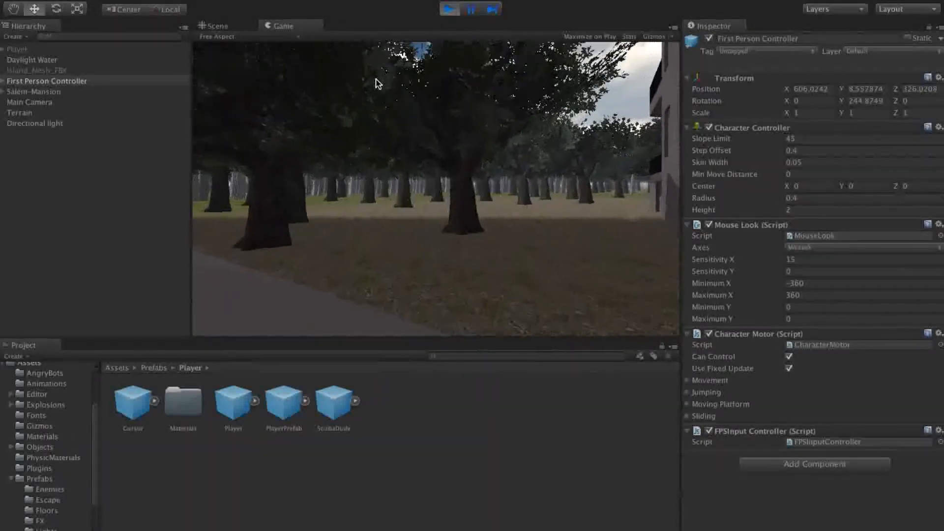
{"action": "key", "text": "w"}
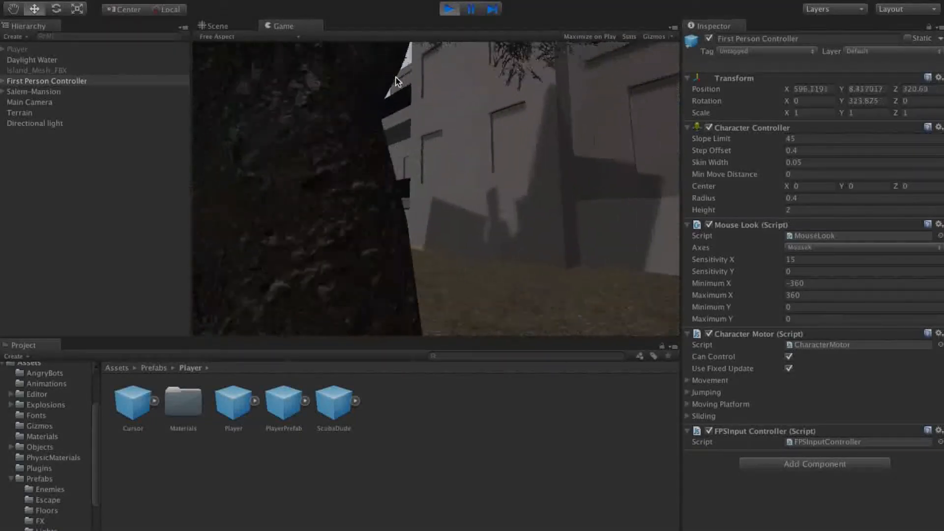
{"action": "key", "text": "w"}
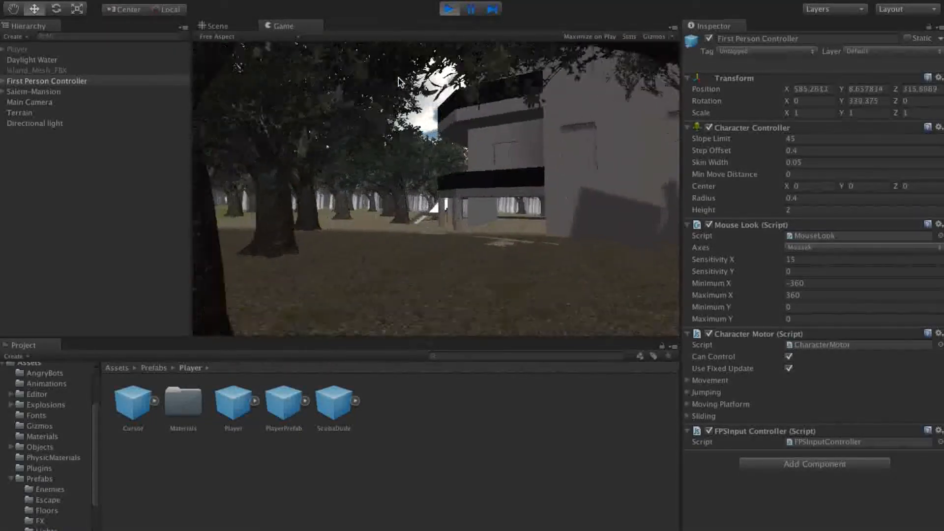
{"action": "left_click", "coordinate": [448, 8]}
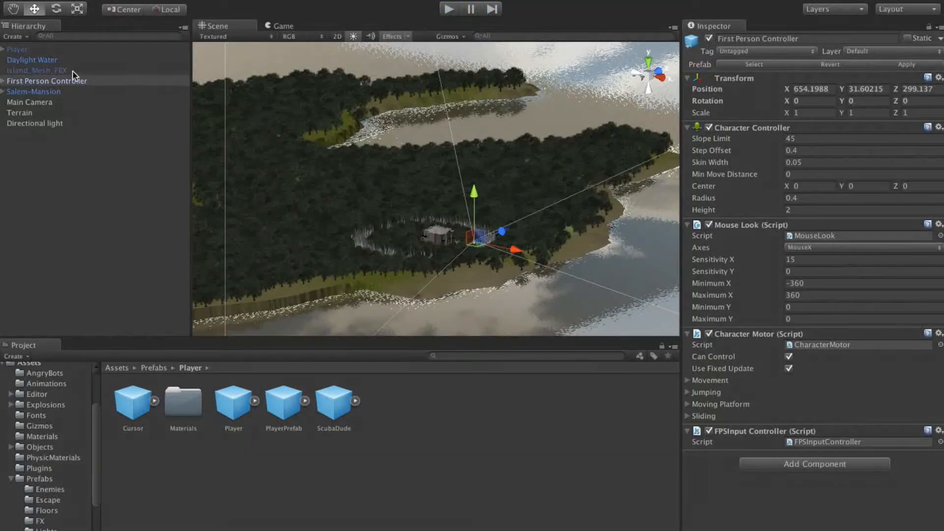
Deactivate the First Person Controller and activate the Player object in the scene.
{"action": "left_click", "coordinate": [708, 38]}
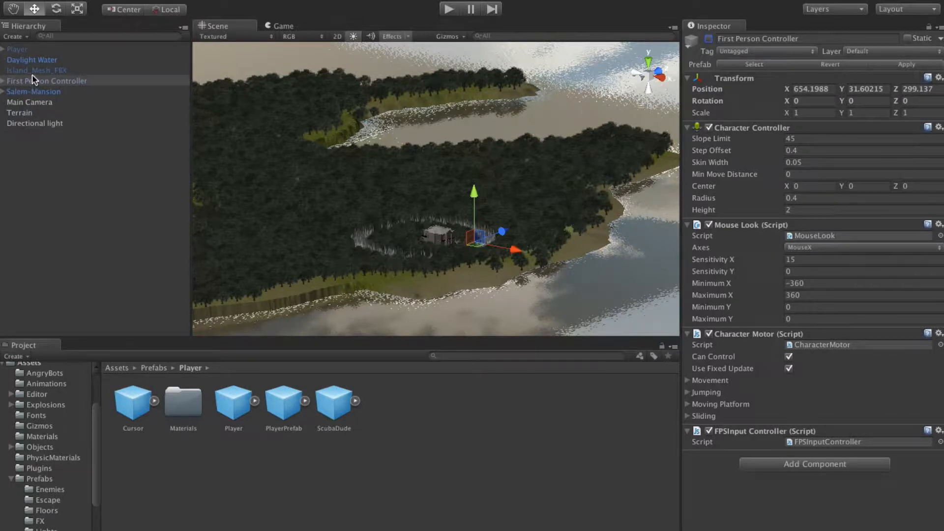
{"action": "left_click", "coordinate": [28, 49]}
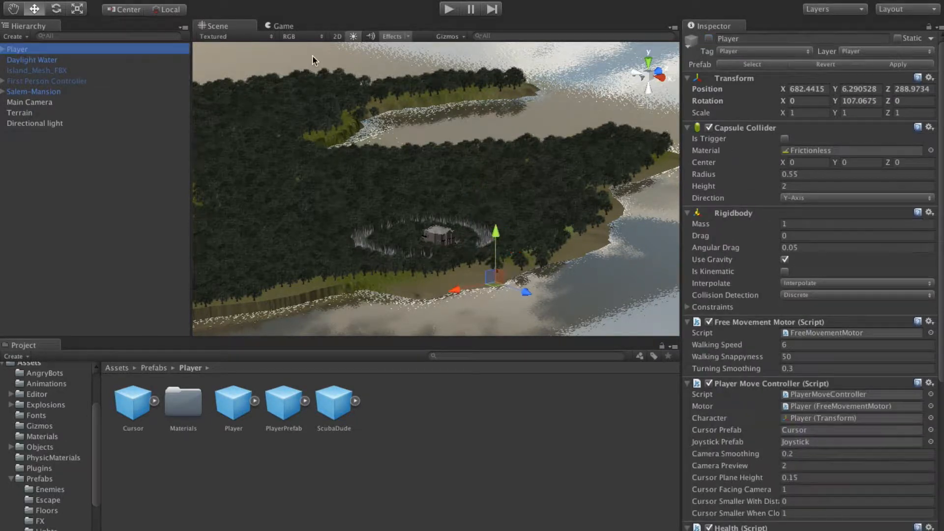
{"action": "left_click", "coordinate": [709, 39]}
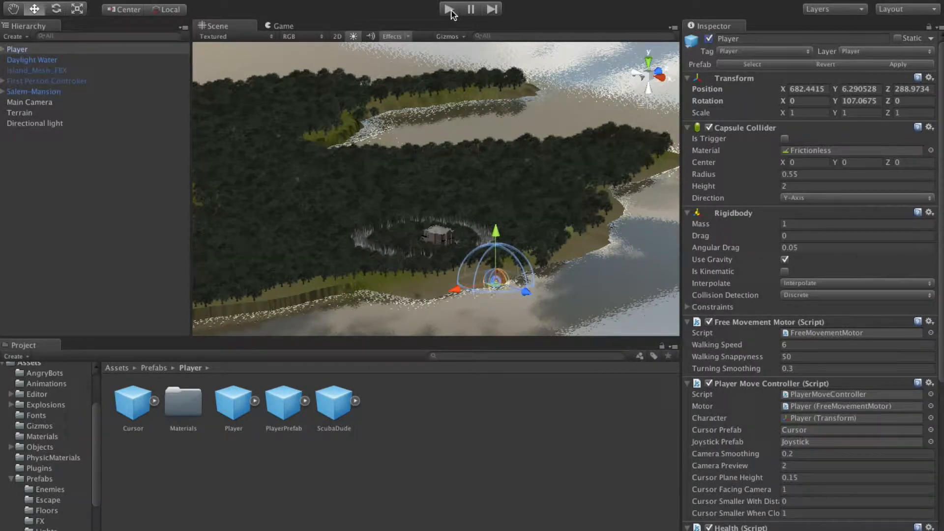
Play-test the third-person Player, aiming and walking from the water up the shore, and stop the test.
{"action": "left_click", "coordinate": [449, 9]}
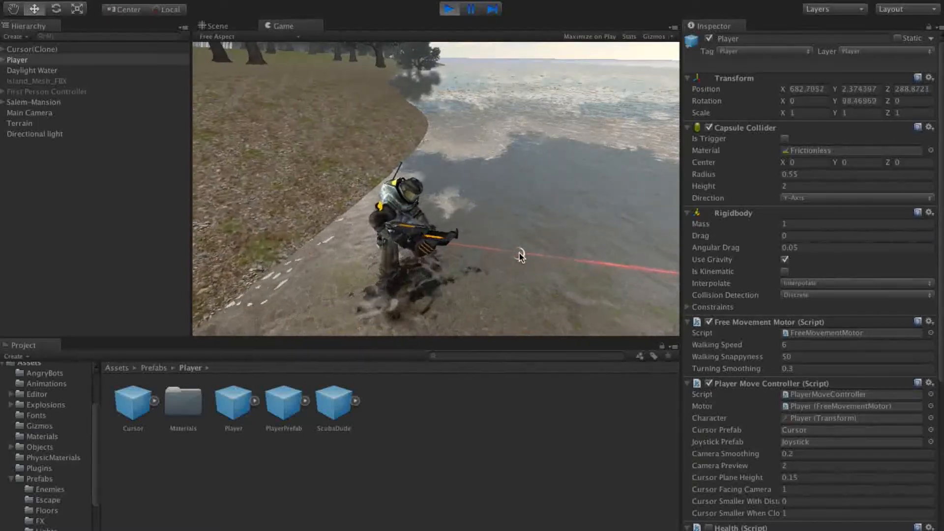
{"action": "mouse_move", "coordinate": [533, 246]}
{"action": "left_mouse_down"}
{"action": "mouse_move", "coordinate": [524, 198]}
{"action": "mouse_move", "coordinate": [476, 167]}
{"action": "mouse_move", "coordinate": [543, 212]}
{"action": "mouse_move", "coordinate": [533, 297]}
{"action": "mouse_move", "coordinate": [448, 320]}
{"action": "mouse_move", "coordinate": [339, 253]}
{"action": "mouse_move", "coordinate": [306, 204]}
{"action": "left_mouse_up"}
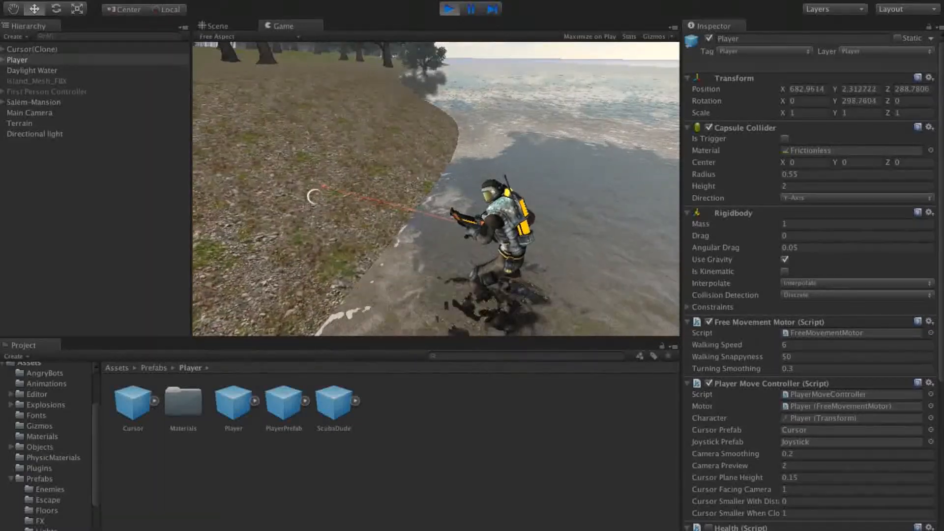
{"action": "key", "text": "w"}
{"action": "key", "text": "a"}
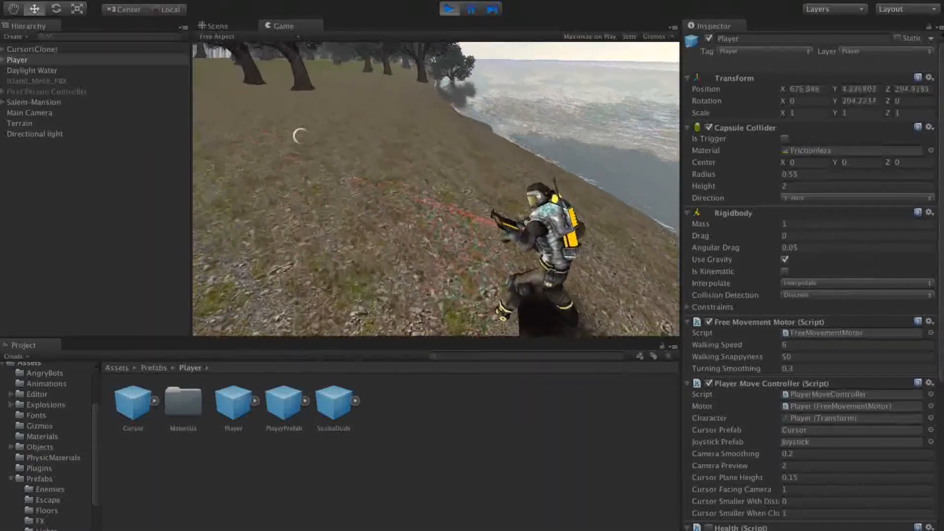
{"action": "key", "text": "w"}
{"action": "key", "text": "a"}
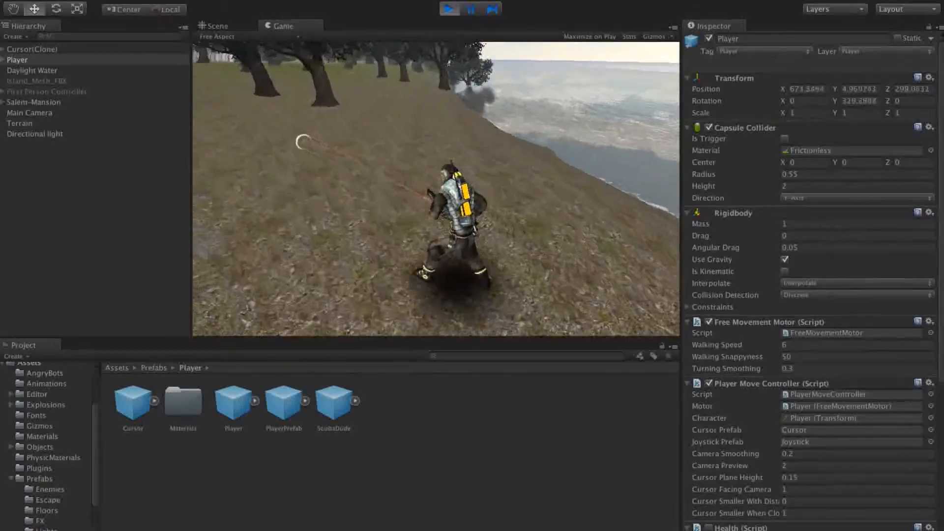
{"action": "key", "text": "w"}
{"action": "key", "text": "a"}
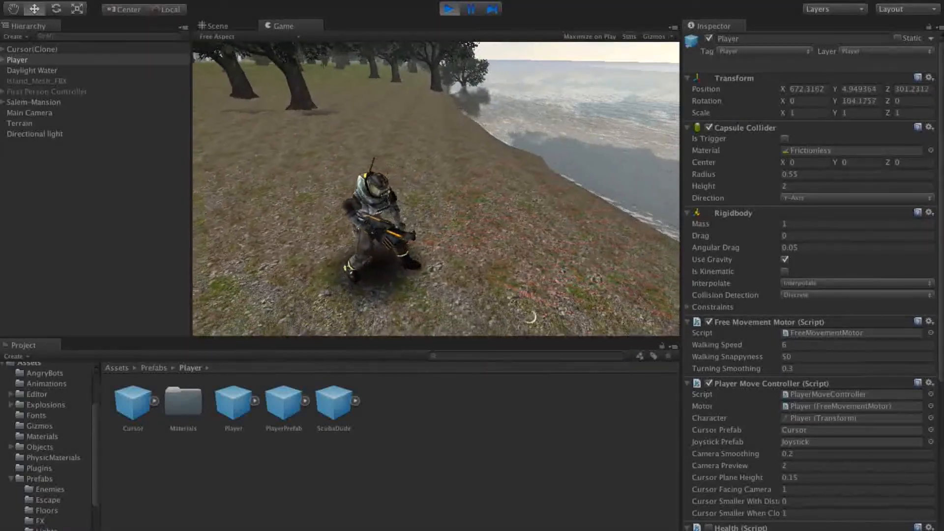
{"action": "mouse_move", "coordinate": [374, 307]}
{"action": "left_mouse_down"}
{"action": "mouse_move", "coordinate": [325, 278]}
{"action": "mouse_move", "coordinate": [335, 227]}
{"action": "mouse_move", "coordinate": [401, 172]}
{"action": "mouse_move", "coordinate": [438, 156]}
{"action": "mouse_move", "coordinate": [496, 165]}
{"action": "left_mouse_up"}
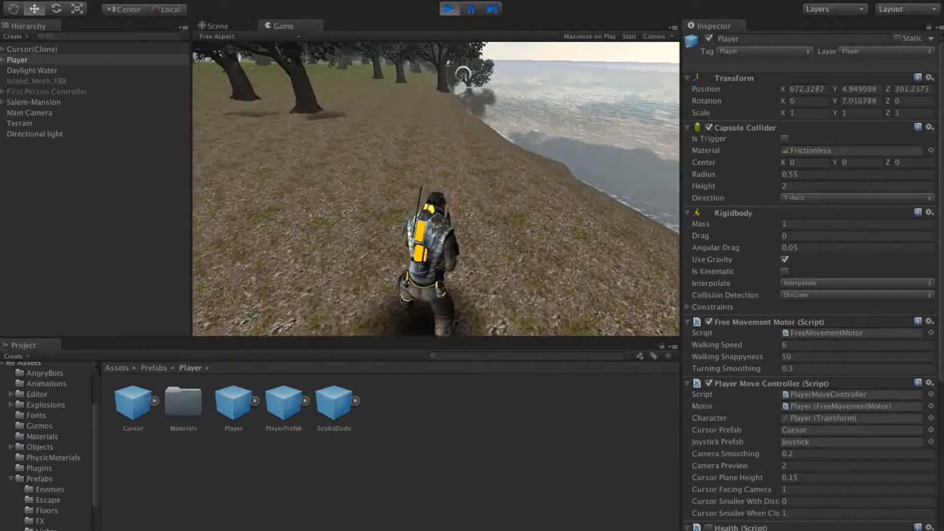
{"action": "left_click", "coordinate": [448, 10]}
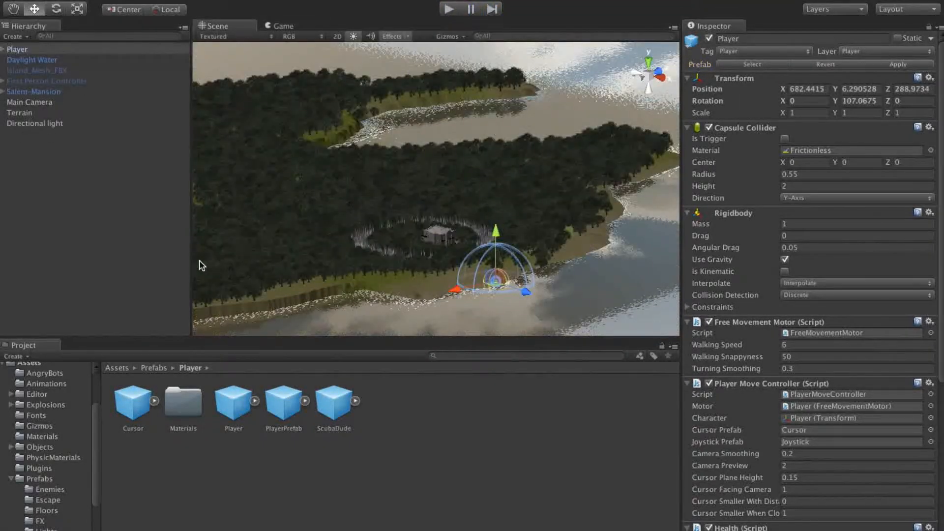
{"action": "scroll", "coordinate": [403, 196], "scroll_direction": "down", "scroll_amount": 6}
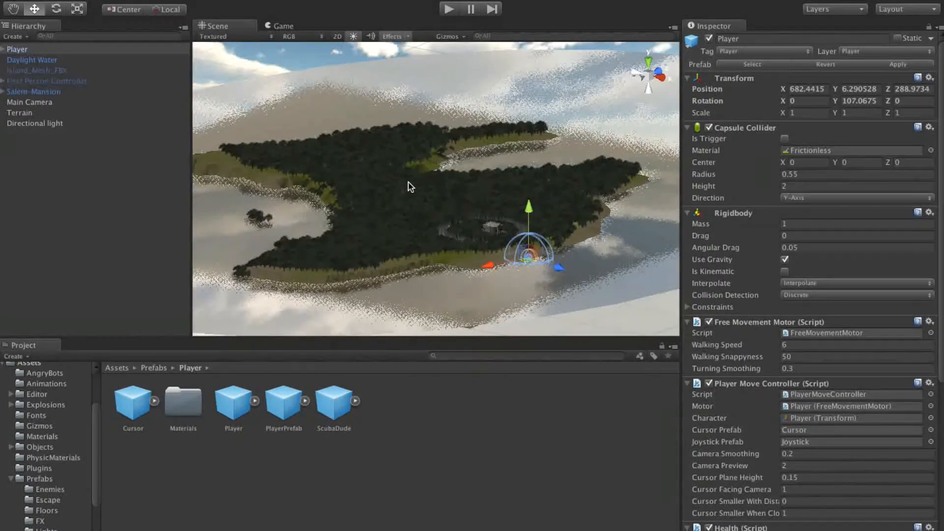
{"action": "scroll", "coordinate": [408, 185], "scroll_direction": "down", "scroll_amount": 10}
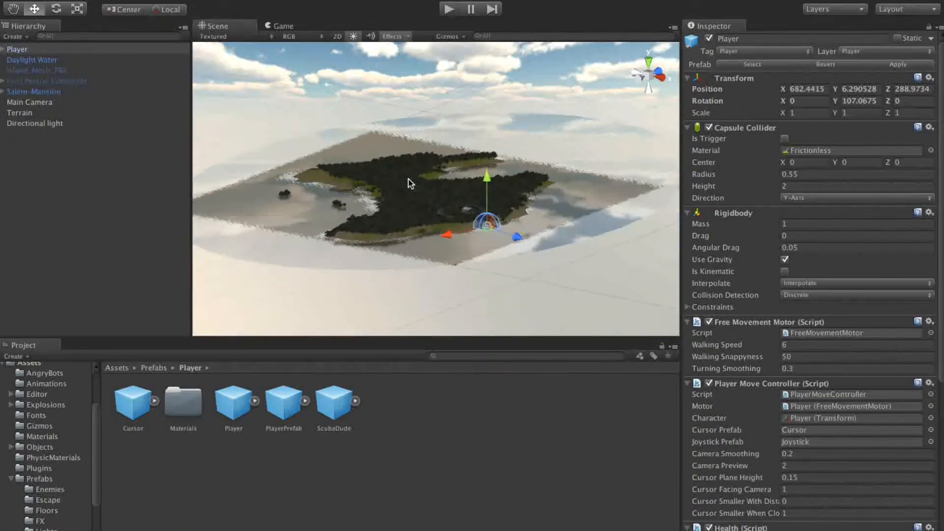
{"action": "scroll", "coordinate": [443, 207], "scroll_direction": "up", "scroll_amount": 12}
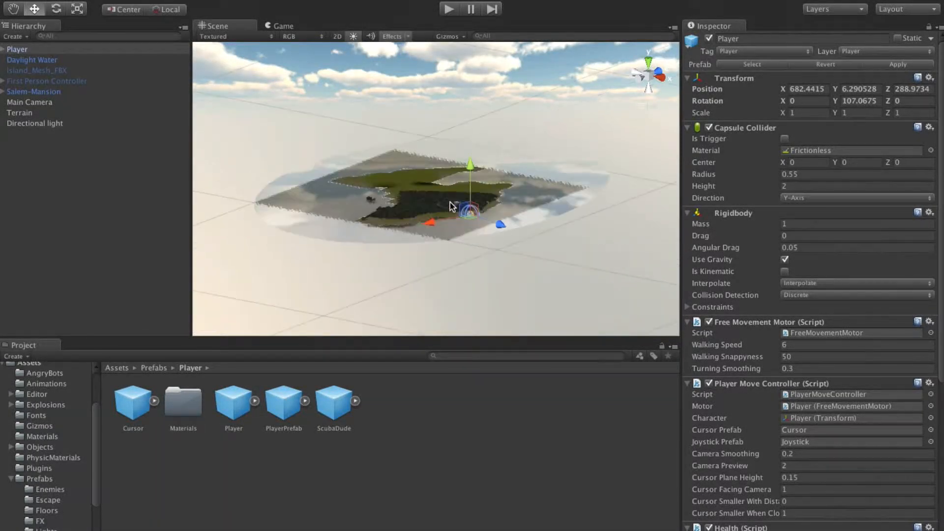
{"action": "scroll", "coordinate": [458, 217], "scroll_direction": "up", "scroll_amount": 6}
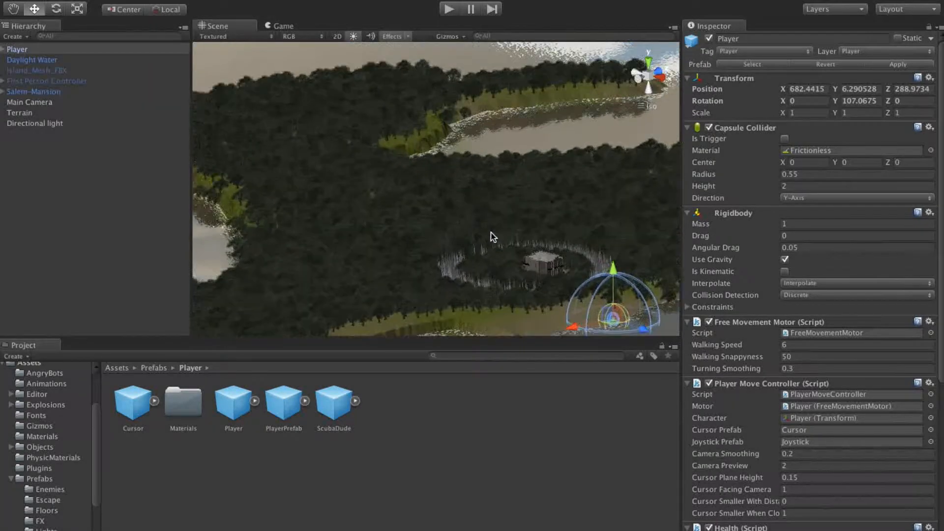
{"action": "middle_click_drag", "start_coordinate": [493, 237], "coordinate": [396, 211]}
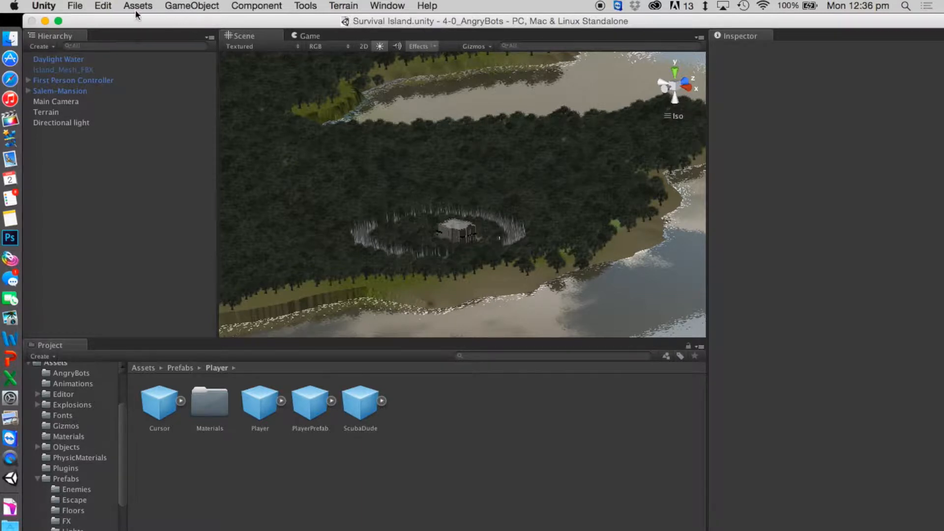
Start creating a new project and look through the packages available for import.
{"action": "left_click", "coordinate": [76, 6]}
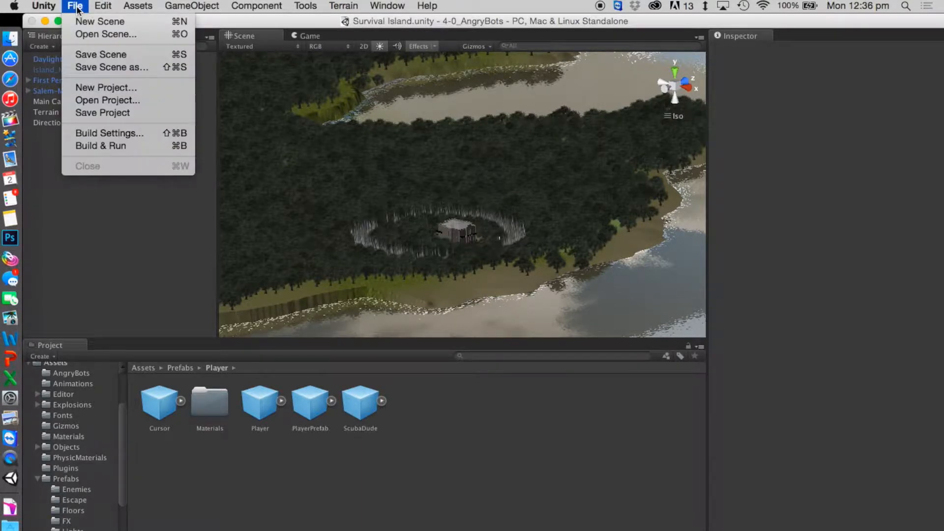
{"action": "left_click", "coordinate": [123, 93]}
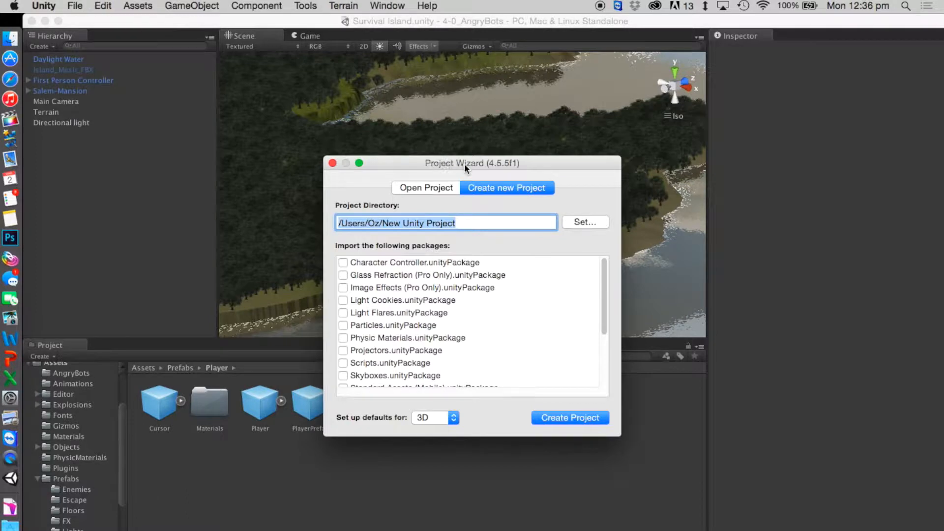
{"action": "left_click_drag", "start_coordinate": [464, 164], "coordinate": [426, 131]}
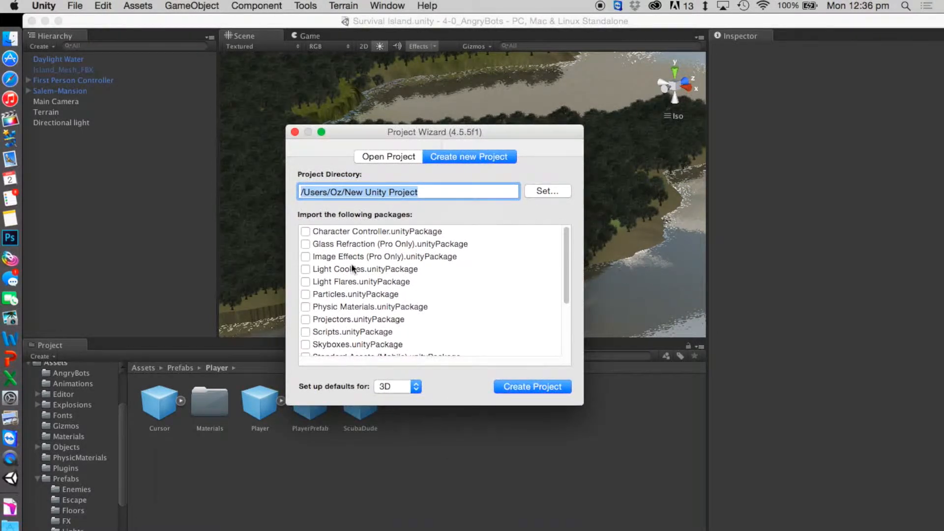
{"action": "left_click_drag", "start_coordinate": [567, 237], "coordinate": [574, 205]}
Browse for the project directory and create a folder named My First Unity Project on the Desktop.
{"action": "left_click", "coordinate": [556, 190]}
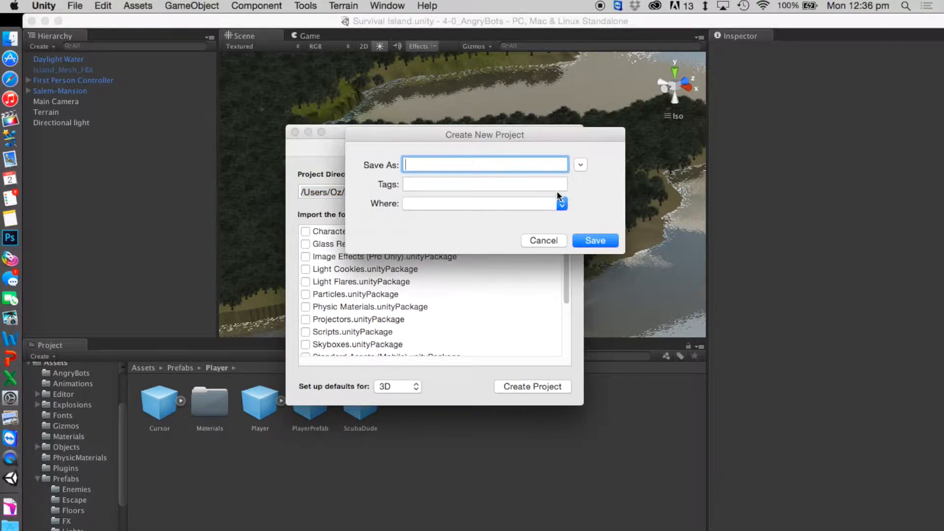
{"action": "left_click", "coordinate": [581, 165]}
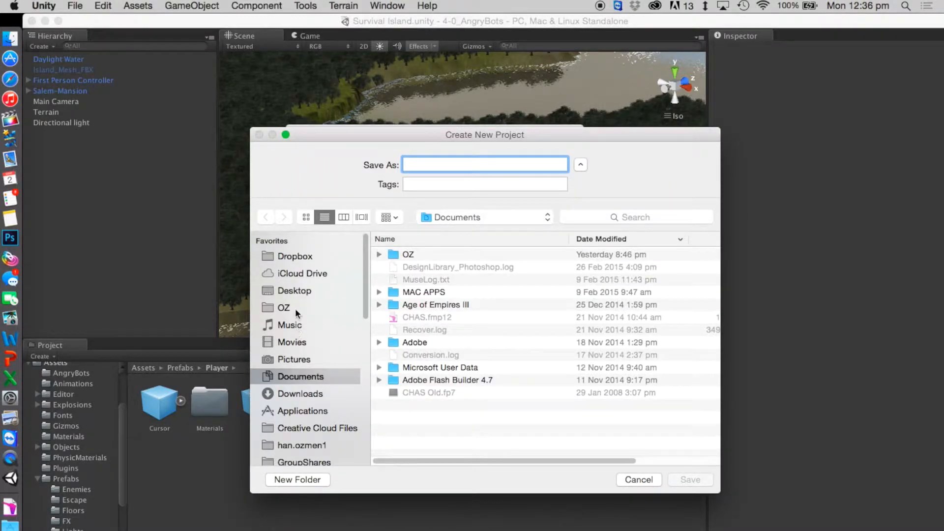
{"action": "left_click", "coordinate": [299, 290]}
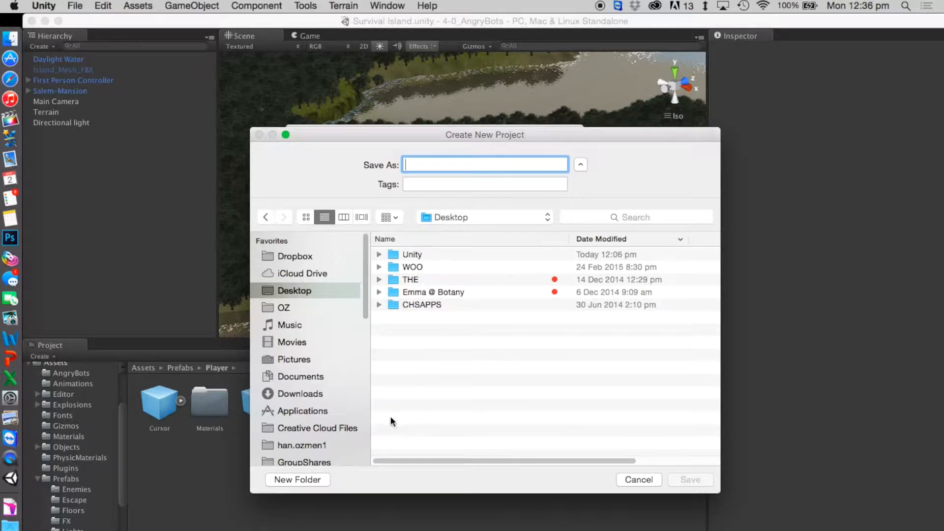
{"action": "left_click", "coordinate": [305, 479]}
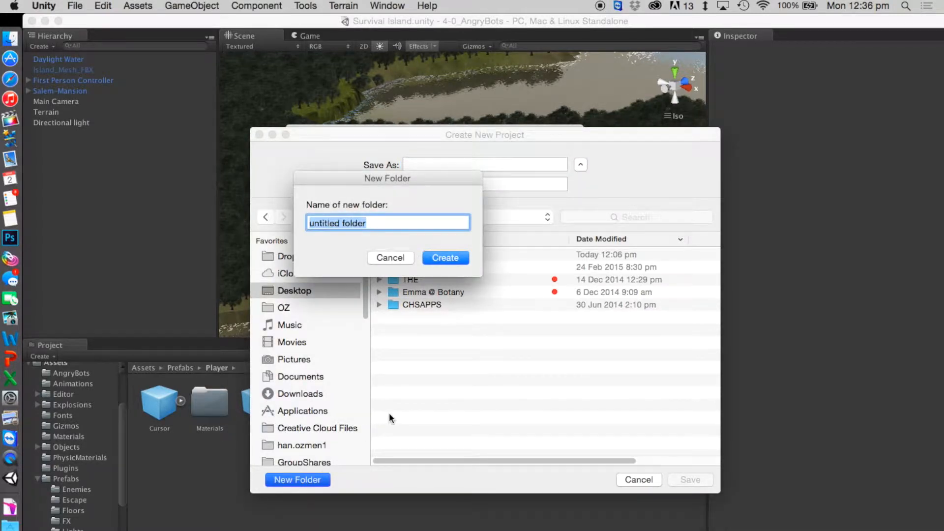
{"action": "type", "text": "Unity"}
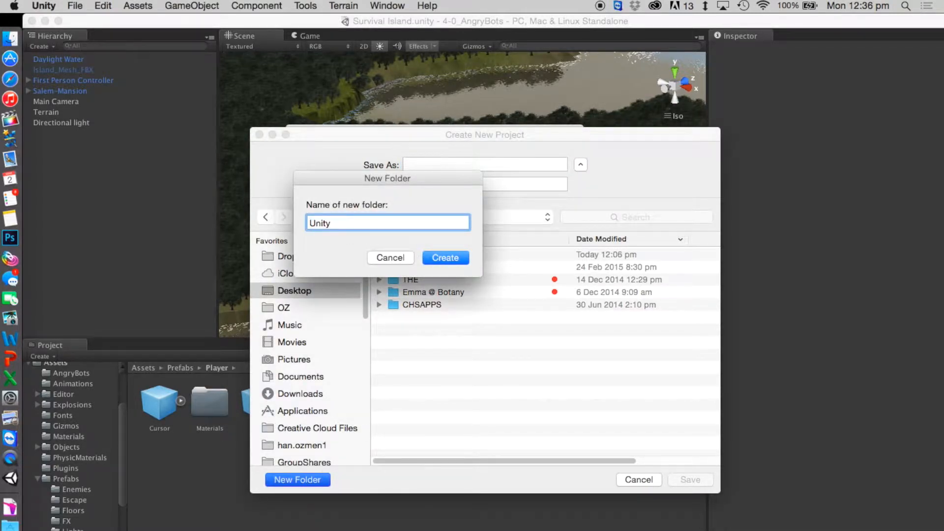
{"action": "key", "text": "BackSpace"}
{"action": "key", "text": "BackSpace"}
{"action": "key", "text": "BackSpace"}
{"action": "key", "text": "BackSpace"}
{"action": "key", "text": "BackSpace"}
{"action": "key", "text": "BackSpace"}
{"action": "type", "text": "My First"}
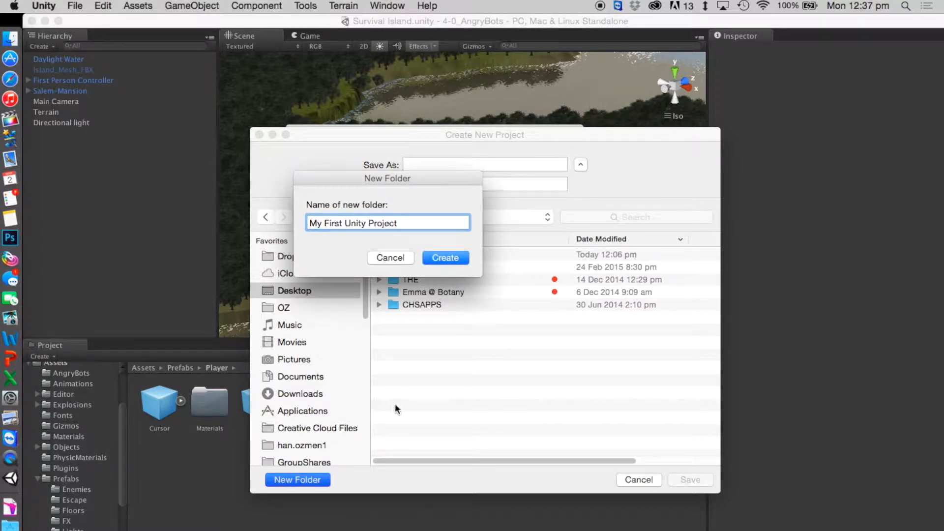
{"action": "left_click", "coordinate": [445, 258]}
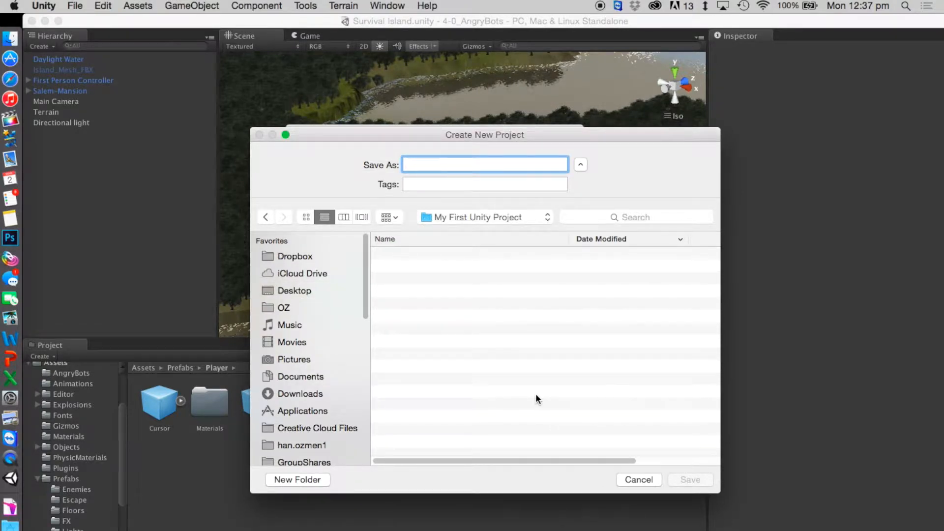
Name the project Unity Game inside the new folder and create it with 3D defaults and no imported packages.
{"action": "type", "text": "Unity Game"}
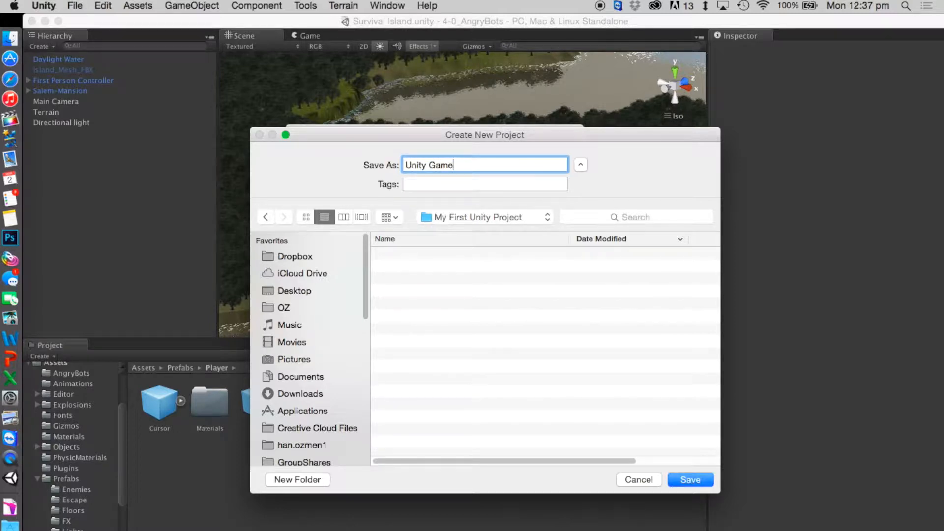
{"action": "left_click", "coordinate": [696, 479]}
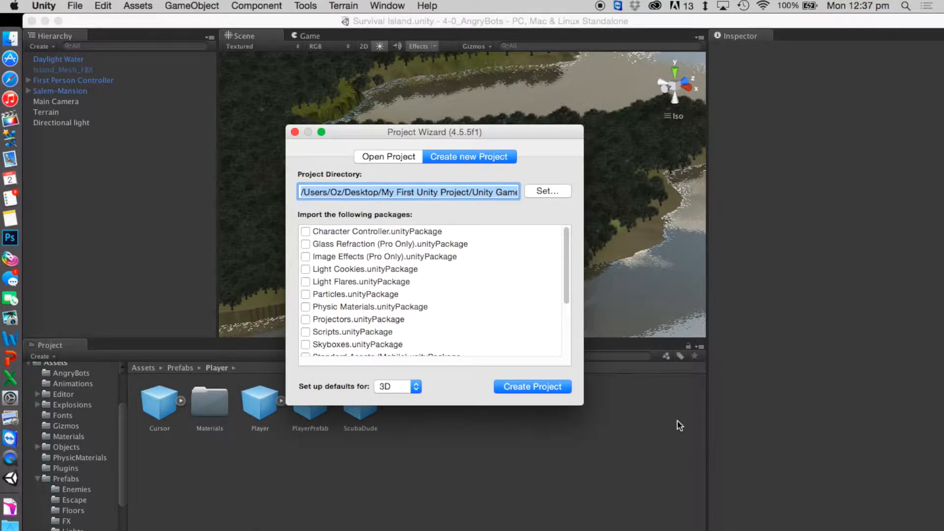
{"action": "left_click", "coordinate": [534, 387]}
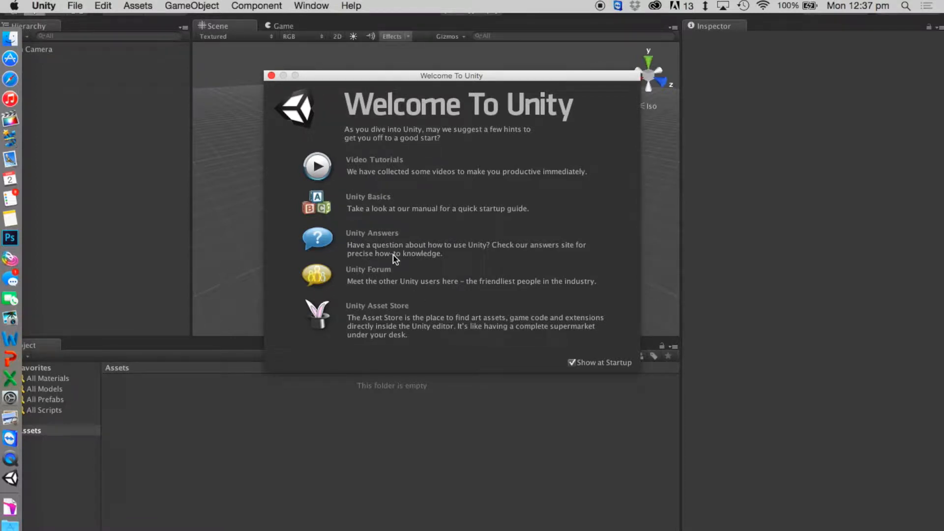
Close the Welcome To Unity window and expand the editor to full screen.
{"action": "left_click", "coordinate": [273, 77]}
{"action": "right_click", "coordinate": [28, 480]}
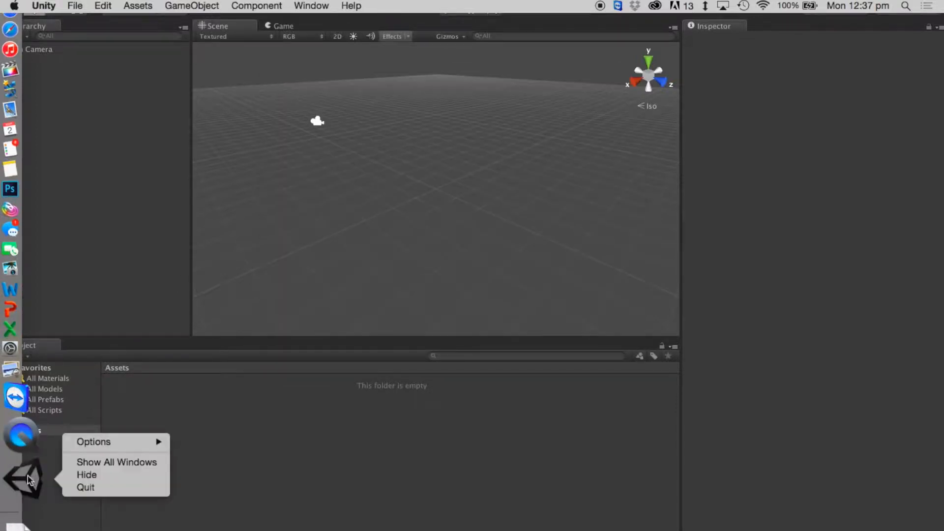
{"action": "left_click", "coordinate": [84, 475]}
{"action": "left_click", "coordinate": [12, 477]}
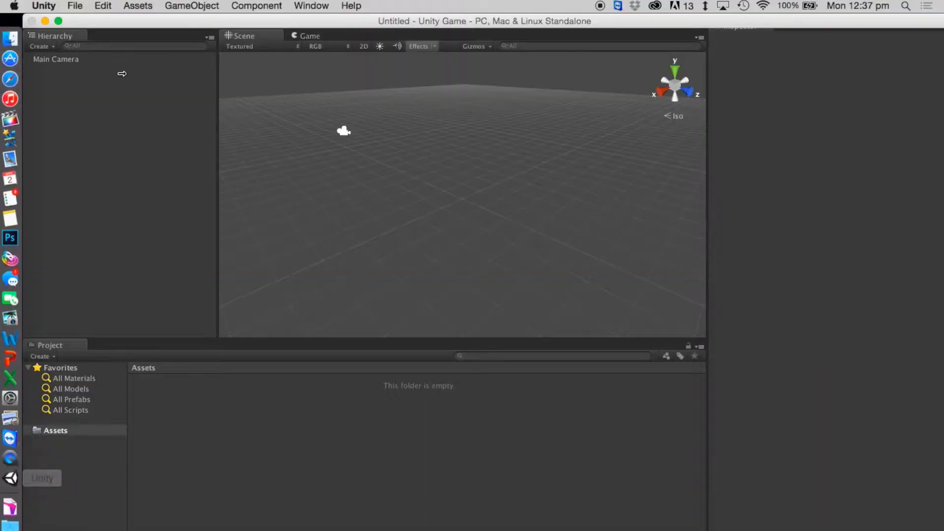
{"action": "left_click", "coordinate": [58, 20]}
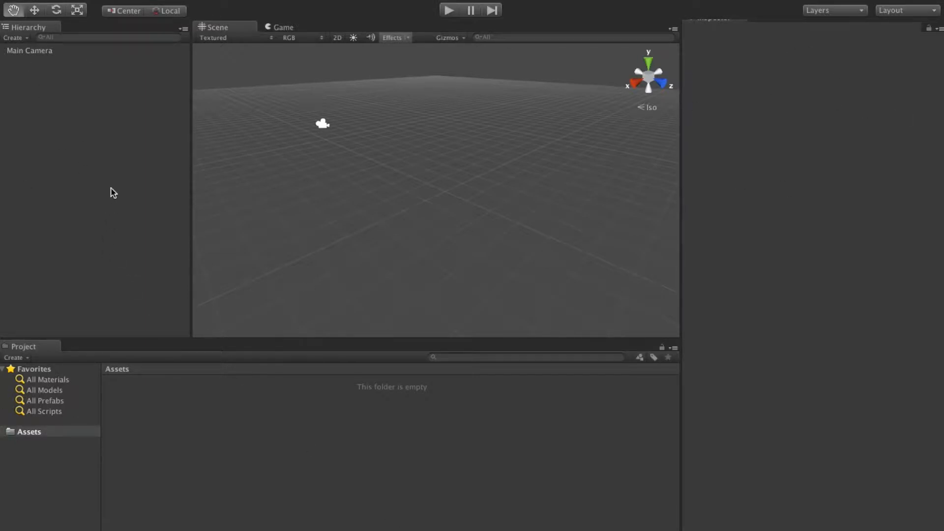
Add a plane to the empty scene.
{"action": "left_click", "coordinate": [15, 38]}
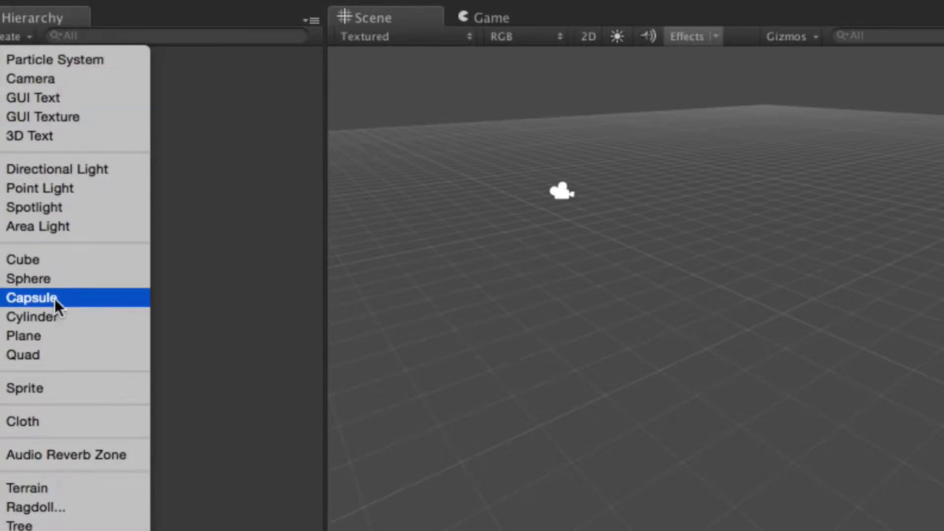
{"action": "left_click", "coordinate": [67, 336]}
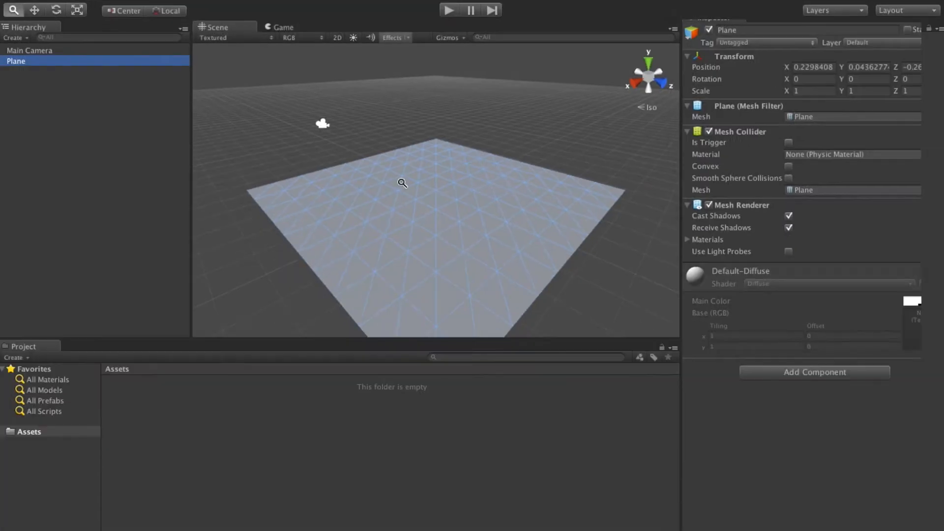
{"action": "mouse_move", "coordinate": [432, 240]}
{"action": "left_mouse_down"}
{"action": "mouse_move", "coordinate": [497, 143]}
{"action": "mouse_move", "coordinate": [447, 145]}
{"action": "mouse_move", "coordinate": [394, 208]}
{"action": "mouse_move", "coordinate": [344, 179]}
{"action": "mouse_move", "coordinate": [441, 204]}
{"action": "mouse_move", "coordinate": [440, 233]}
{"action": "left_mouse_up"}
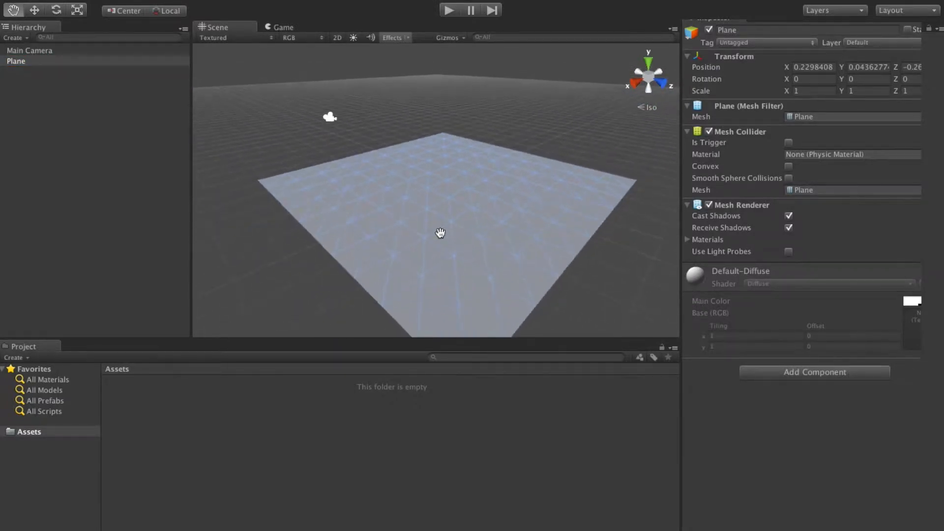
Add a cube and a sphere to the scene with the plane.
{"action": "left_click", "coordinate": [14, 38]}
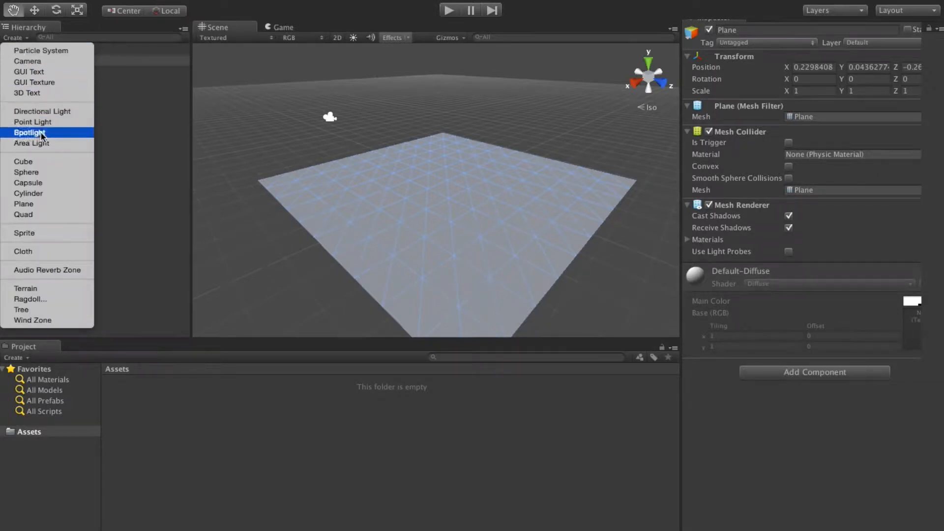
{"action": "left_click", "coordinate": [52, 164]}
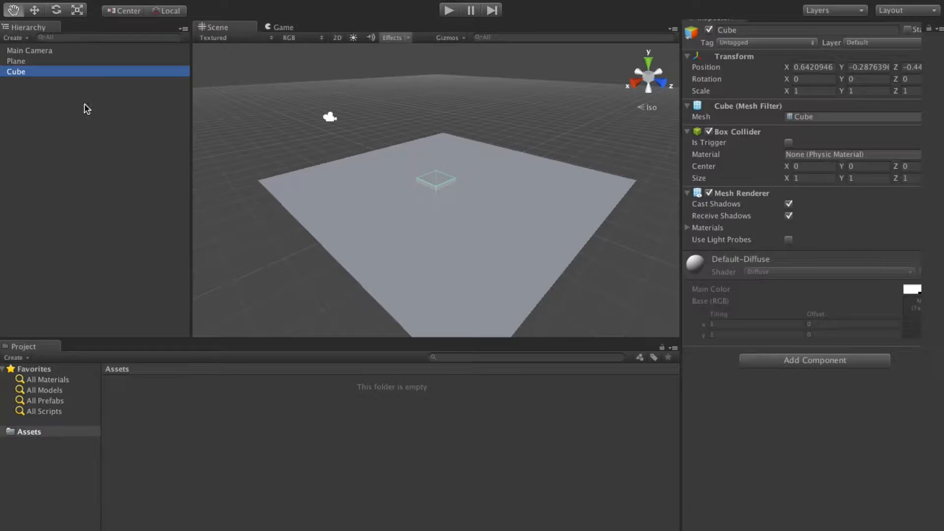
{"action": "left_click", "coordinate": [13, 38]}
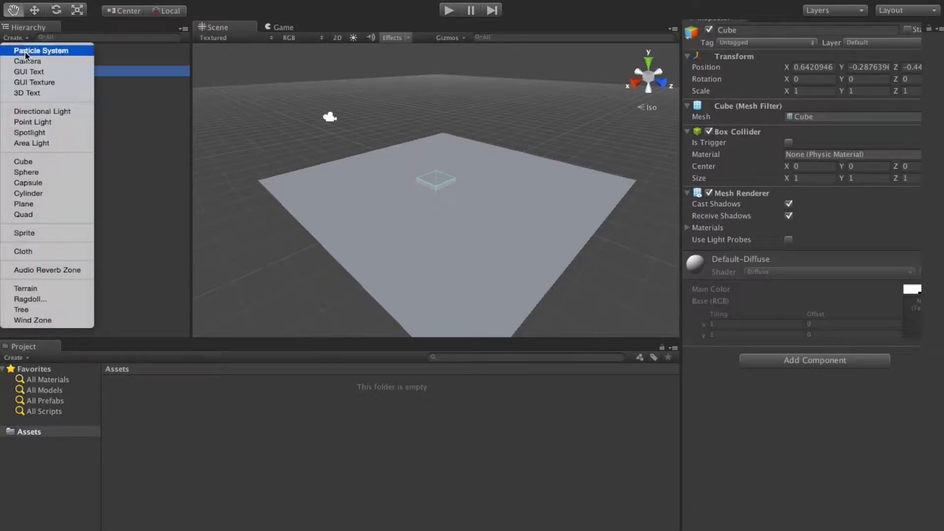
{"action": "left_click", "coordinate": [50, 173]}
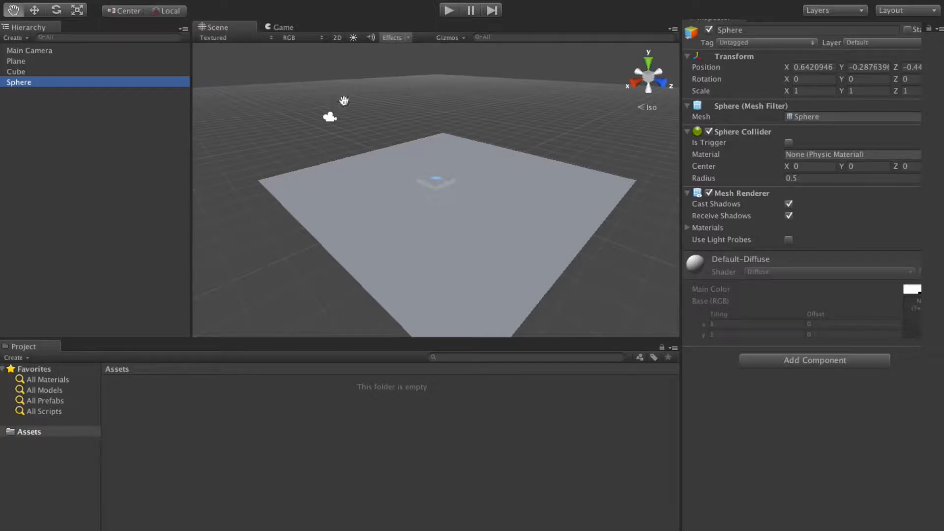
Preview the scene in the Game view, return to the Scene view and inspect the plane, cube and sphere in turn.
{"action": "left_click", "coordinate": [283, 27]}
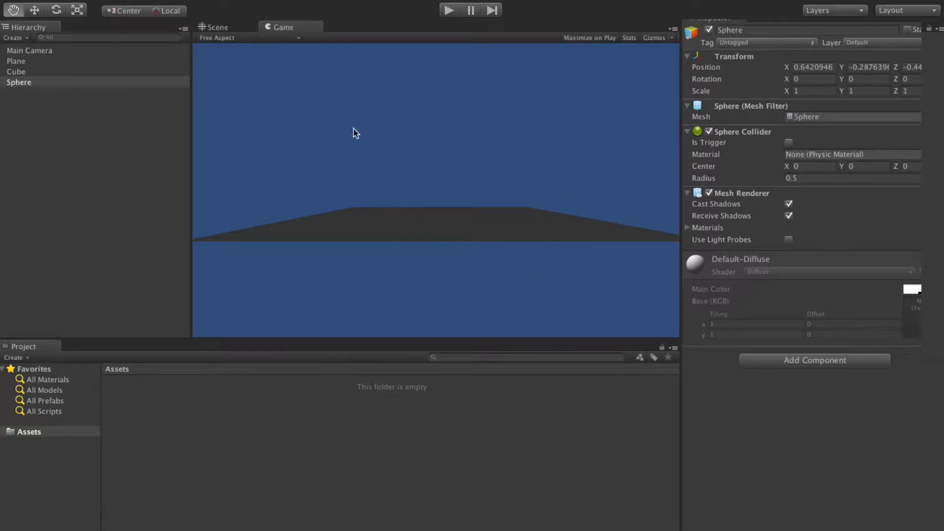
{"action": "left_click", "coordinate": [224, 29]}
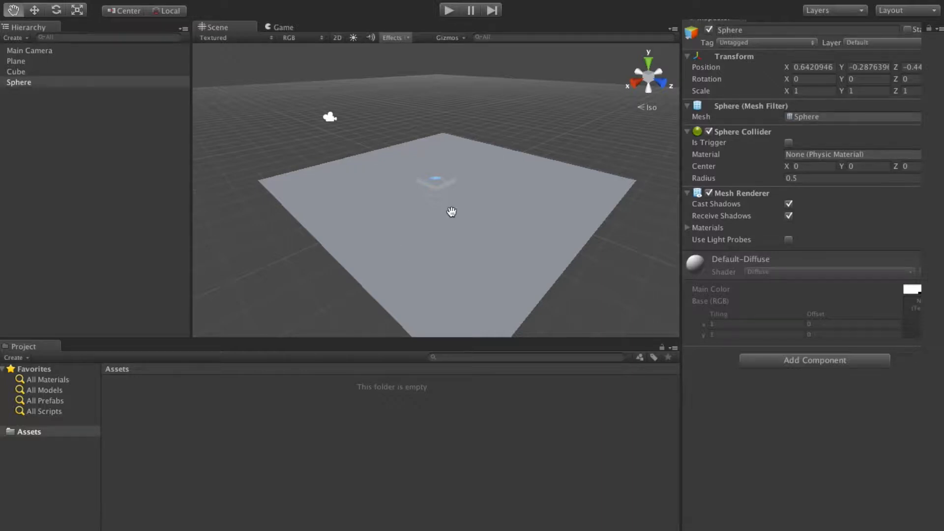
{"action": "left_click", "coordinate": [21, 63]}
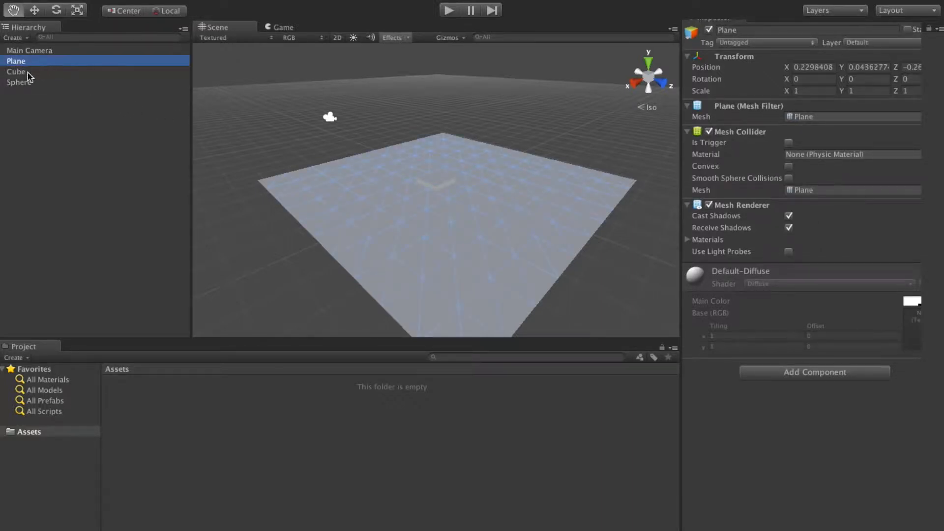
{"action": "left_click", "coordinate": [29, 73]}
{"action": "left_click", "coordinate": [28, 84]}
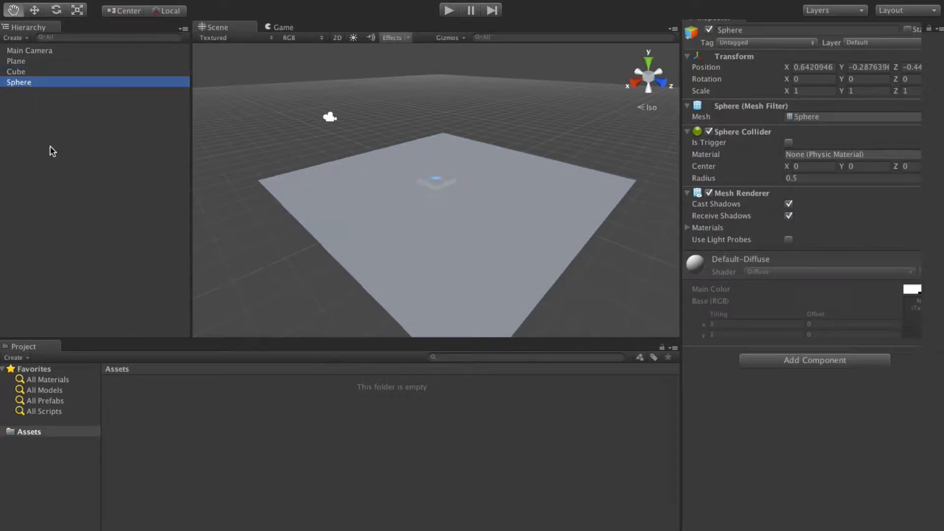
{"action": "left_click", "coordinate": [329, 116]}
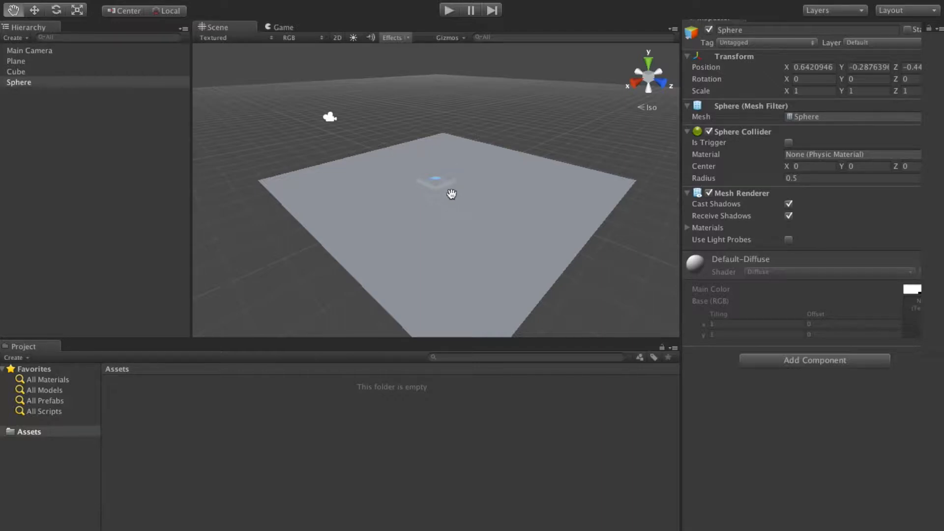
Orbit around the scene objects with the plane selected to view them from several sides.
{"action": "key", "text": "alt"}
{"action": "left_click_drag", "start_coordinate": [403, 168], "coordinate": [520, 158], "text": "alt"}
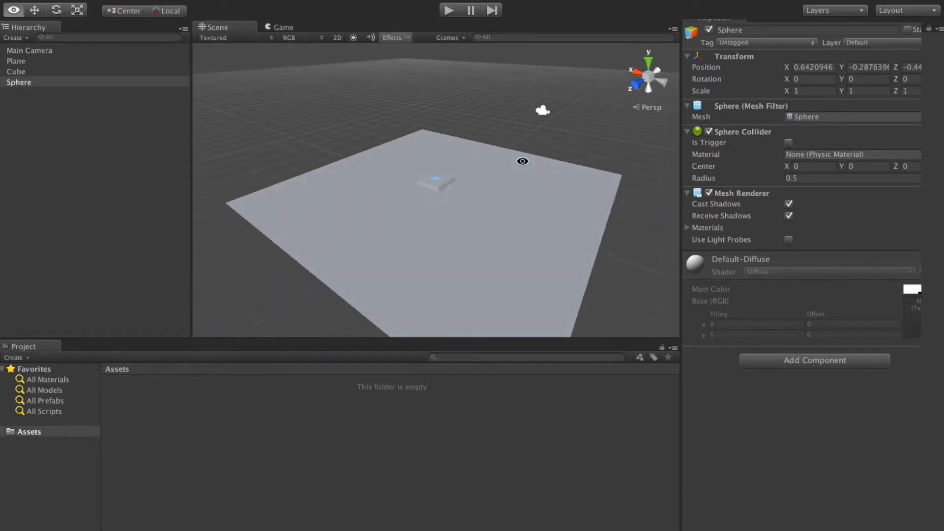
{"action": "left_click", "coordinate": [22, 61]}
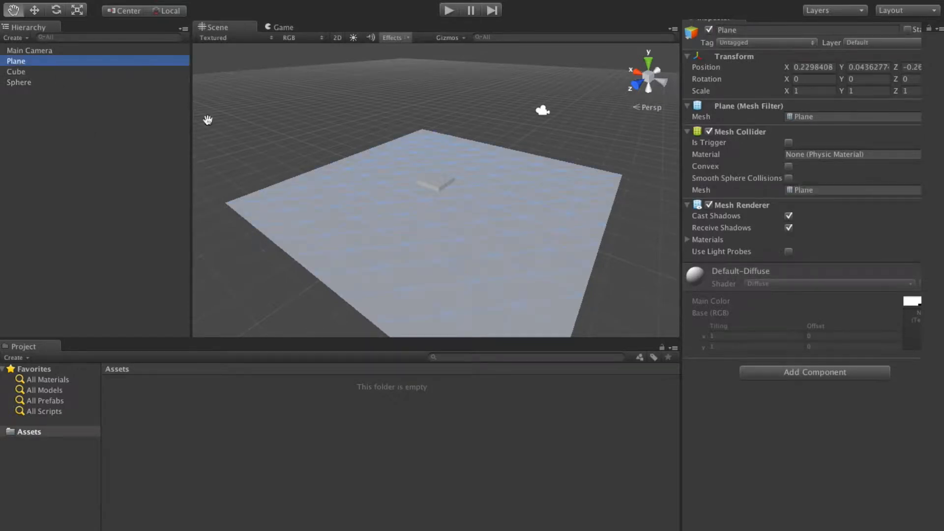
{"action": "left_click_drag", "start_coordinate": [481, 205], "coordinate": [405, 190], "text": "alt"}
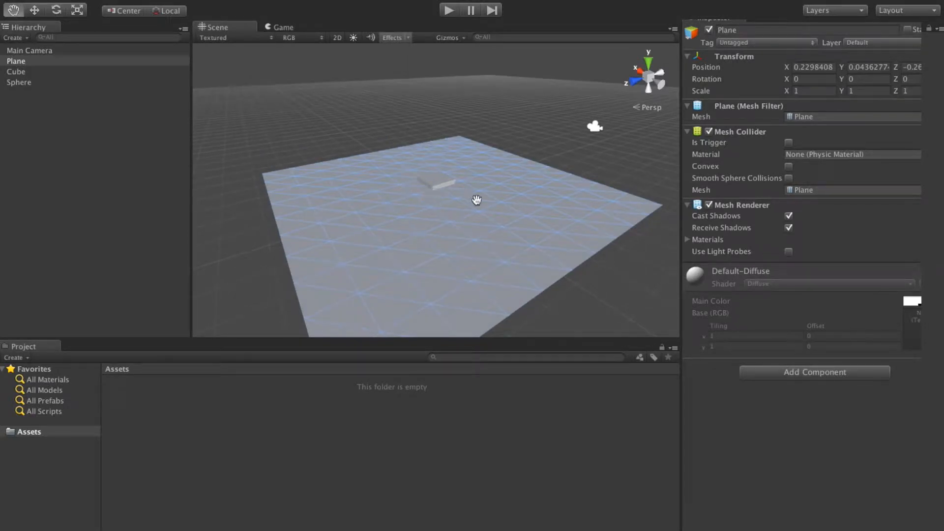
{"action": "key", "text": "alt"}
{"action": "left_click_drag", "start_coordinate": [470, 190], "coordinate": [415, 163], "text": "alt"}
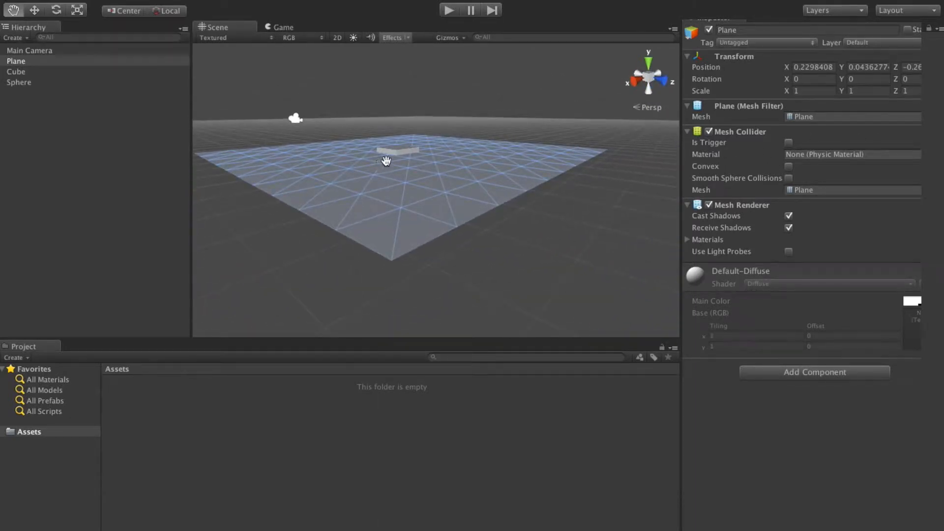
Fly the scene view forward, backward and sideways around the plane, looking around from different directions.
{"action": "left_click_drag", "start_coordinate": [398, 129], "coordinate": [377, 195], "text": "alt"}
{"action": "key", "text": "w"}
{"action": "key", "text": "s"}
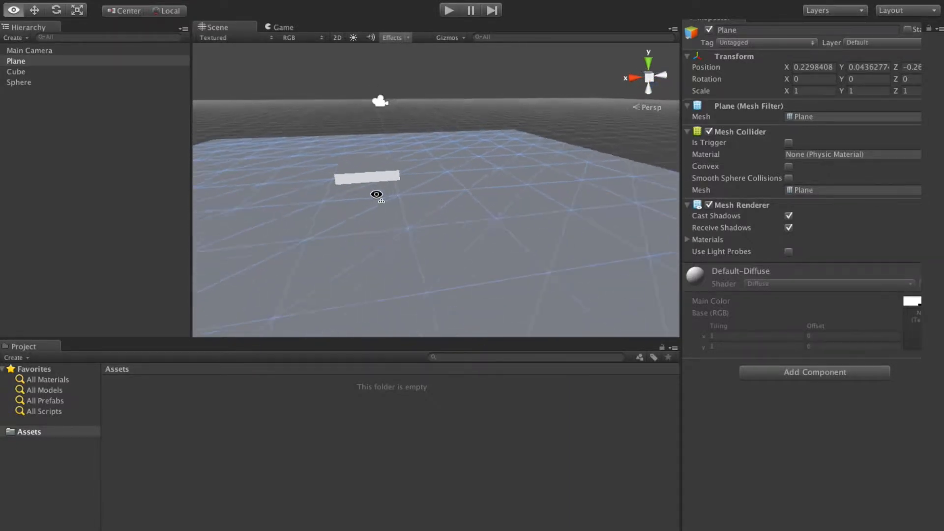
{"action": "key", "text": "a"}
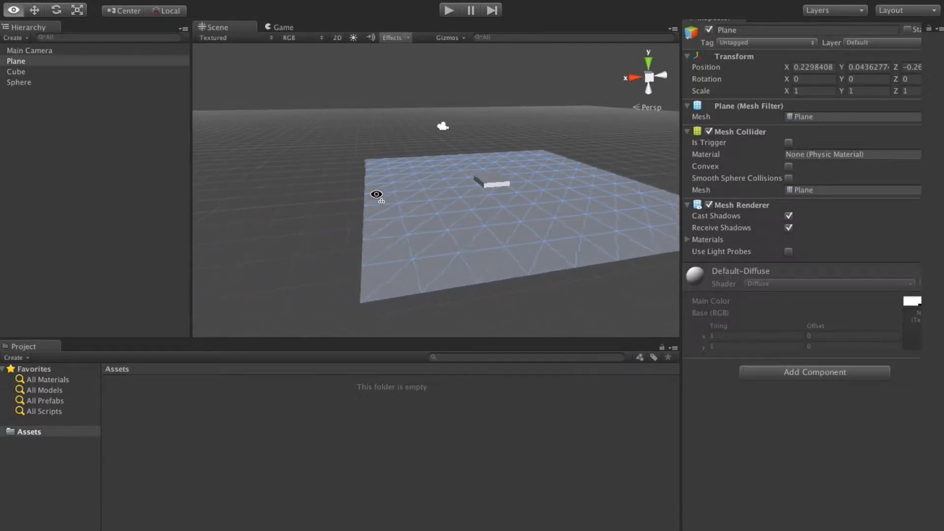
{"action": "key", "text": "d"}
{"action": "right_click_drag", "start_coordinate": [377, 195], "coordinate": [139, 183]}
{"action": "key", "text": "w"}
{"action": "key", "text": "w"}
{"action": "right_click_drag", "start_coordinate": [478, 191], "coordinate": [541, 212]}
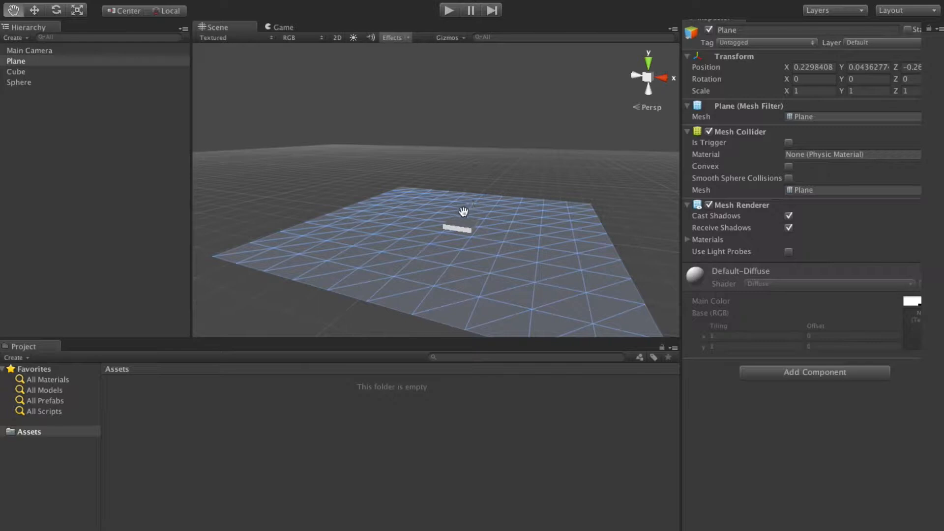
Zoom the scene view in and out on the plane and cube.
{"action": "scroll", "coordinate": [460, 249], "scroll_direction": "up", "scroll_amount": 8}
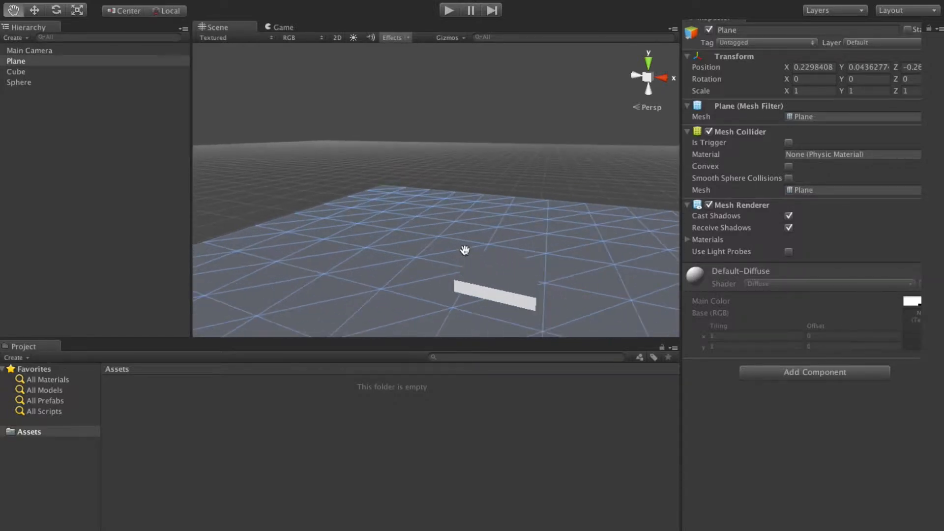
{"action": "scroll", "coordinate": [460, 251], "scroll_direction": "down", "scroll_amount": 8}
{"action": "scroll", "coordinate": [460, 253], "scroll_direction": "down", "scroll_amount": 4}
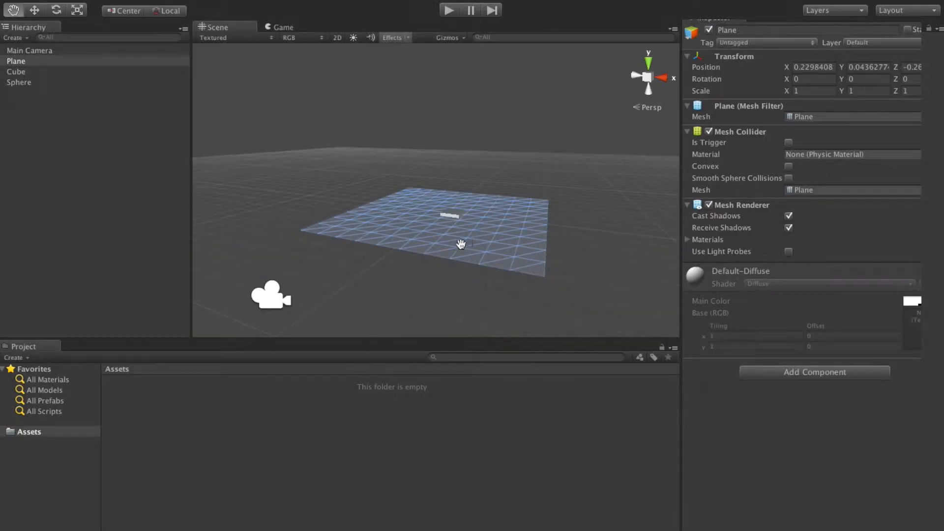
{"action": "scroll", "coordinate": [426, 225], "scroll_direction": "up", "scroll_amount": 5}
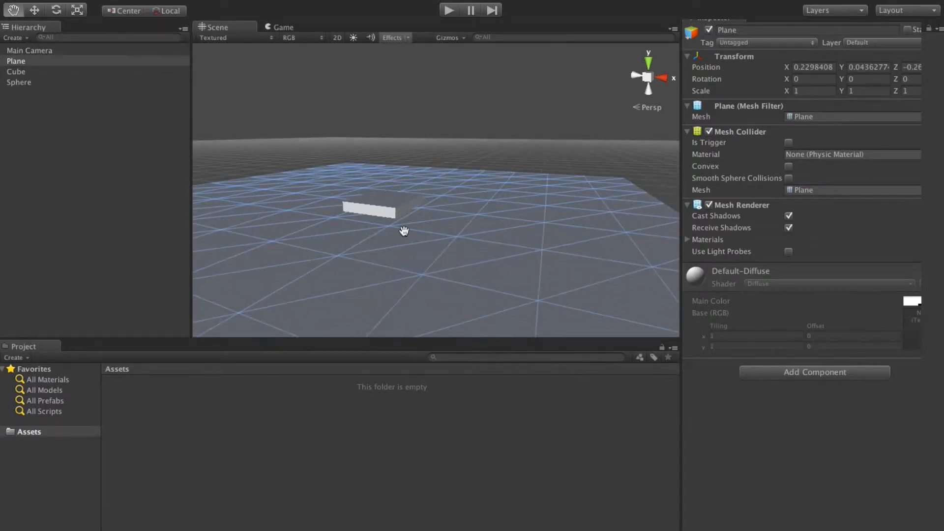
Pan the scene view over the plane and zoom repeatedly in and out on the cube.
{"action": "left_click_drag", "start_coordinate": [390, 238], "coordinate": [465, 226]}
{"action": "scroll", "coordinate": [441, 222], "scroll_direction": "down", "scroll_amount": 8}
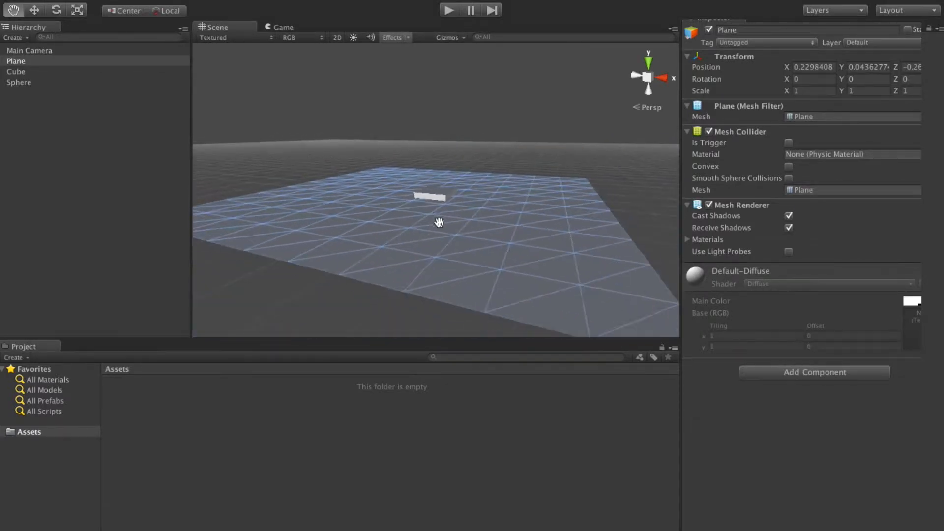
{"action": "scroll", "coordinate": [437, 225], "scroll_direction": "up", "scroll_amount": 3}
{"action": "scroll", "coordinate": [438, 225], "scroll_direction": "up", "scroll_amount": 4}
{"action": "scroll", "coordinate": [455, 216], "scroll_direction": "up", "scroll_amount": 2}
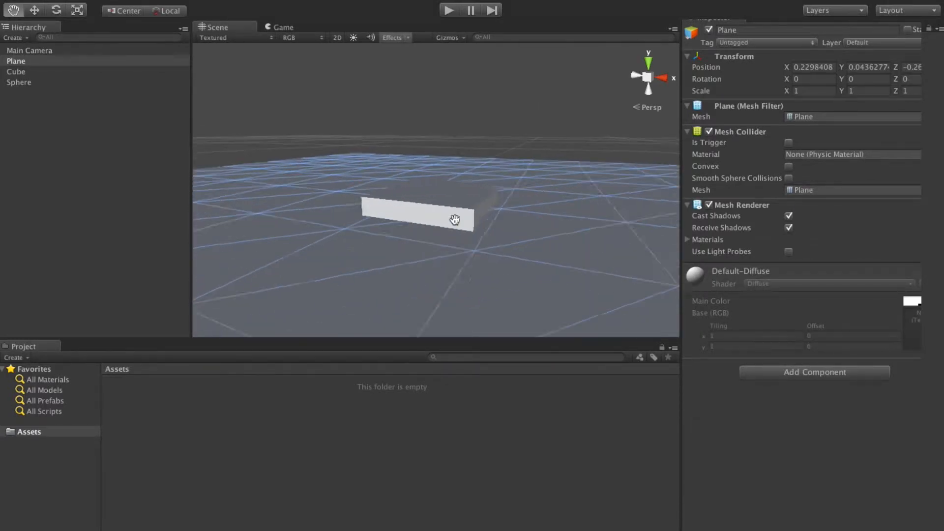
{"action": "scroll", "coordinate": [455, 217], "scroll_direction": "down", "scroll_amount": 10}
{"action": "scroll", "coordinate": [450, 209], "scroll_direction": "up", "scroll_amount": 3}
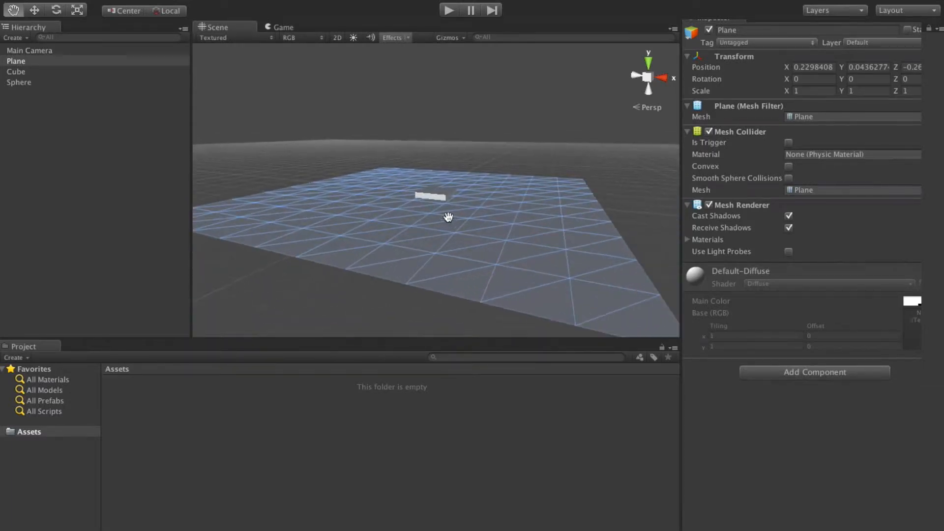
Orbit the plane and fly the scene view around it forward, backward and sideways, practising the combined navigation.
{"action": "left_click_drag", "start_coordinate": [460, 174], "coordinate": [307, 193], "text": "alt"}
{"action": "key", "text": "w"}
{"action": "right_click_drag", "start_coordinate": [306, 193], "coordinate": [367, 218]}
{"action": "key", "text": "s"}
{"action": "key", "text": "s"}
{"action": "key", "text": "a"}
{"action": "key", "text": "w"}
{"action": "key", "text": "s"}
{"action": "key", "text": "d"}
{"action": "key", "text": "s"}
{"action": "key", "text": "w"}
{"action": "key", "text": "s"}
{"action": "key", "text": "d"}
{"action": "scroll", "coordinate": [337, 178], "scroll_direction": "up", "scroll_amount": 8}
{"action": "key", "text": "w"}
{"action": "key", "text": "s"}
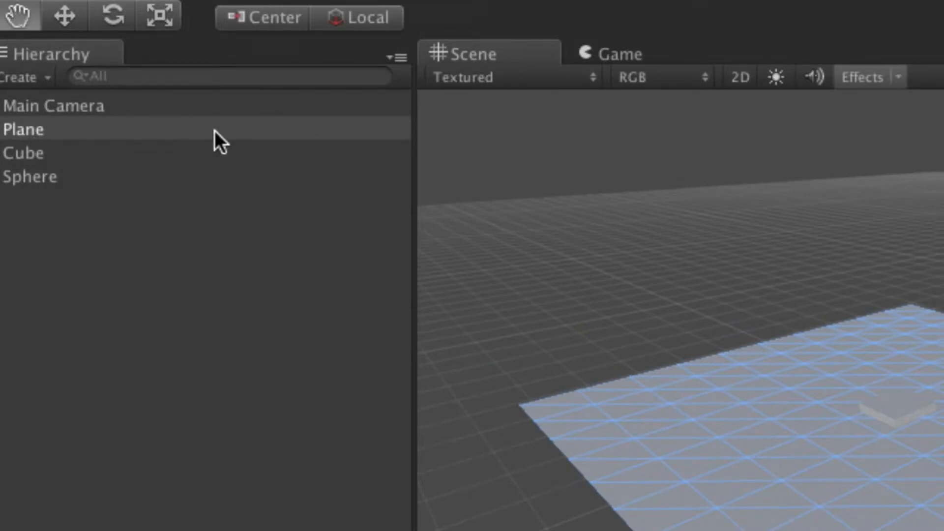
Pan the scene view with the Hand tool until the plane and the cube are centred.
{"action": "left_click_drag", "start_coordinate": [762, 397], "coordinate": [659, 344]}
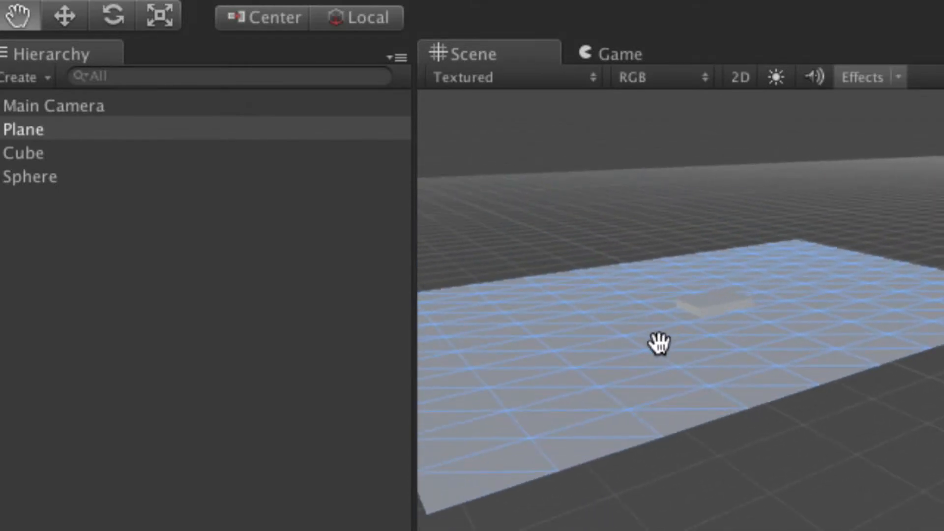
{"action": "key", "text": "ctrl"}
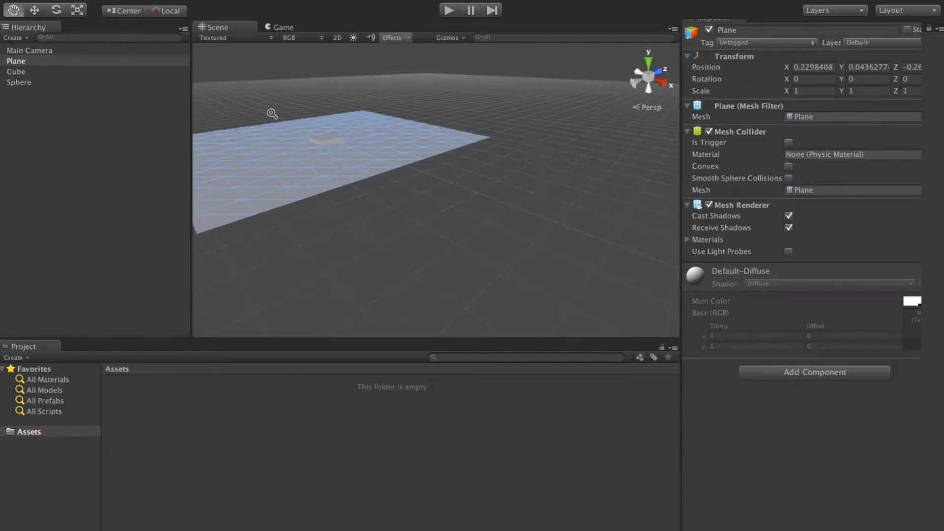
{"action": "left_click_drag", "start_coordinate": [292, 172], "coordinate": [423, 178]}
{"action": "scroll", "coordinate": [423, 178], "scroll_direction": "up", "scroll_amount": 5}
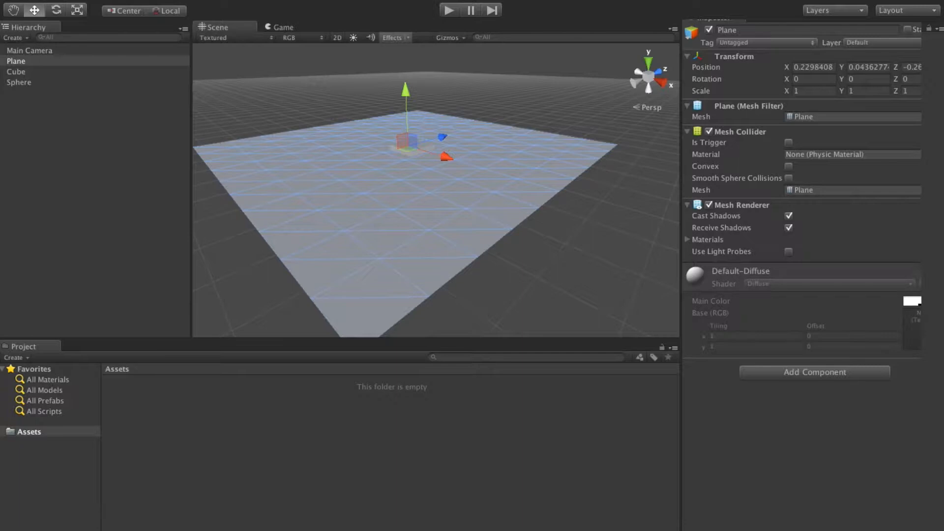
Select the cube and move it within its axis planes to above the plane, at about X 1.63, Y 1.16, Z -1.23.
{"action": "left_click", "coordinate": [112, 211]}
{"action": "left_click", "coordinate": [21, 63]}
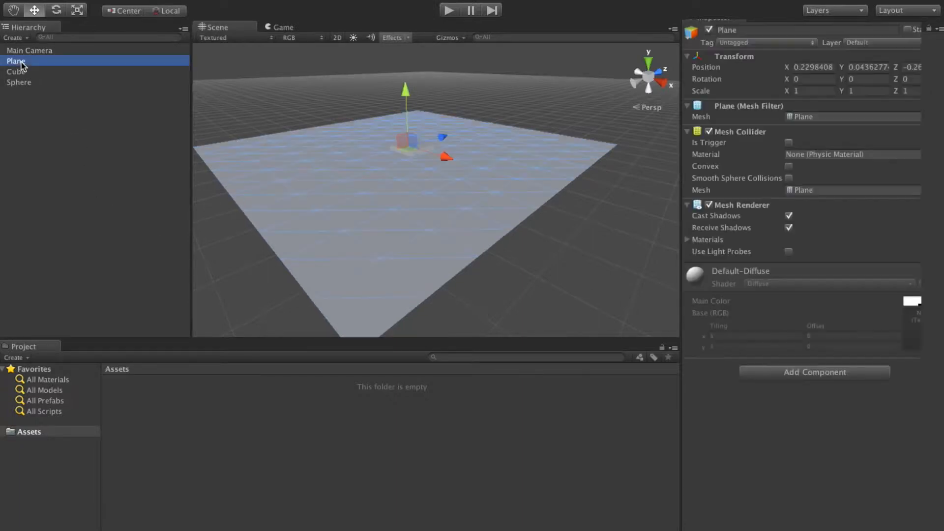
{"action": "left_click", "coordinate": [21, 71]}
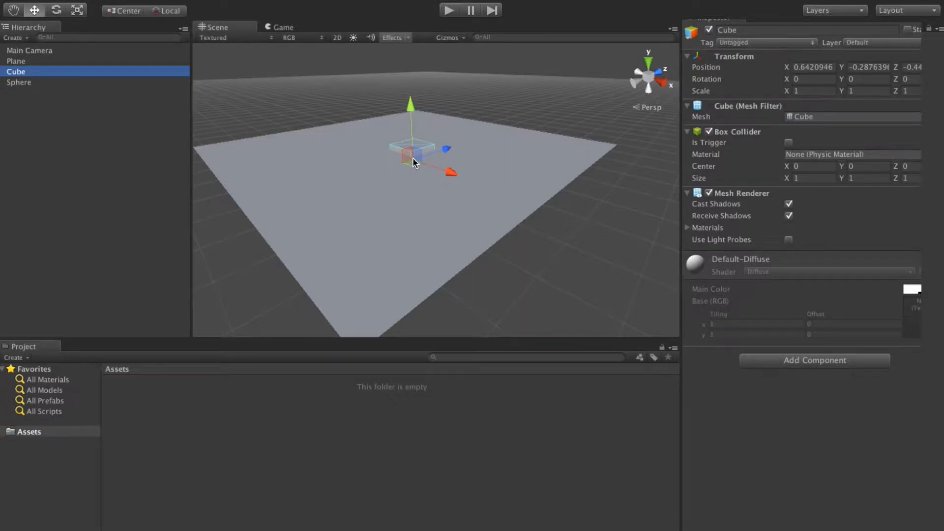
{"action": "scroll", "coordinate": [415, 155], "scroll_direction": "up", "scroll_amount": 2}
{"action": "scroll", "coordinate": [413, 152], "scroll_direction": "down", "scroll_amount": 1}
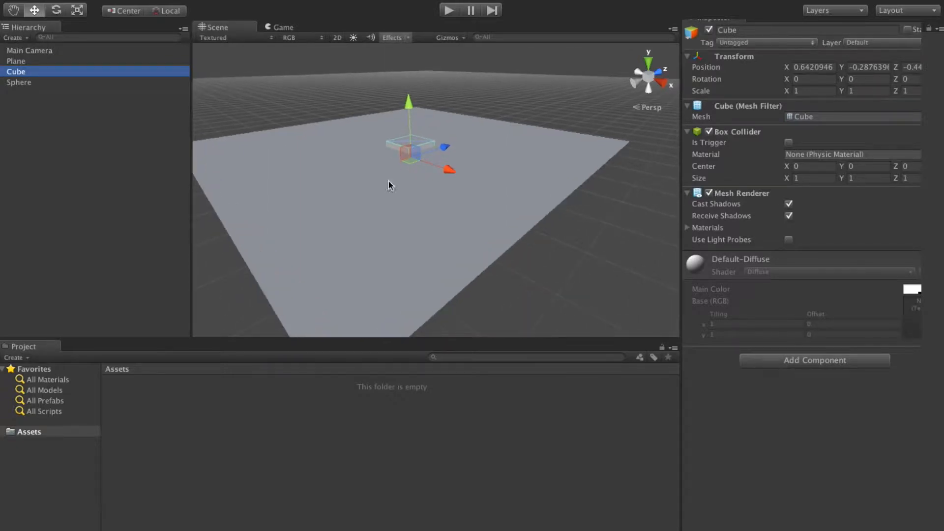
{"action": "left_click_drag", "start_coordinate": [410, 160], "coordinate": [330, 169]}
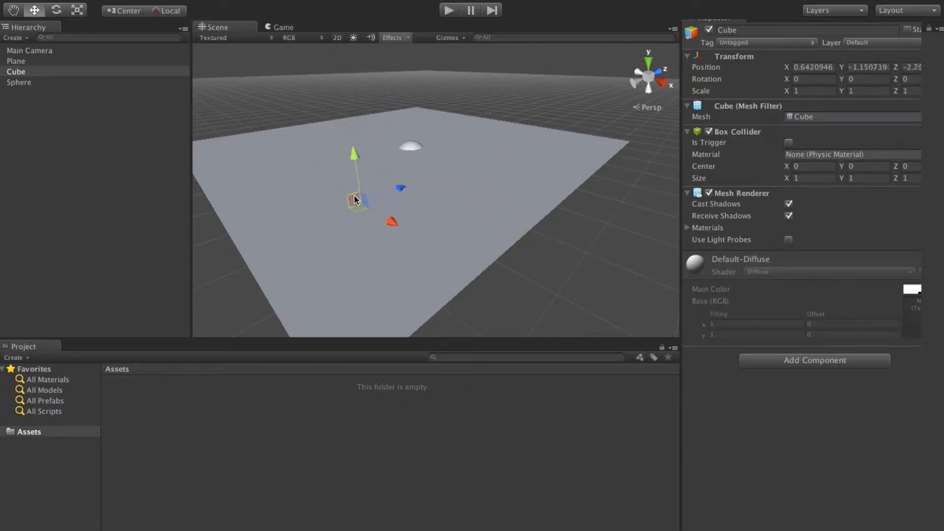
{"action": "left_click_drag", "start_coordinate": [355, 198], "coordinate": [369, 127]}
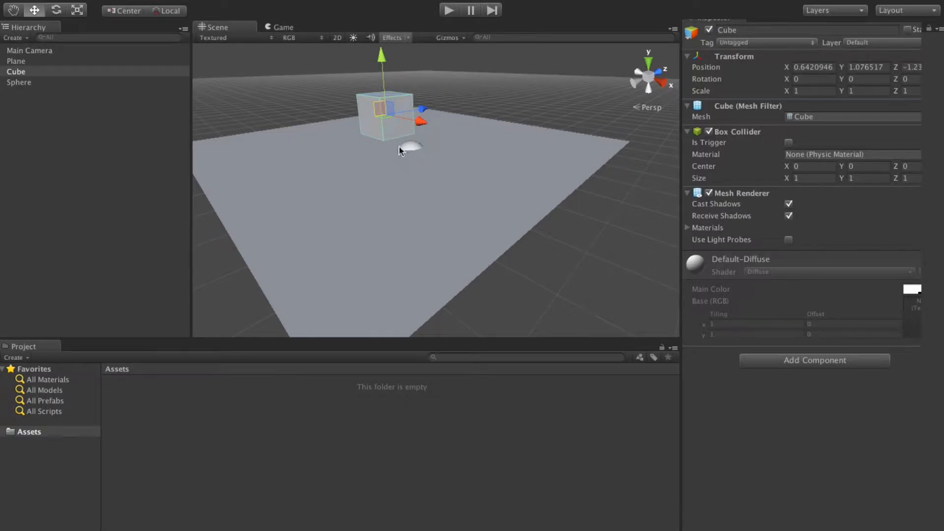
{"action": "left_click_drag", "start_coordinate": [387, 113], "coordinate": [411, 123]}
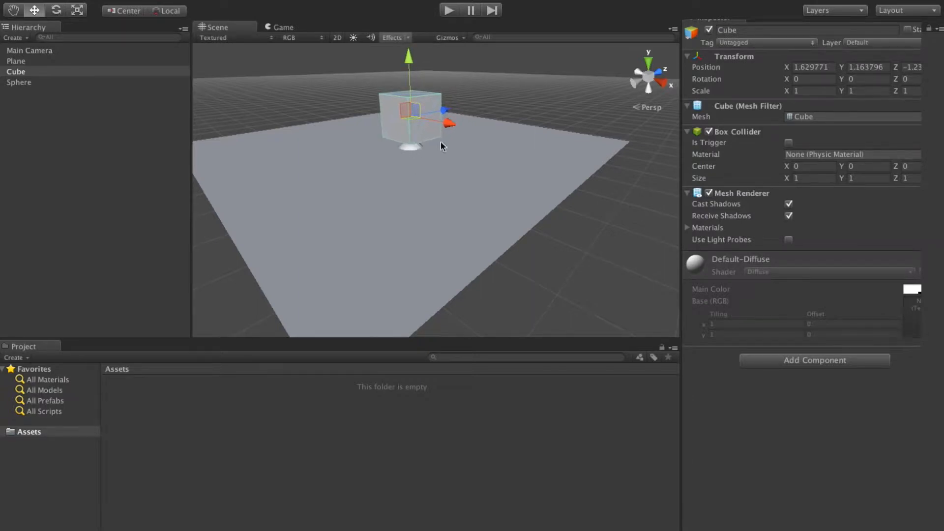
Move the cube along its individual axes until it sits directly over the sphere, at about X 0.63, Y 0.84, Z -0.5.
{"action": "left_click_drag", "start_coordinate": [498, 116], "coordinate": [354, 138], "text": "alt"}
{"action": "scroll", "coordinate": [413, 152], "scroll_direction": "up", "scroll_amount": 3}
{"action": "mouse_move", "coordinate": [422, 123]}
{"action": "left_mouse_down"}
{"action": "mouse_move", "coordinate": [560, 120]}
{"action": "mouse_move", "coordinate": [382, 122]}
{"action": "mouse_move", "coordinate": [431, 120]}
{"action": "left_mouse_up"}
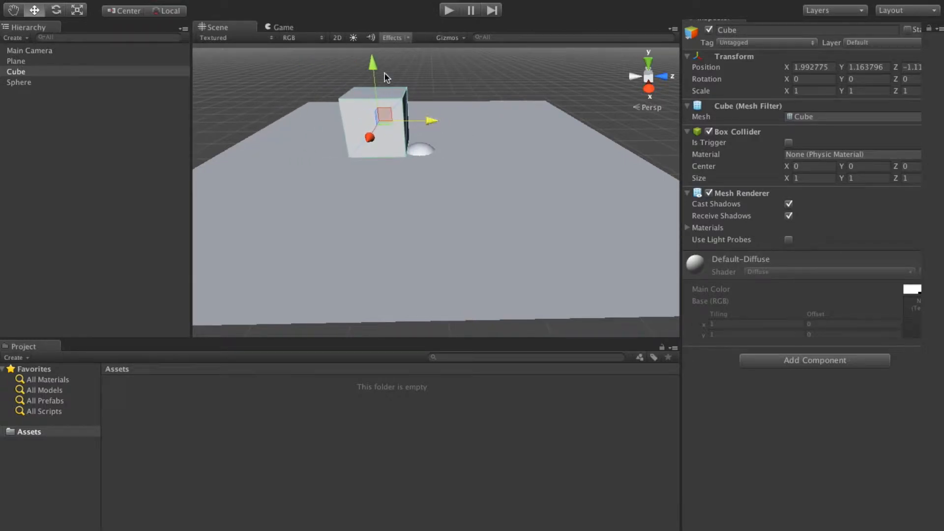
{"action": "left_click_drag", "start_coordinate": [376, 67], "coordinate": [398, 105]}
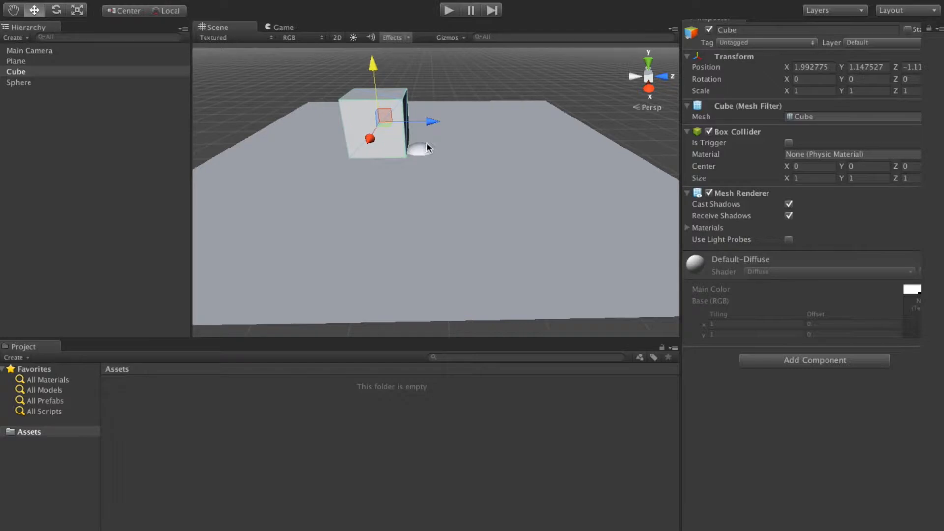
{"action": "left_click_drag", "start_coordinate": [455, 117], "coordinate": [190, 109], "text": "alt"}
{"action": "left_click_drag", "start_coordinate": [384, 86], "coordinate": [576, 143], "text": "alt"}
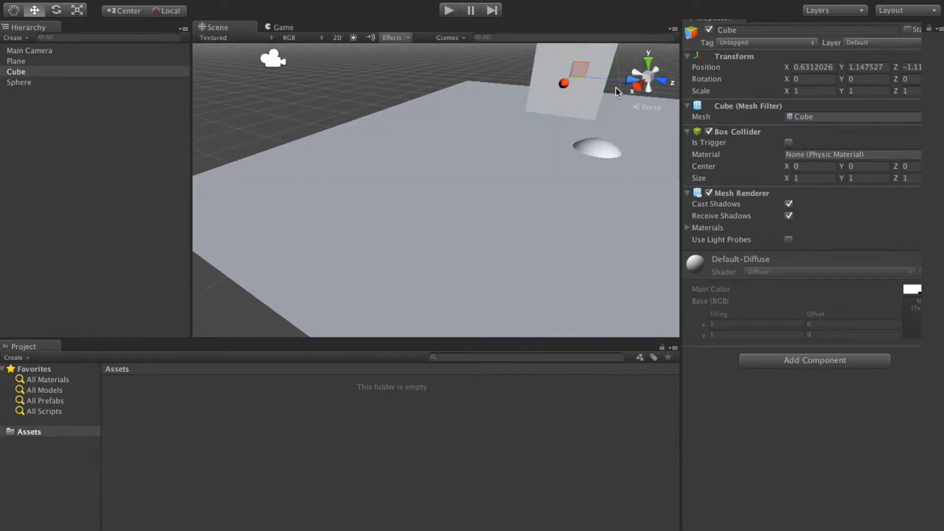
{"action": "left_click_drag", "start_coordinate": [615, 87], "coordinate": [694, 78], "text": "alt"}
{"action": "left_click_drag", "start_coordinate": [525, 126], "coordinate": [561, 130]}
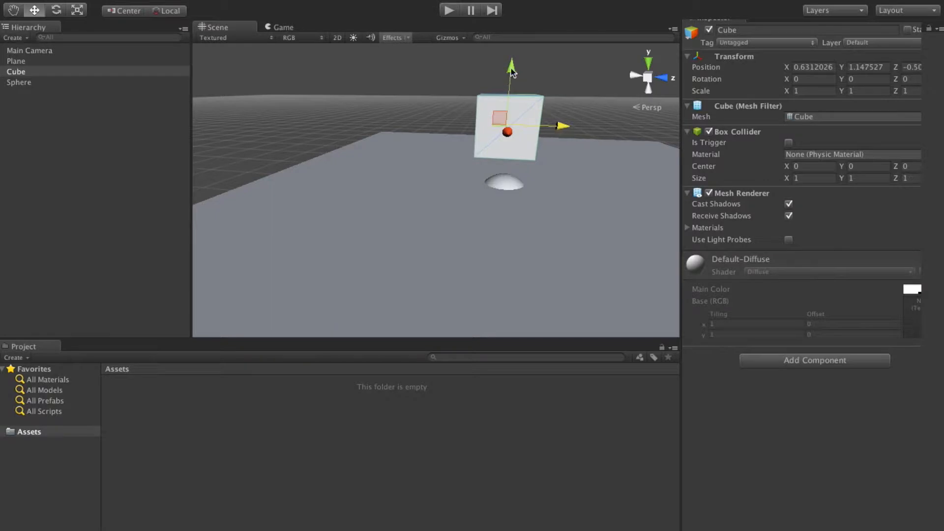
{"action": "left_click_drag", "start_coordinate": [512, 73], "coordinate": [265, 175]}
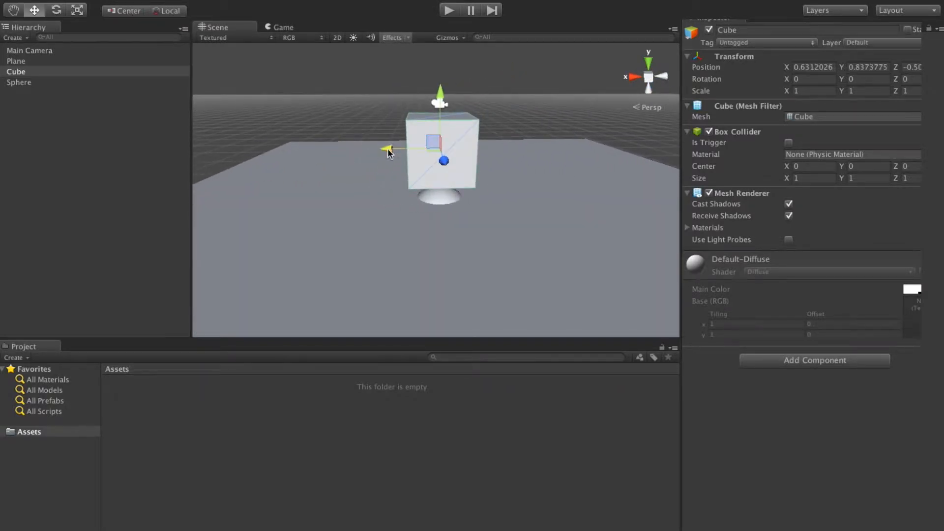
Fine-tune the cube's alignment over the sphere to about X 0.71, Z -0.46 and raise it to about Y 1.44.
{"action": "left_click_drag", "start_coordinate": [530, 168], "coordinate": [239, 170], "text": "alt"}
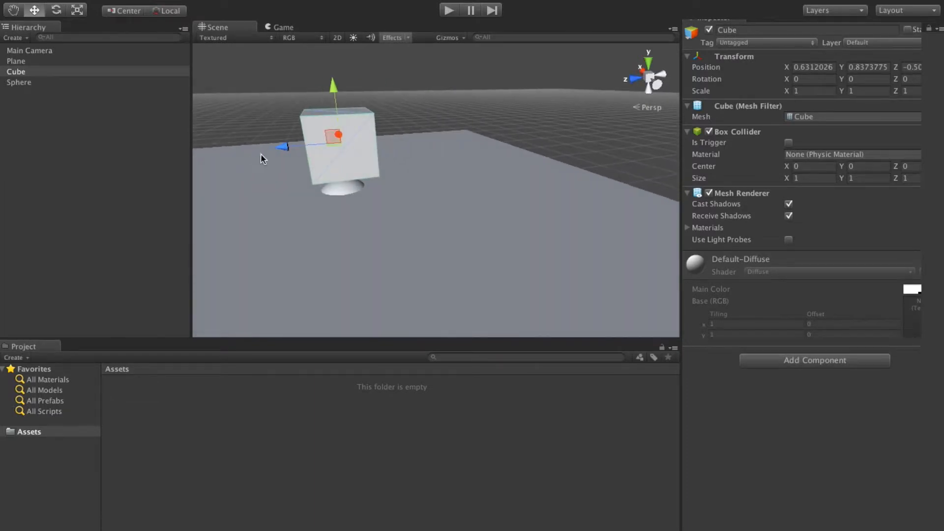
{"action": "left_click_drag", "start_coordinate": [352, 205], "coordinate": [266, 208], "text": "alt"}
{"action": "scroll", "coordinate": [296, 239], "scroll_direction": "up", "scroll_amount": 5}
{"action": "left_click_drag", "start_coordinate": [452, 195], "coordinate": [566, 96], "text": "alt"}
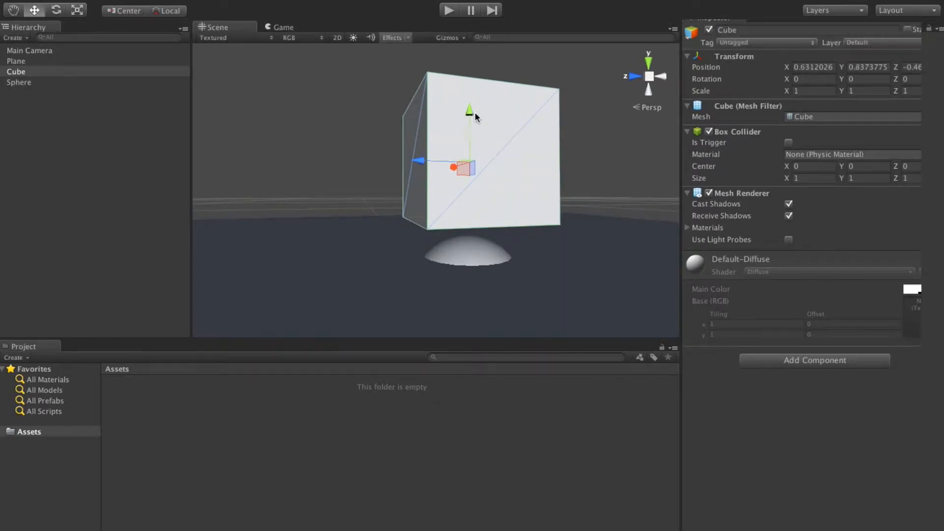
{"action": "left_click_drag", "start_coordinate": [468, 113], "coordinate": [678, 232]}
{"action": "left_click_drag", "start_coordinate": [334, 237], "coordinate": [744, 252], "text": "alt"}
{"action": "left_click_drag", "start_coordinate": [604, 225], "coordinate": [568, 262], "text": "alt"}
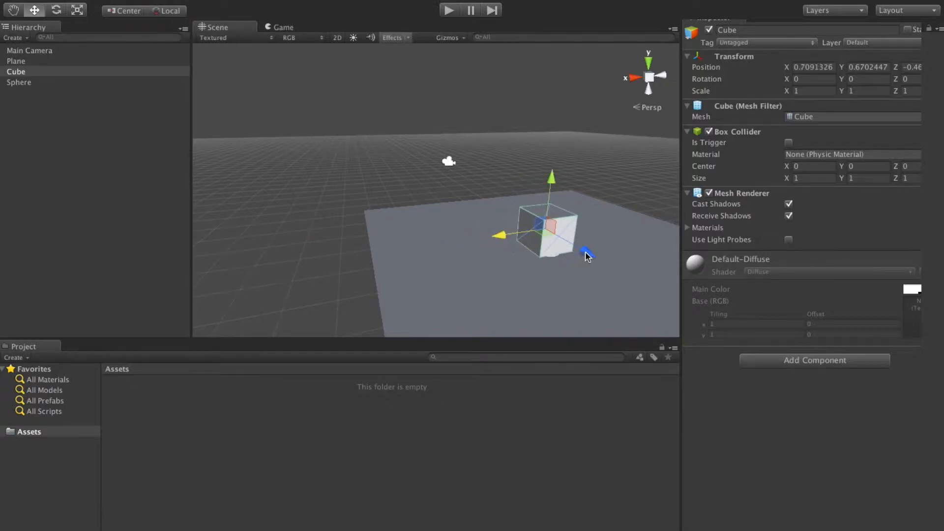
{"action": "left_click_drag", "start_coordinate": [551, 183], "coordinate": [554, 155]}
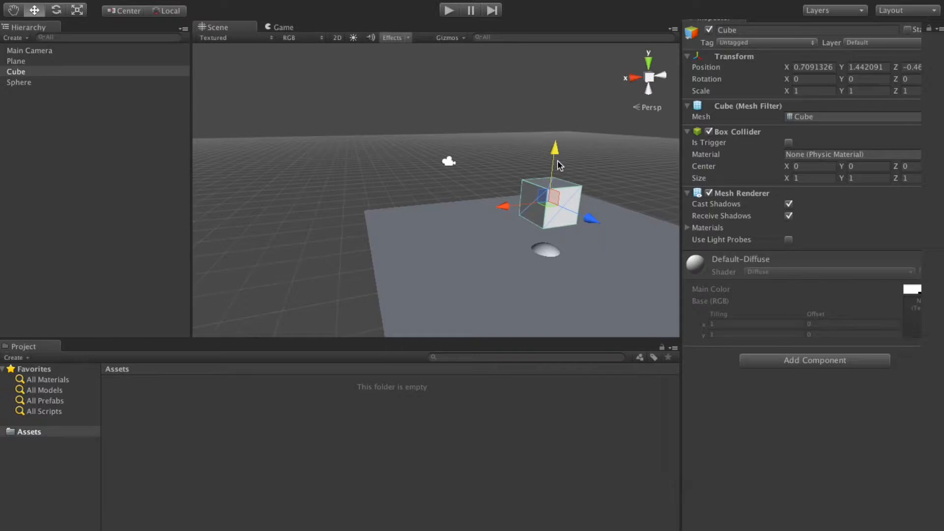
Move the sphere out of the plane to above the cube, at about X 2.09, Y 3.07, Z -0.17.
{"action": "left_click", "coordinate": [19, 82]}
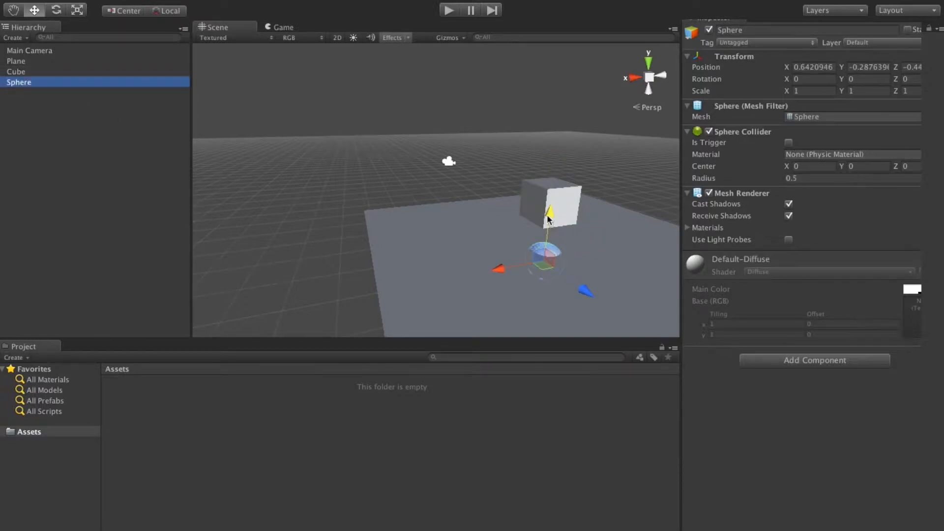
{"action": "left_click_drag", "start_coordinate": [549, 219], "coordinate": [557, 107]}
{"action": "left_click_drag", "start_coordinate": [521, 150], "coordinate": [479, 152]}
{"action": "left_click_drag", "start_coordinate": [545, 147], "coordinate": [541, 184]}
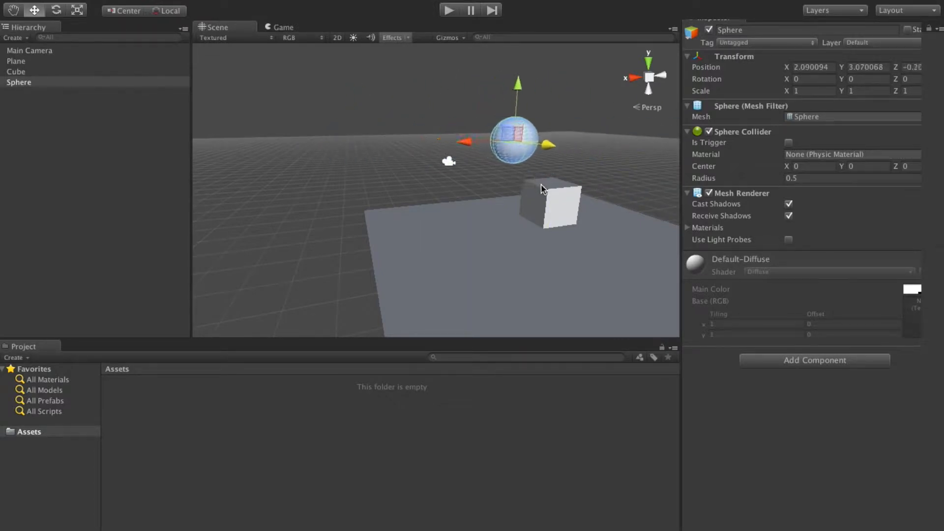
{"action": "left_click", "coordinate": [57, 11]}
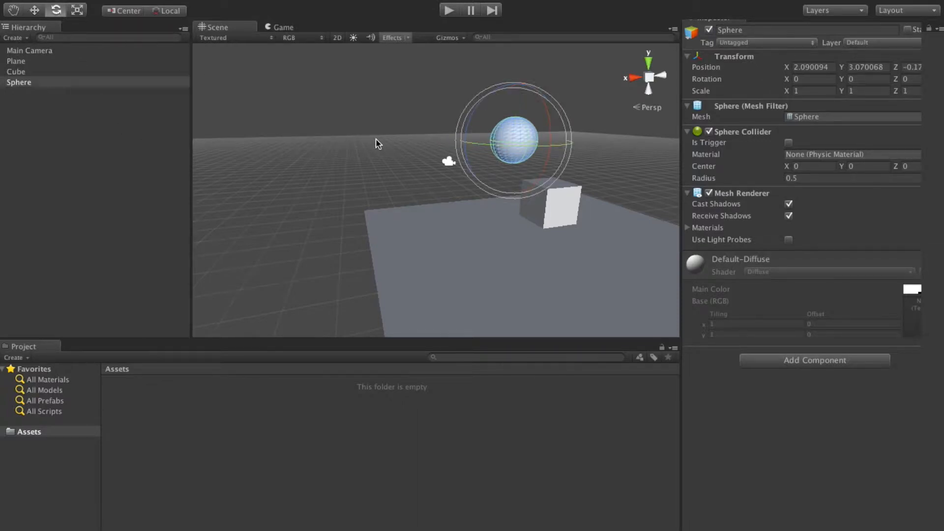
{"action": "left_click", "coordinate": [35, 10]}
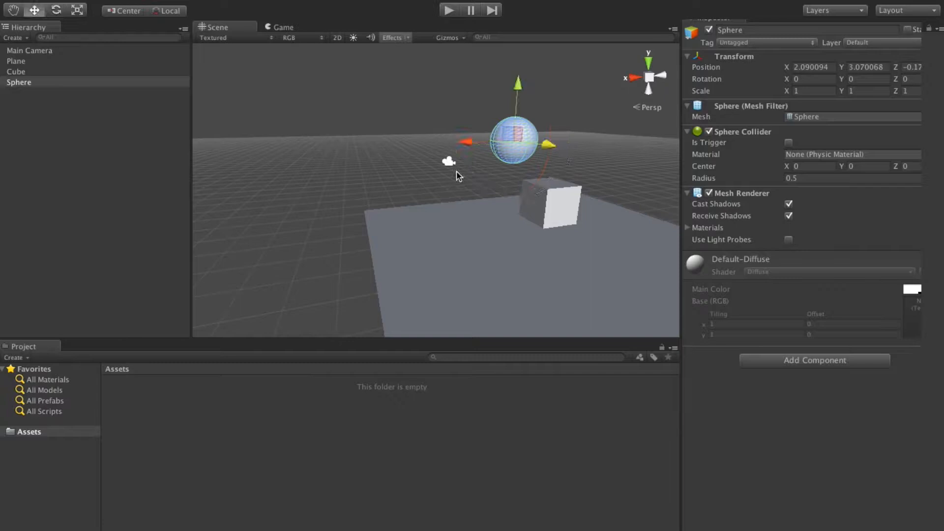
Move the cube across the plane to about X 3.9, Z 0.95 and rotate it freely about several axes.
{"action": "left_click", "coordinate": [561, 207]}
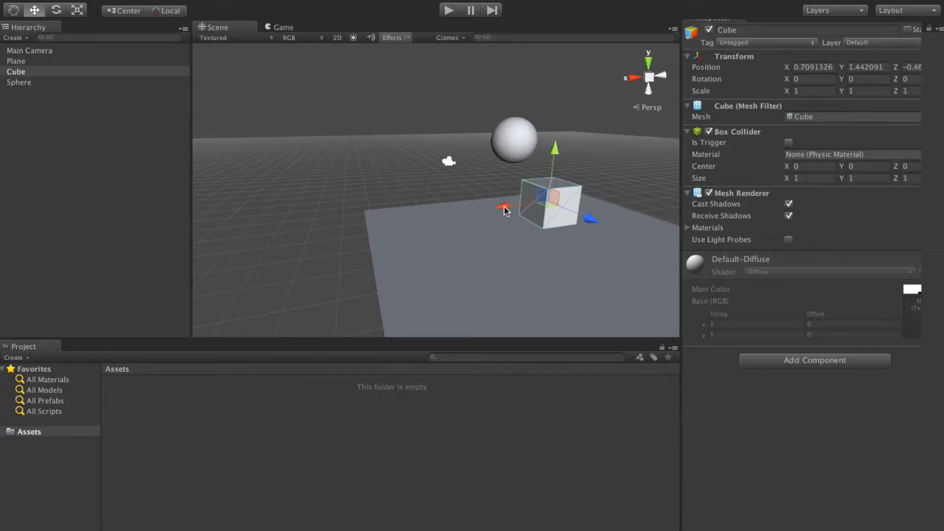
{"action": "left_click_drag", "start_coordinate": [504, 211], "coordinate": [473, 265]}
{"action": "left_click", "coordinate": [59, 10]}
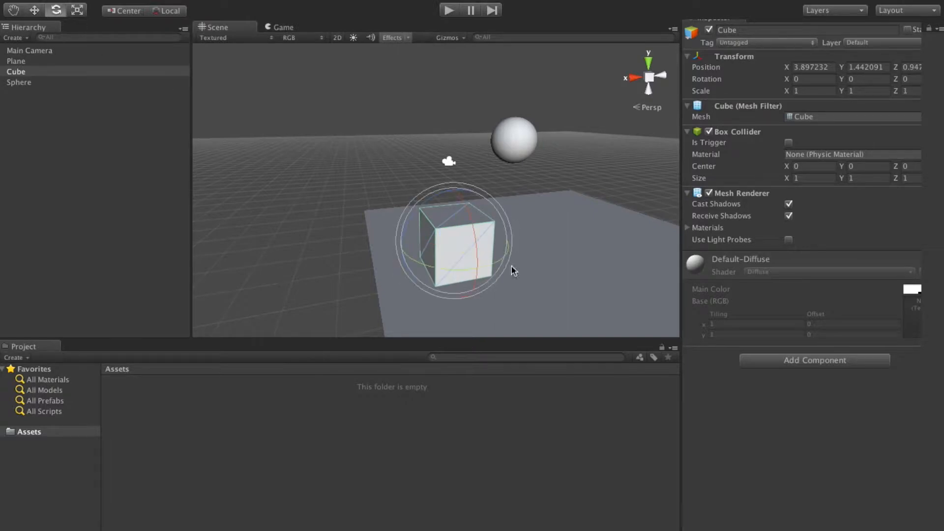
{"action": "left_click_drag", "start_coordinate": [475, 259], "coordinate": [653, 274]}
{"action": "left_click_drag", "start_coordinate": [529, 249], "coordinate": [462, 247]}
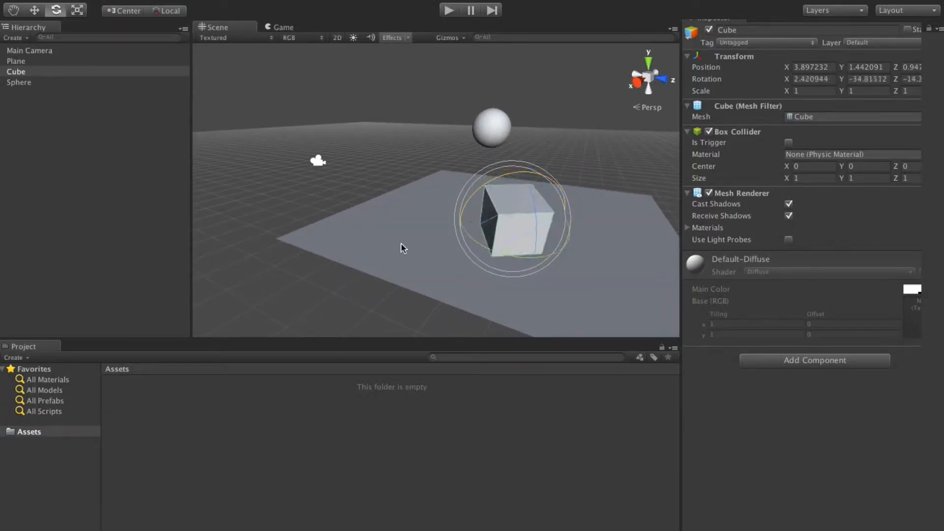
Activate the Scale tool and undo the cube's rotations and its last moves across the plane.
{"action": "left_click", "coordinate": [78, 11]}
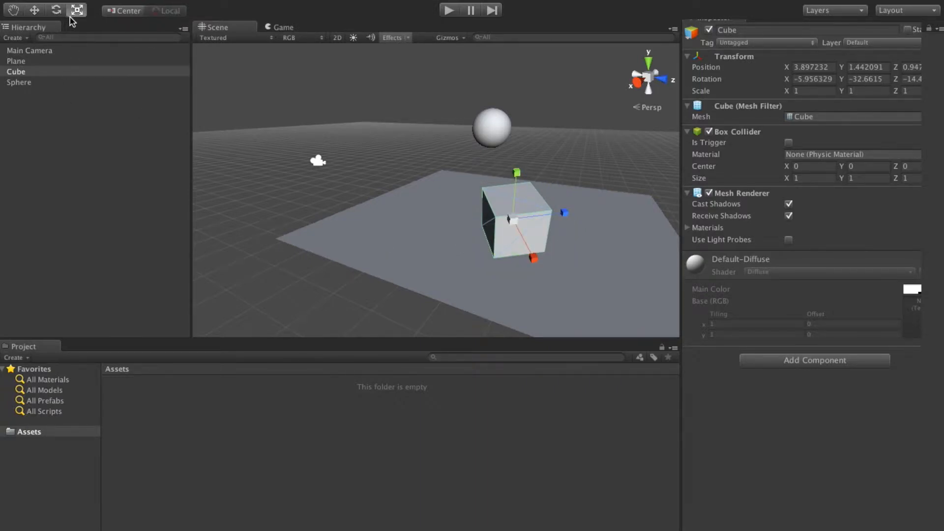
{"action": "key", "text": "super+z"}
{"action": "key", "text": "super+z"}
{"action": "key", "text": "super+z"}
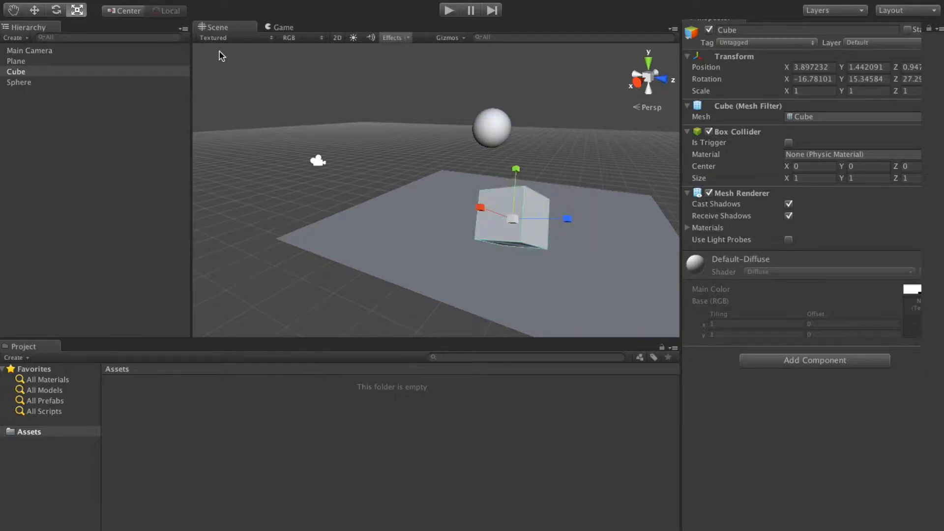
{"action": "key", "text": "super+z"}
{"action": "key", "text": "super+z"}
{"action": "key", "text": "super+z"}
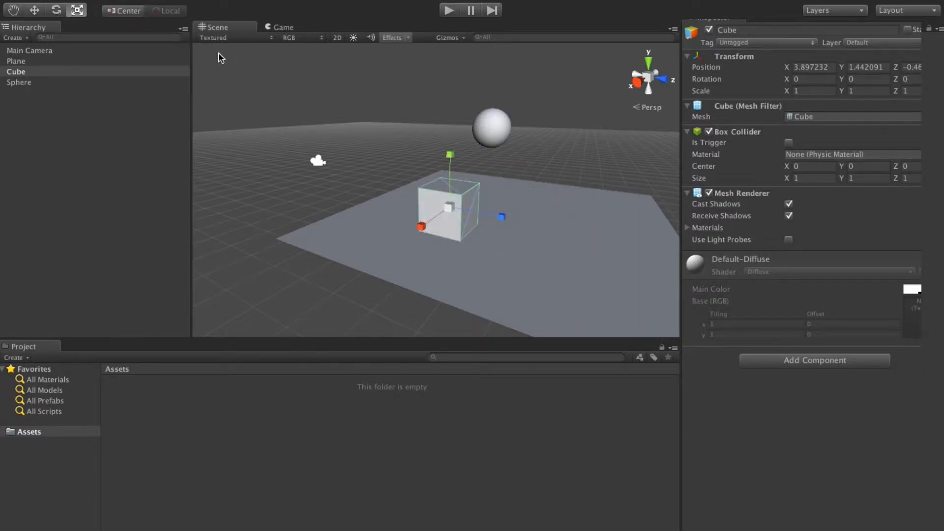
{"action": "key", "text": "super+z"}
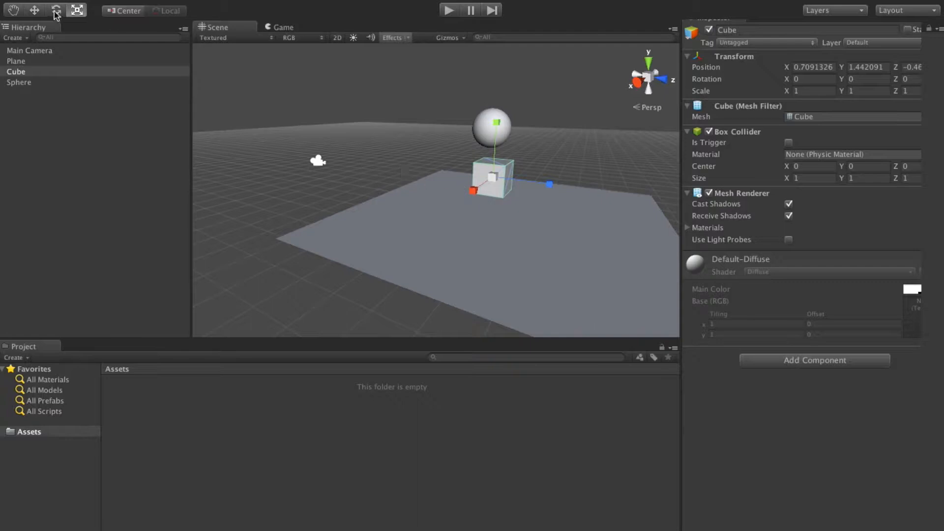
Scale the cube along each axis separately, to about X 1.38, Y 1.03 and Z 1.31.
{"action": "left_click_drag", "start_coordinate": [548, 162], "coordinate": [441, 159], "text": "alt"}
{"action": "key", "text": "f"}
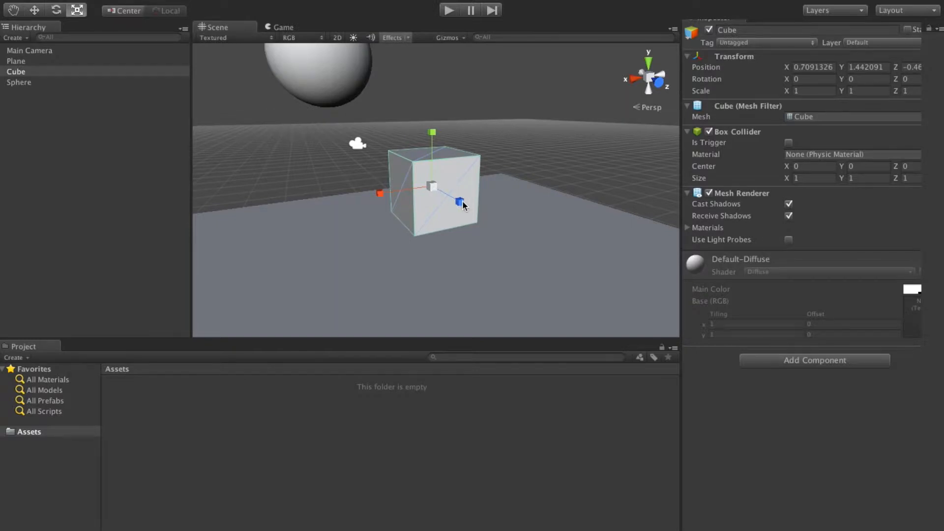
{"action": "right_click_drag", "start_coordinate": [487, 207], "coordinate": [610, 211]}
{"action": "key", "text": "a"}
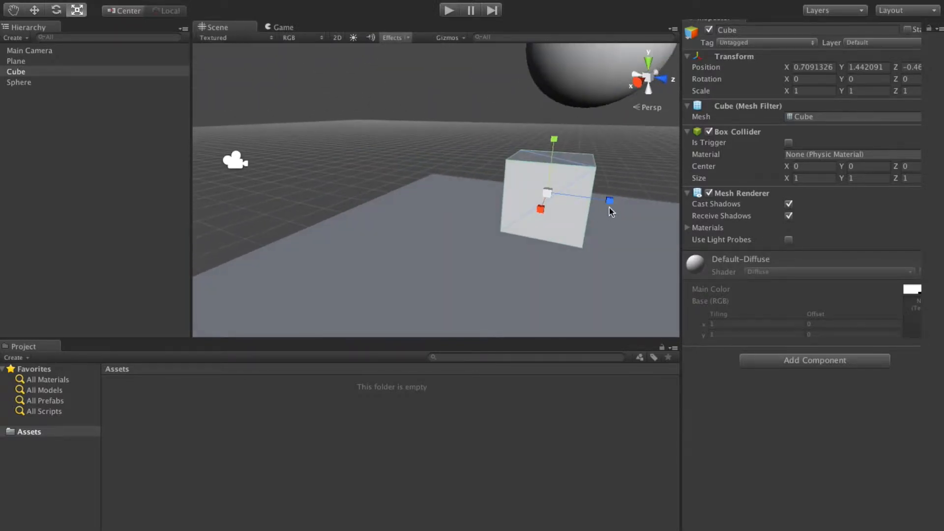
{"action": "mouse_move", "coordinate": [610, 207]}
{"action": "left_mouse_down"}
{"action": "mouse_move", "coordinate": [678, 204]}
{"action": "mouse_move", "coordinate": [620, 206]}
{"action": "left_mouse_up"}
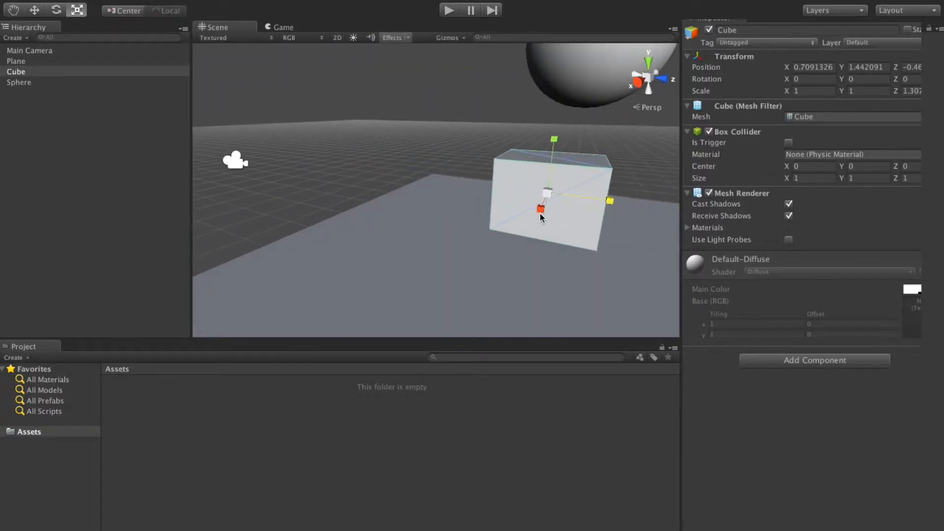
{"action": "mouse_move", "coordinate": [541, 215]}
{"action": "left_mouse_down"}
{"action": "mouse_move", "coordinate": [536, 227]}
{"action": "mouse_move", "coordinate": [495, 244]}
{"action": "mouse_move", "coordinate": [522, 210]}
{"action": "left_mouse_up"}
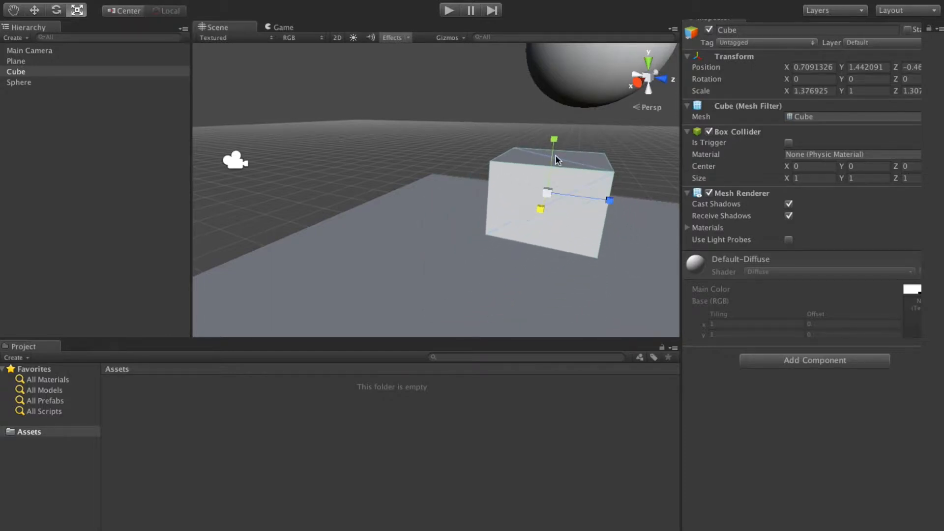
{"action": "mouse_move", "coordinate": [554, 139]}
{"action": "left_mouse_down"}
{"action": "mouse_move", "coordinate": [559, 91]}
{"action": "mouse_move", "coordinate": [555, 141]}
{"action": "left_mouse_up"}
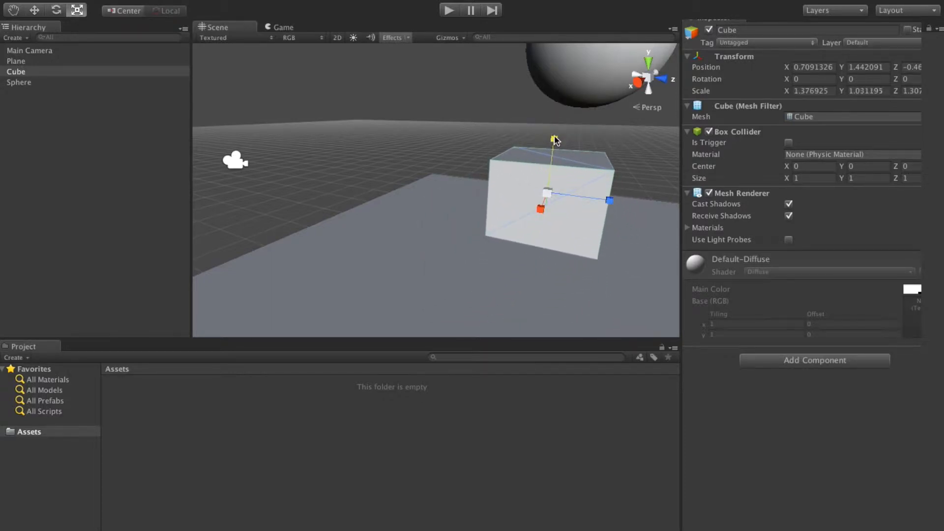
Enlarge the cube uniformly on all axes, to a scale of about X 1.47, Y 1.10, Z 1.40.
{"action": "left_click_drag", "start_coordinate": [554, 185], "coordinate": [441, 201], "text": "alt"}
{"action": "scroll", "coordinate": [440, 201], "scroll_direction": "down", "scroll_amount": 3}
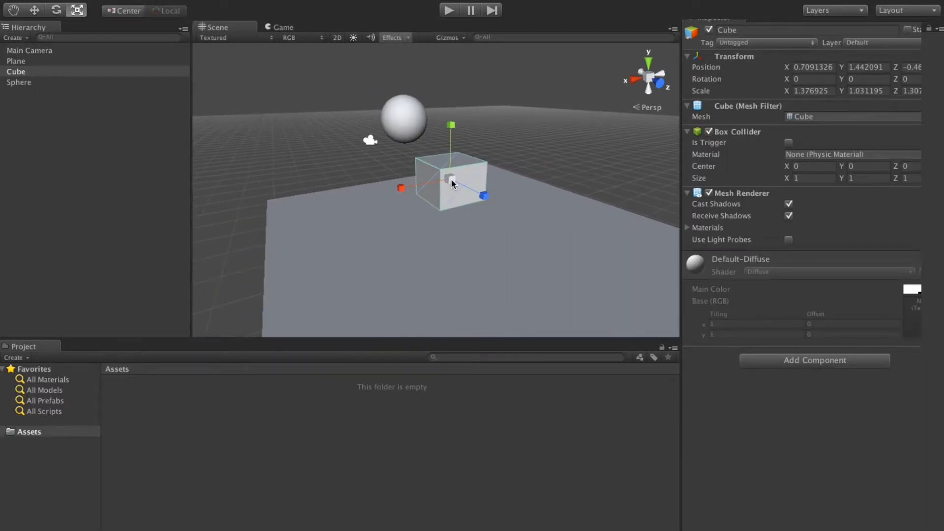
{"action": "mouse_move", "coordinate": [449, 179]}
{"action": "left_mouse_down"}
{"action": "mouse_move", "coordinate": [596, 146]}
{"action": "mouse_move", "coordinate": [456, 183]}
{"action": "left_mouse_up"}
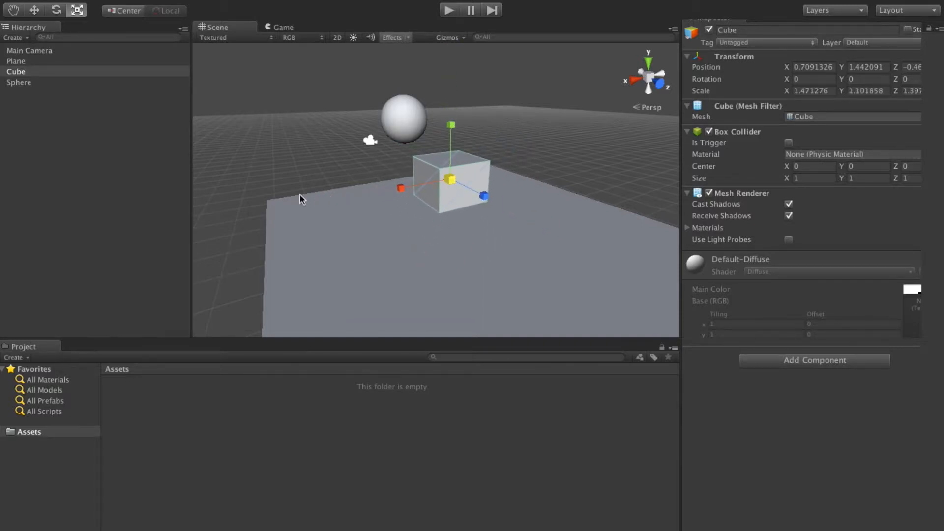
Switch to the Hand tool and inspect the properties of the Main Camera, Plane and Sphere one by one.
{"action": "left_click", "coordinate": [11, 10]}
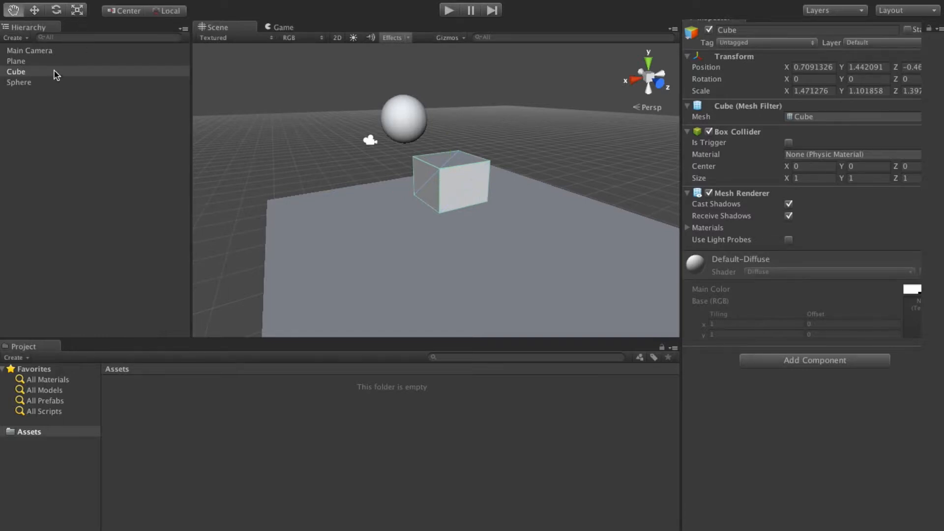
{"action": "left_click", "coordinate": [30, 52]}
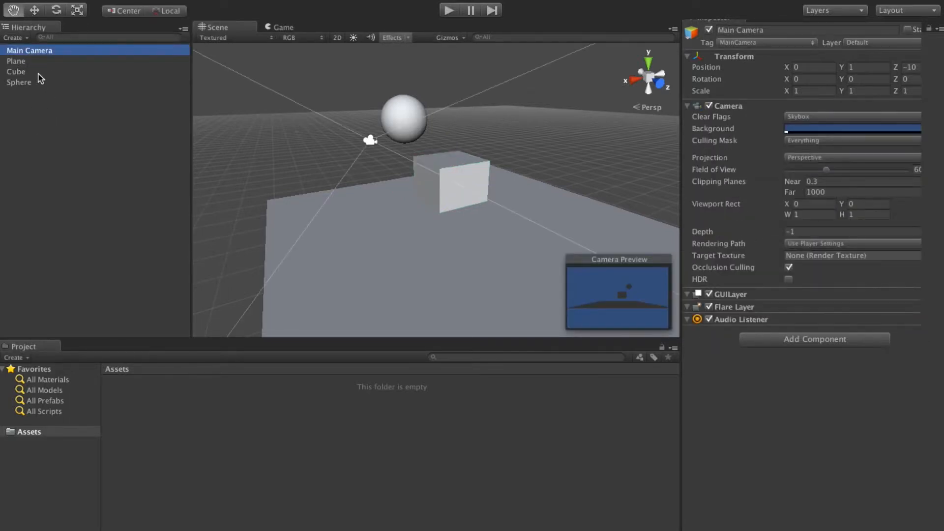
{"action": "left_click", "coordinate": [27, 62]}
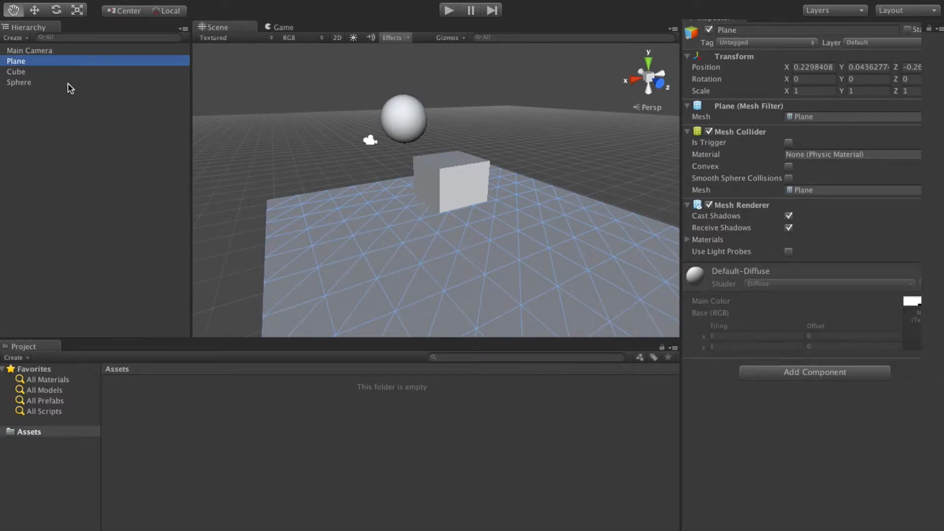
{"action": "left_click", "coordinate": [18, 83]}
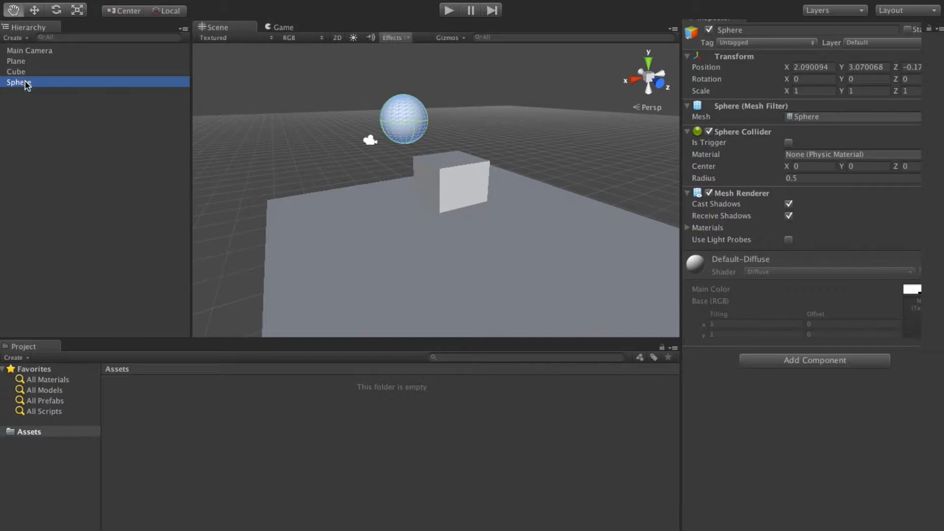
Bring the editor window out of full-screen mode and rename the sphere as Head.
{"action": "left_click", "coordinate": [757, 37]}
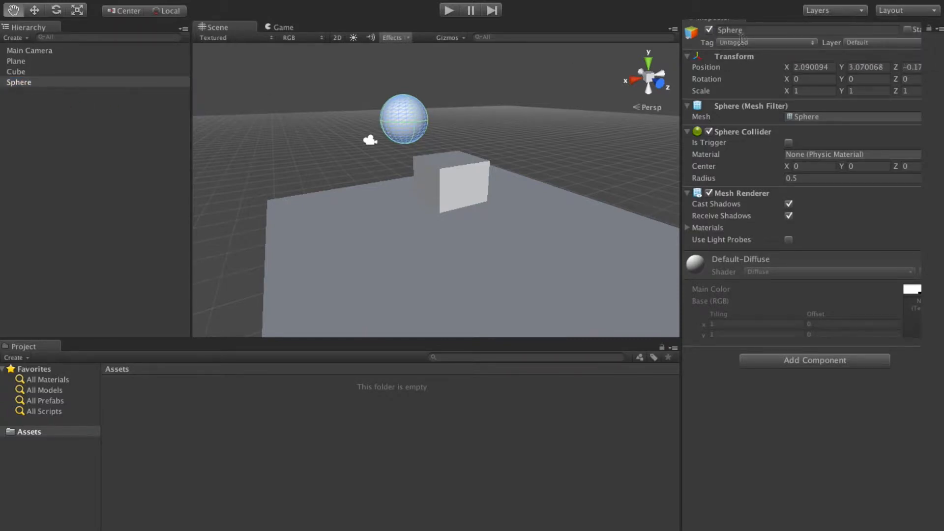
{"action": "left_click", "coordinate": [44, 83]}
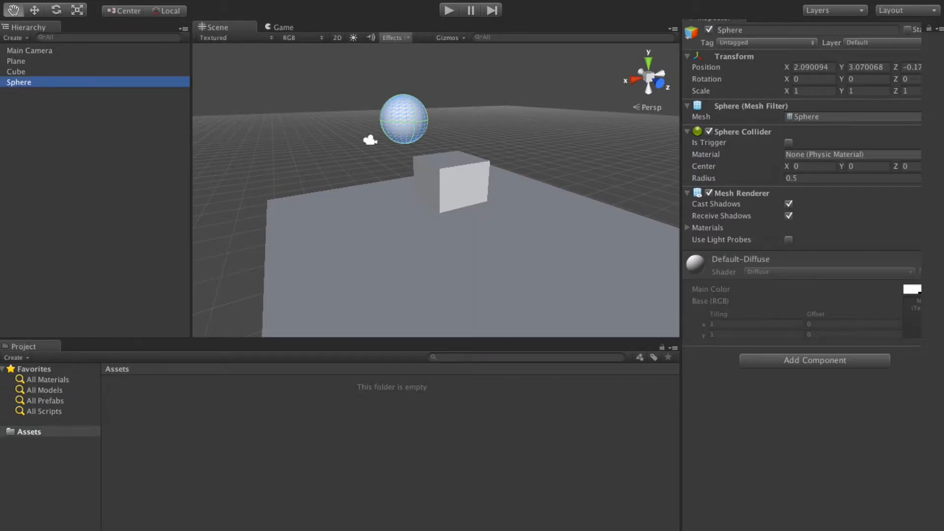
{"action": "left_click", "coordinate": [734, 36]}
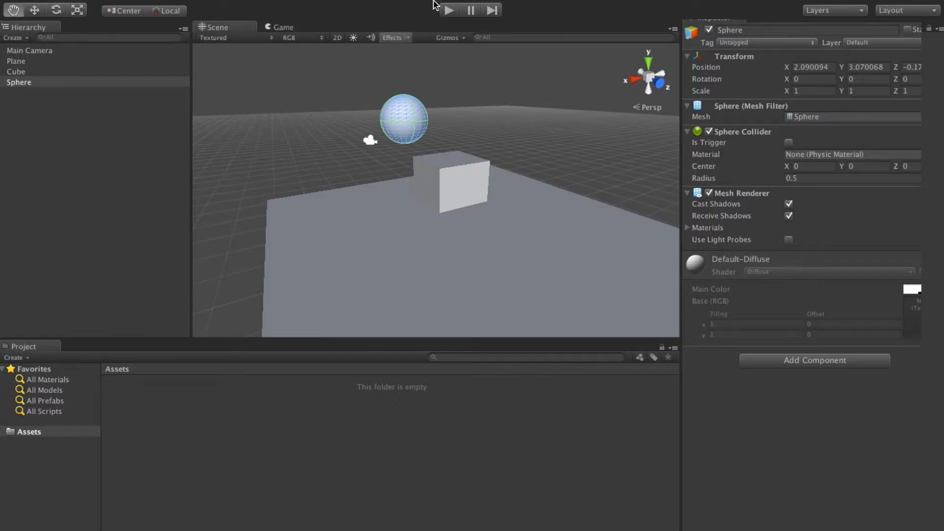
{"action": "mouse_move", "coordinate": [373, 17]}
{"action": "left_click", "coordinate": [32, 21]}
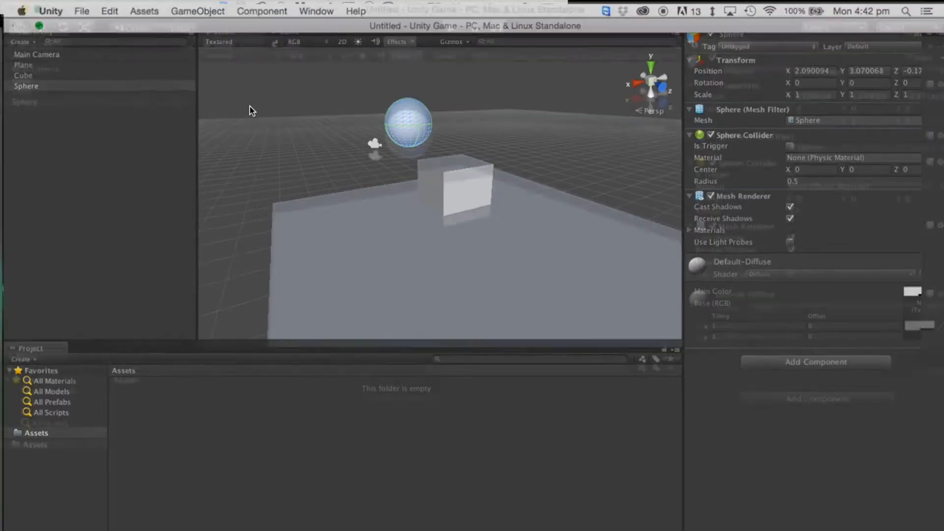
{"action": "left_click", "coordinate": [747, 73]}
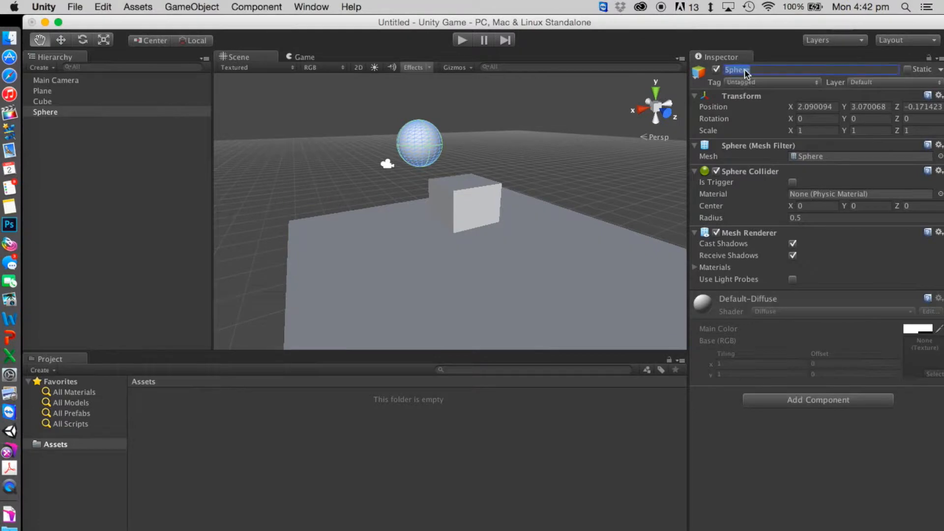
{"action": "type", "text": "Head"}
Rename the cube as Body.
{"action": "left_click", "coordinate": [51, 102]}
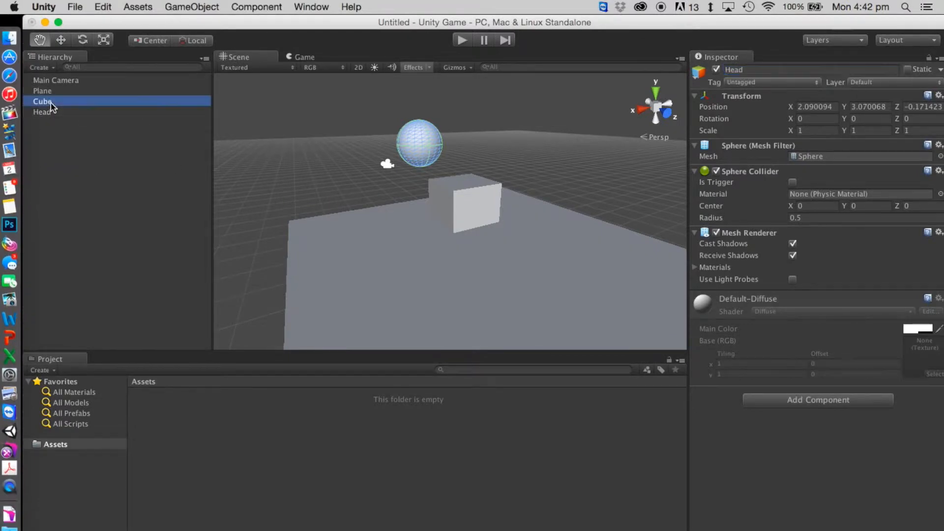
{"action": "left_click", "coordinate": [750, 71]}
{"action": "type", "text": "Body"}
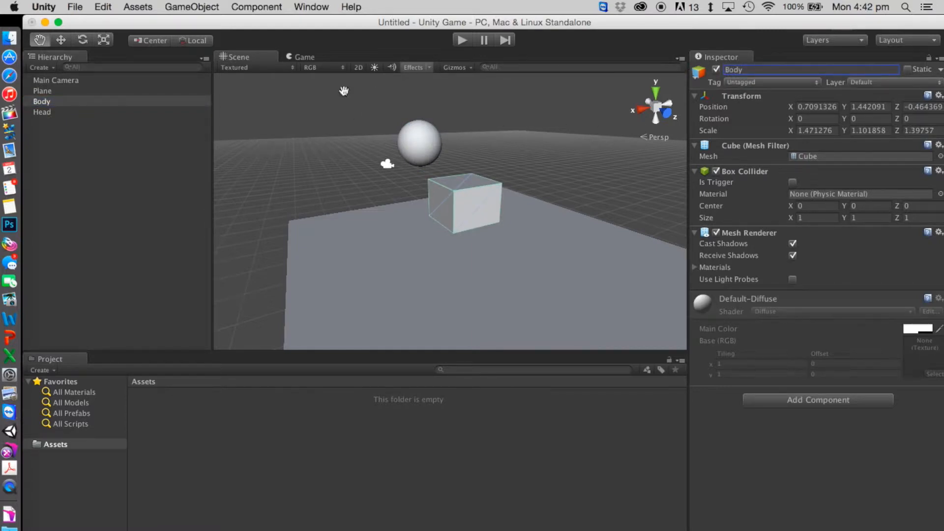
Move the Head onto the centre of the Body's top face, at about X 0.72, Y 2.47, Z -0.42.
{"action": "left_click", "coordinate": [63, 113]}
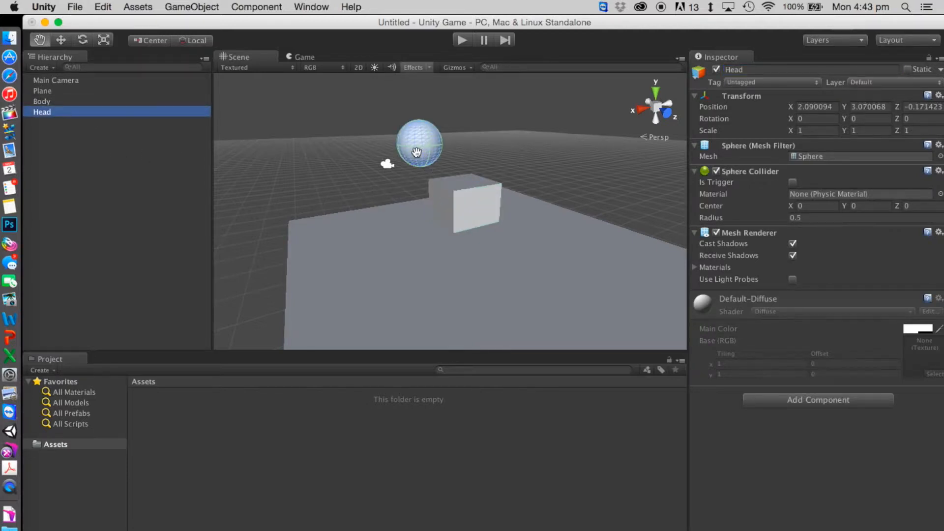
{"action": "left_click", "coordinate": [61, 41]}
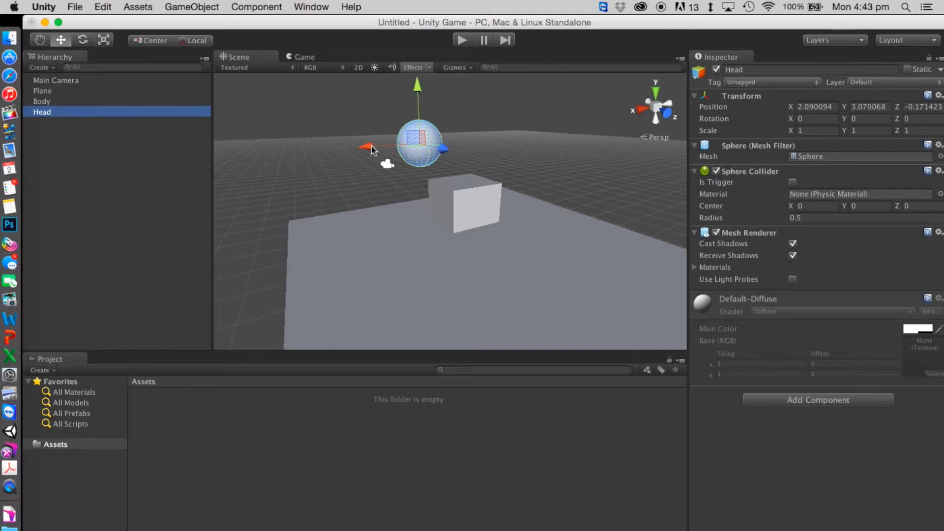
{"action": "left_click_drag", "start_coordinate": [370, 146], "coordinate": [453, 148]}
{"action": "left_click_drag", "start_coordinate": [458, 91], "coordinate": [459, 116]}
{"action": "left_click_drag", "start_coordinate": [506, 205], "coordinate": [562, 203], "text": "alt"}
{"action": "key", "text": "a"}
{"action": "right_click_drag", "start_coordinate": [562, 203], "coordinate": [600, 175]}
{"action": "key", "text": "w"}
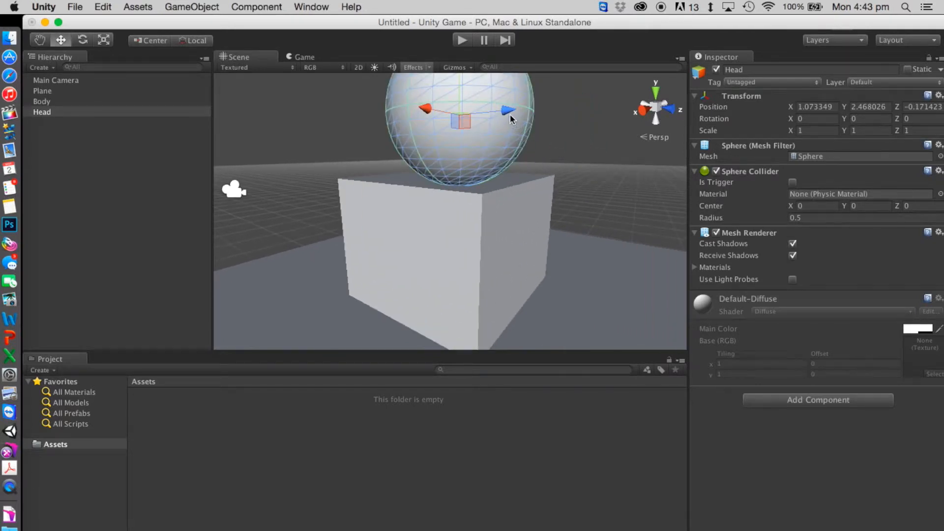
{"action": "left_click_drag", "start_coordinate": [506, 110], "coordinate": [415, 125]}
Examine the Head's placement on the Body from several angles and distances, and clear the selection.
{"action": "left_click_drag", "start_coordinate": [598, 172], "coordinate": [494, 174], "text": "alt"}
{"action": "scroll", "coordinate": [494, 170], "scroll_direction": "up", "scroll_amount": 5}
{"action": "scroll", "coordinate": [494, 163], "scroll_direction": "down", "scroll_amount": 8}
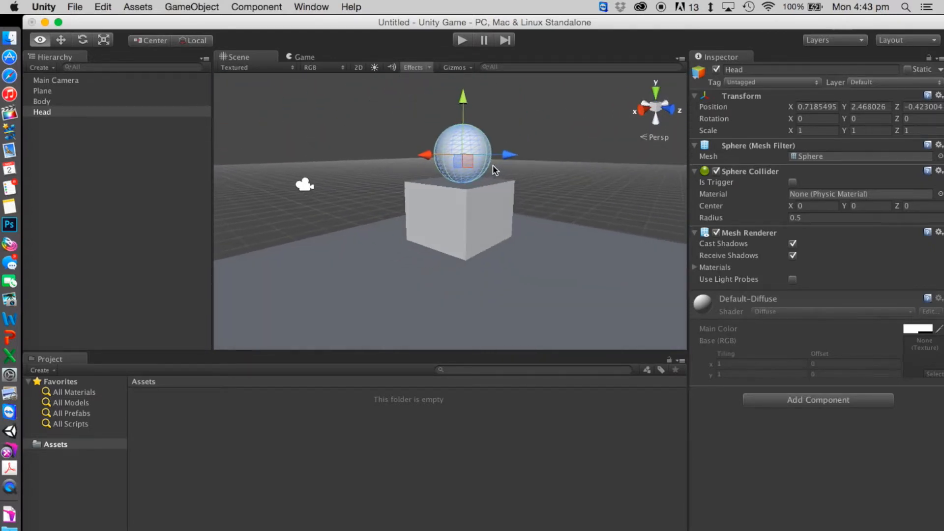
{"action": "scroll", "coordinate": [509, 154], "scroll_direction": "up", "scroll_amount": 5}
{"action": "scroll", "coordinate": [506, 187], "scroll_direction": "down", "scroll_amount": 8}
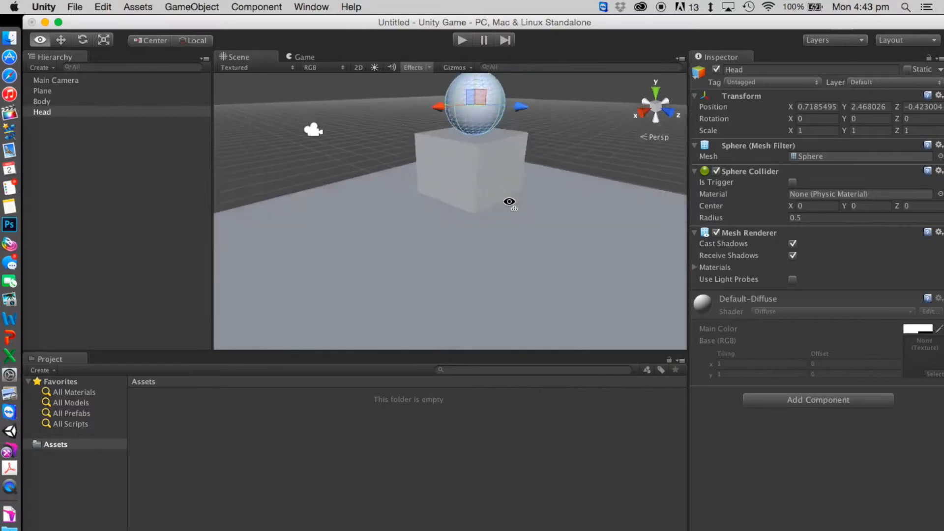
{"action": "scroll", "coordinate": [501, 158], "scroll_direction": "up", "scroll_amount": 2}
{"action": "scroll", "coordinate": [496, 157], "scroll_direction": "down", "scroll_amount": 2}
{"action": "scroll", "coordinate": [499, 156], "scroll_direction": "up", "scroll_amount": 4}
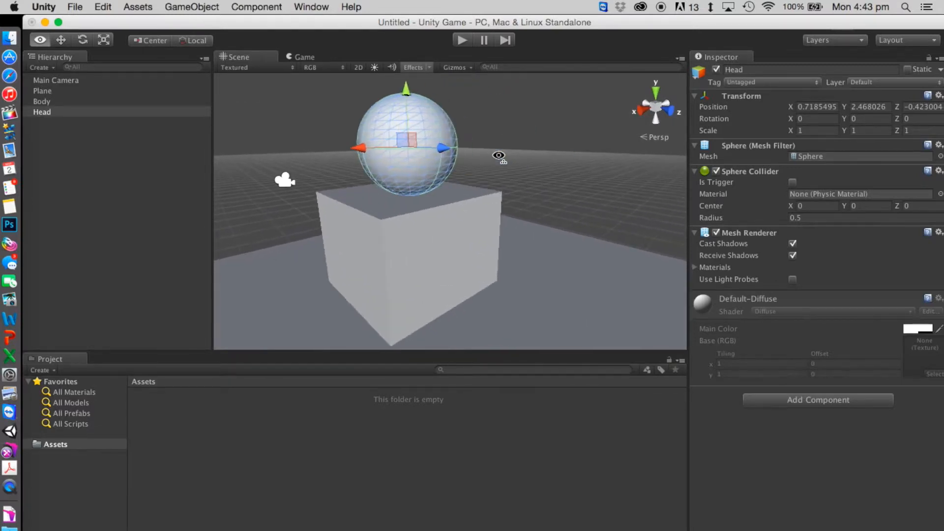
{"action": "left_click", "coordinate": [137, 176]}
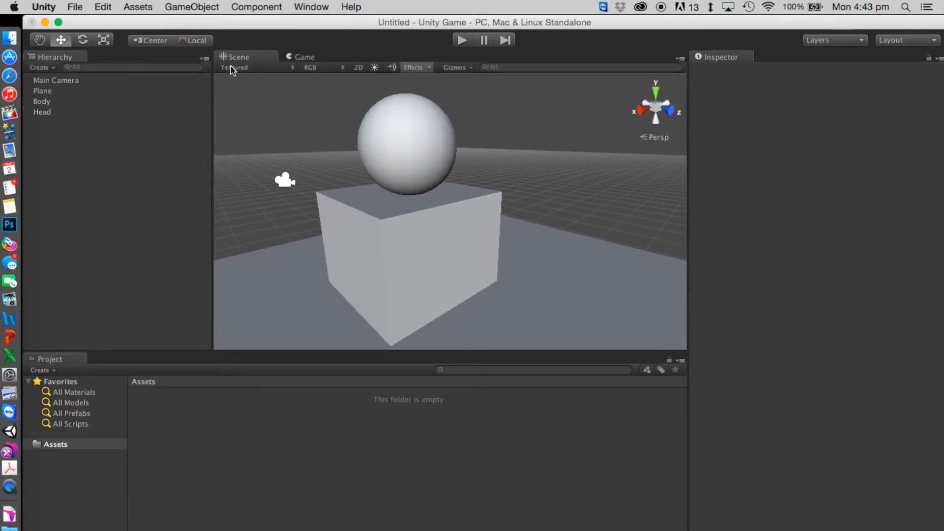
Deactivate the Body object in the scene and reactivate it.
{"action": "left_click", "coordinate": [41, 101]}
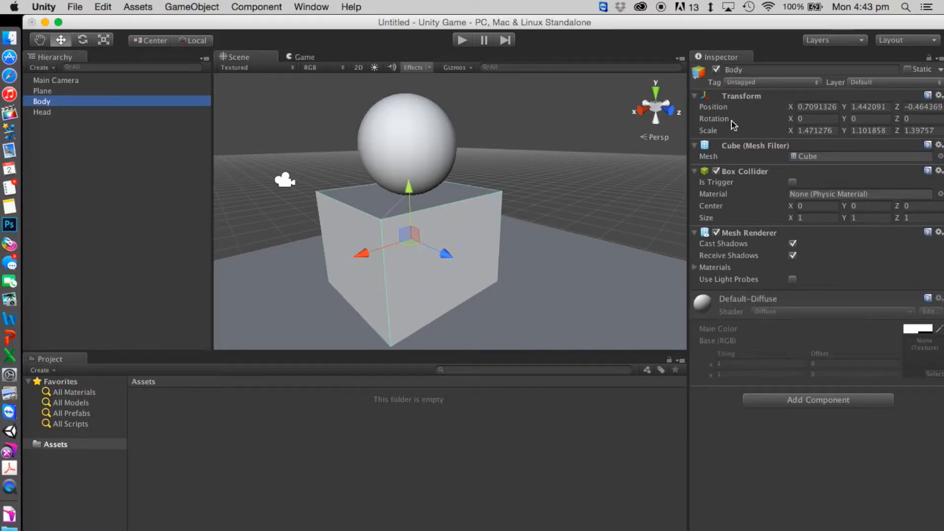
{"action": "left_click", "coordinate": [746, 70]}
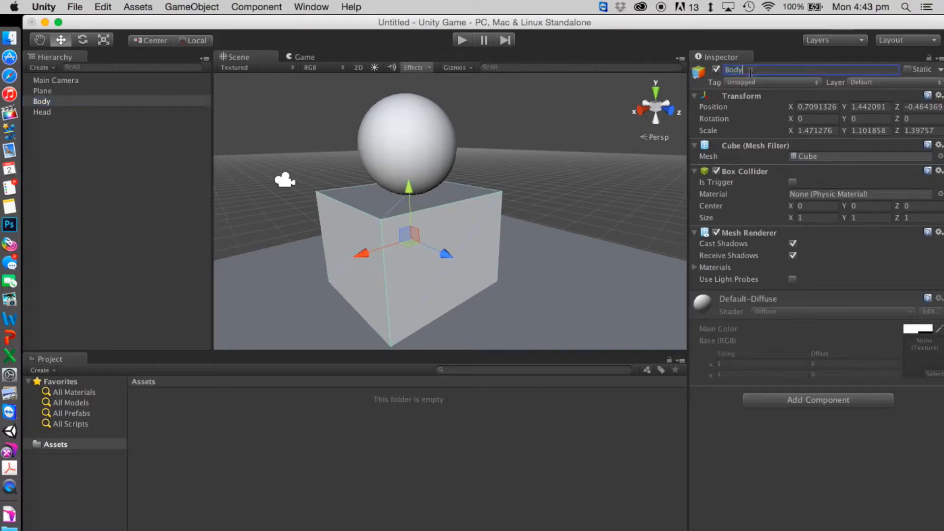
{"action": "left_click", "coordinate": [716, 70]}
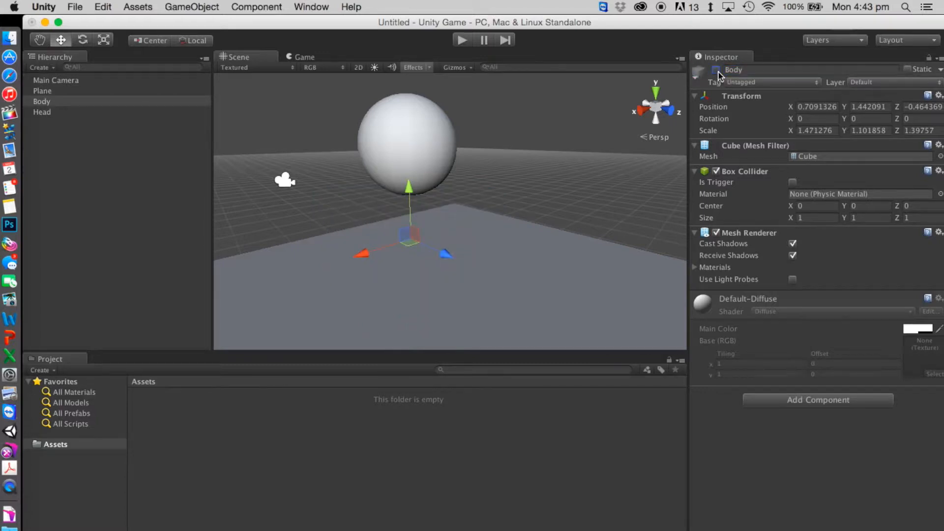
{"action": "left_click", "coordinate": [101, 165]}
{"action": "left_click", "coordinate": [57, 102]}
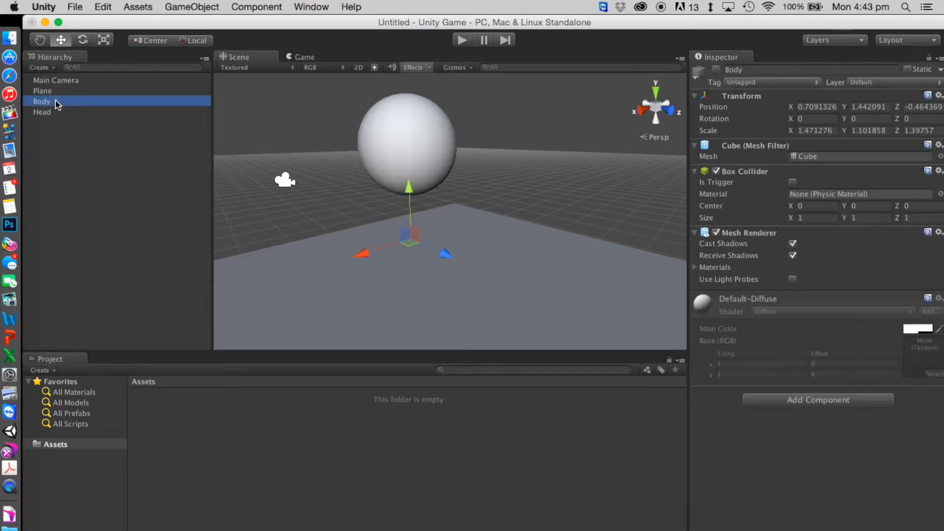
{"action": "left_click", "coordinate": [717, 70]}
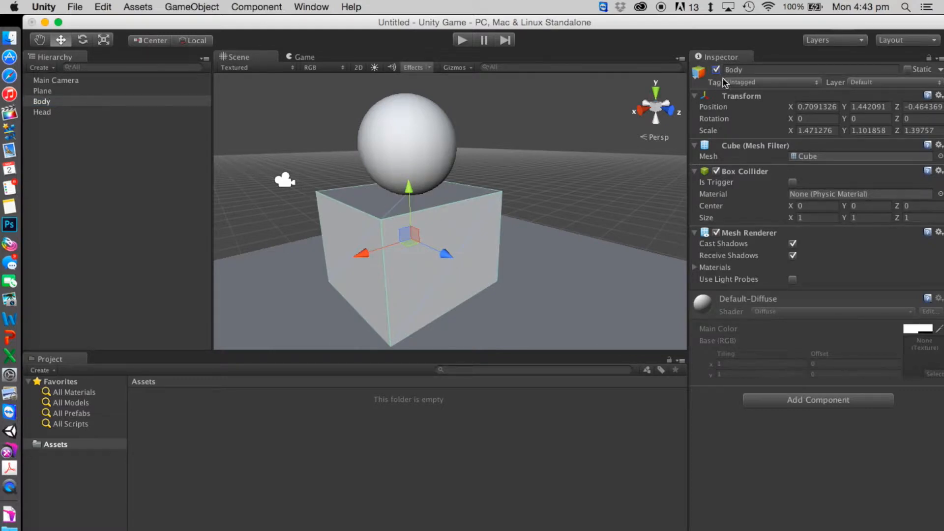
Inspect the name, position and scale properties of the Body and compare them with those of the Head.
{"action": "left_click", "coordinate": [750, 69]}
{"action": "left_click", "coordinate": [775, 123]}
{"action": "left_click", "coordinate": [824, 106]}
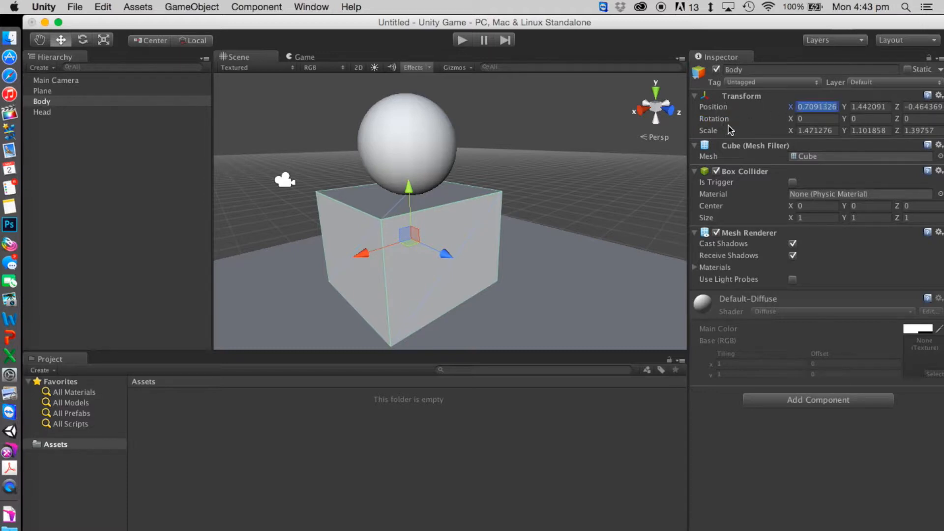
{"action": "left_click", "coordinate": [423, 136]}
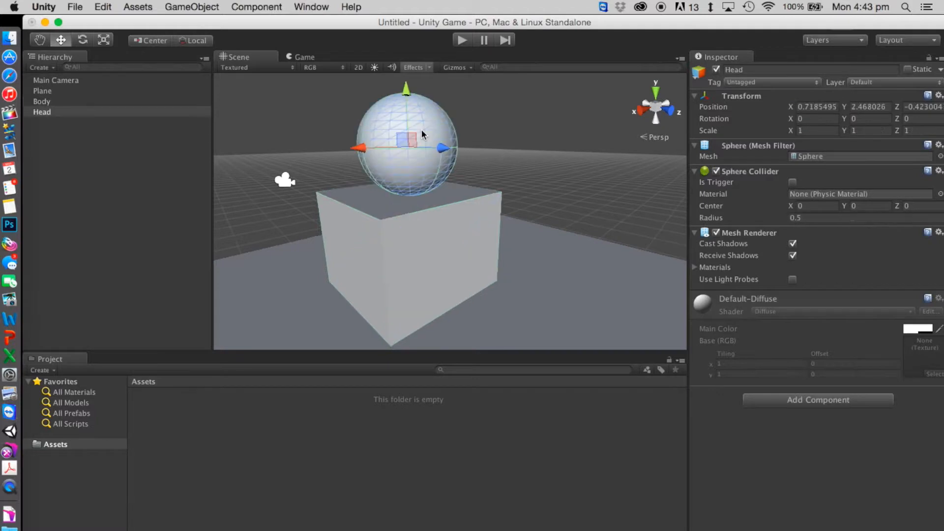
{"action": "left_click", "coordinate": [416, 255]}
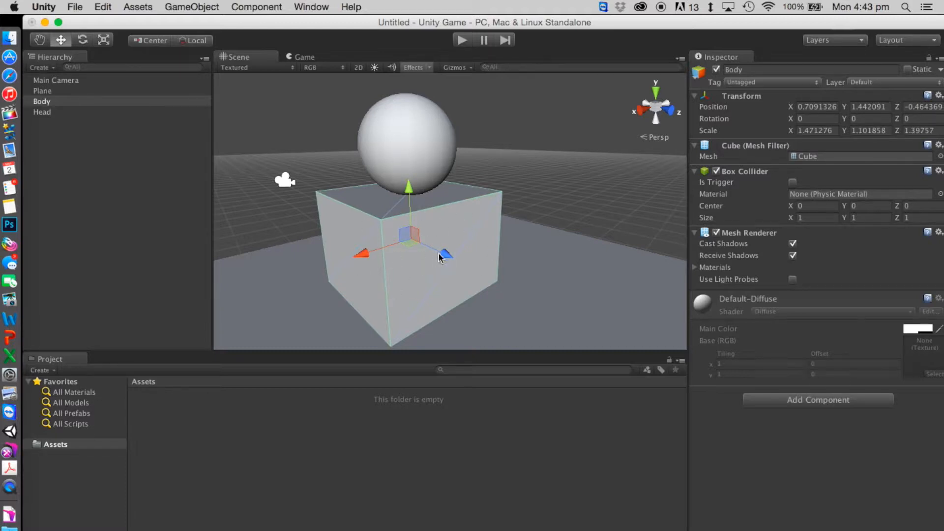
{"action": "left_click", "coordinate": [798, 131]}
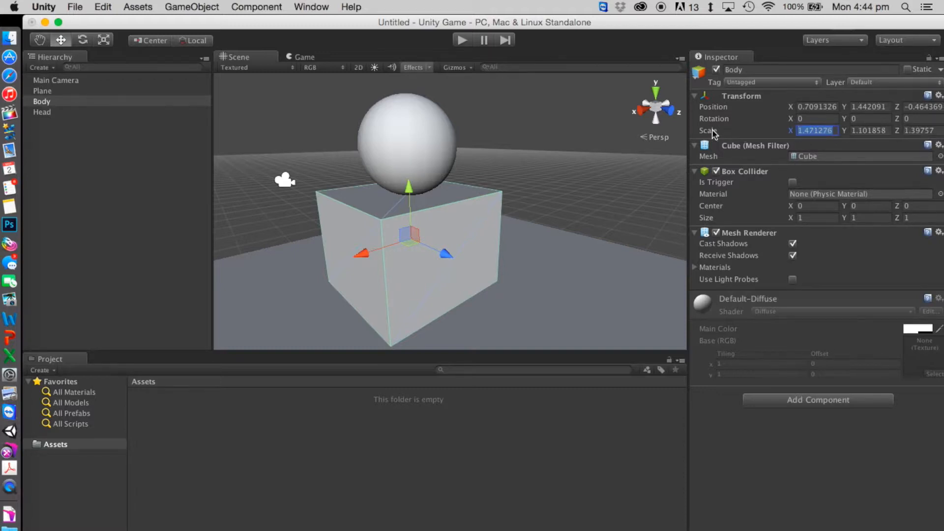
{"action": "left_click", "coordinate": [412, 132]}
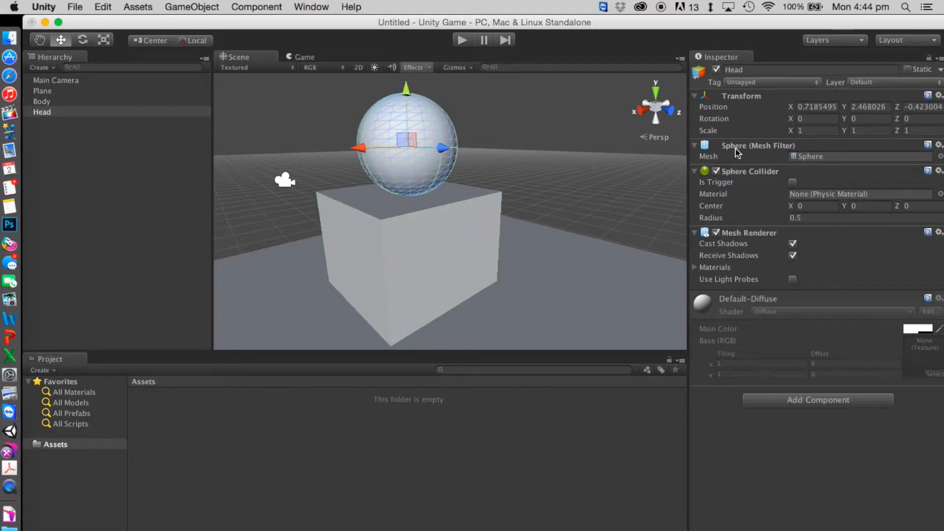
Set the Head's position to X 0, Y 0 and Z 0.
{"action": "left_click", "coordinate": [815, 107]}
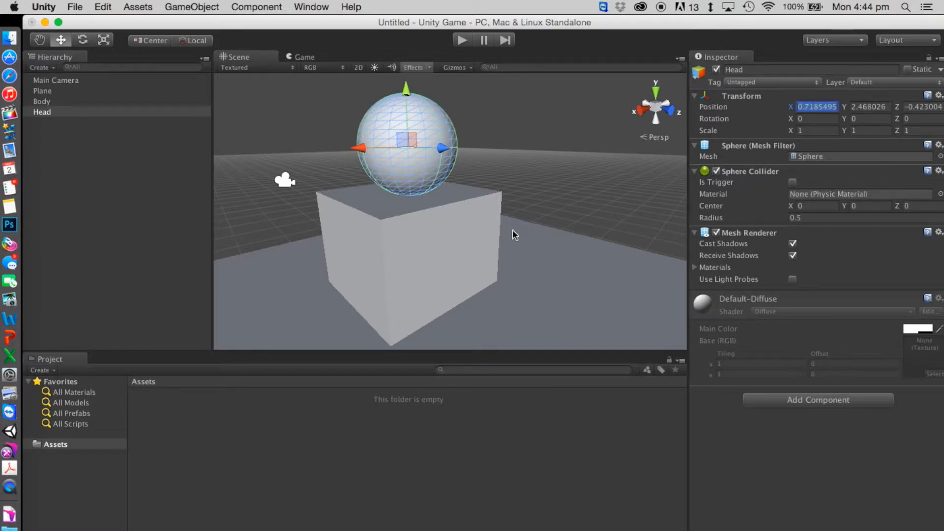
{"action": "scroll", "coordinate": [509, 226], "scroll_direction": "down", "scroll_amount": 10}
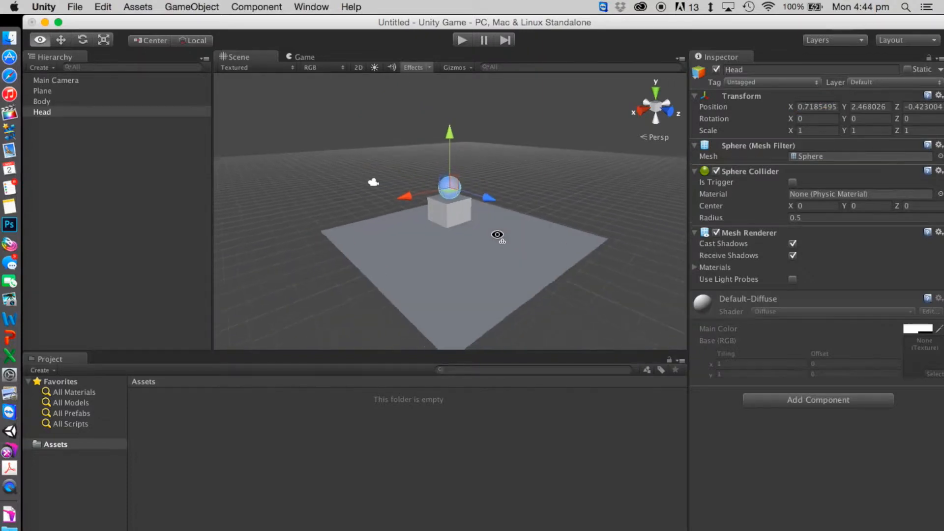
{"action": "left_click", "coordinate": [821, 107]}
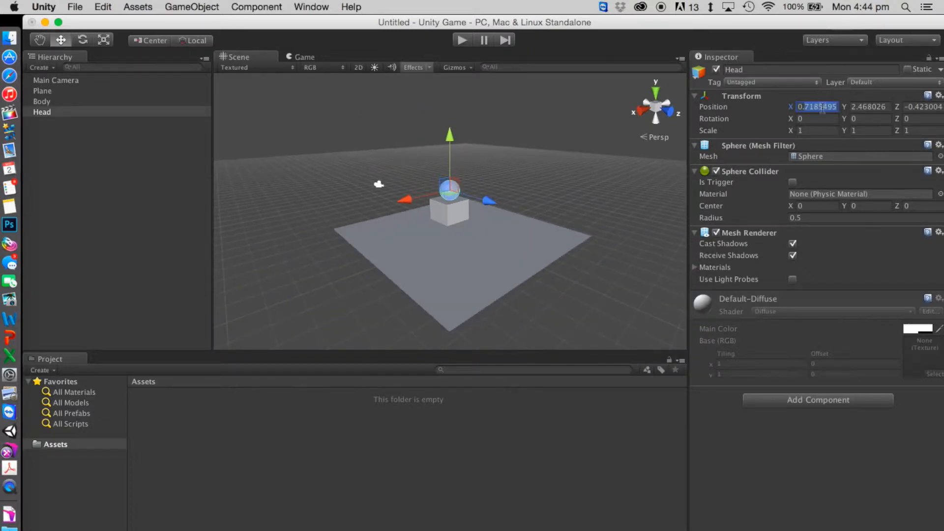
{"action": "key", "text": "BackSpace"}
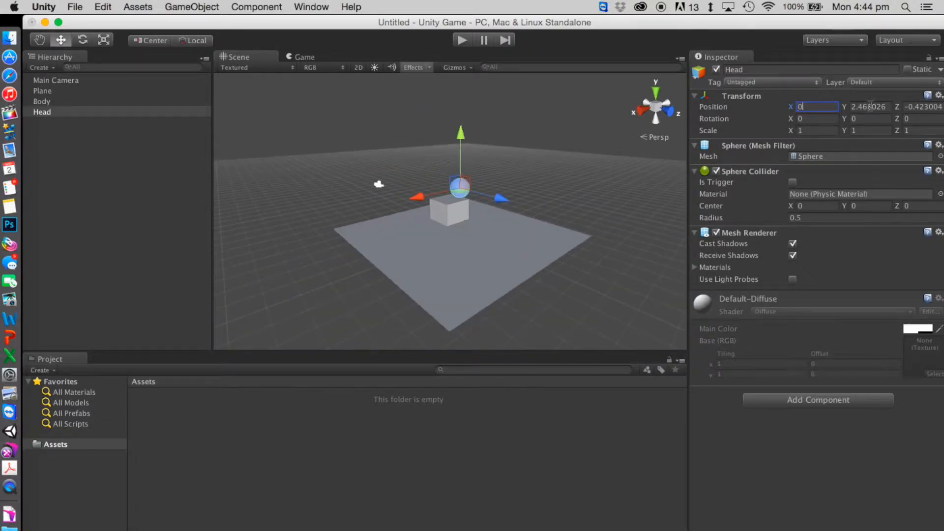
{"action": "left_click", "coordinate": [874, 108]}
{"action": "type", "text": "0"}
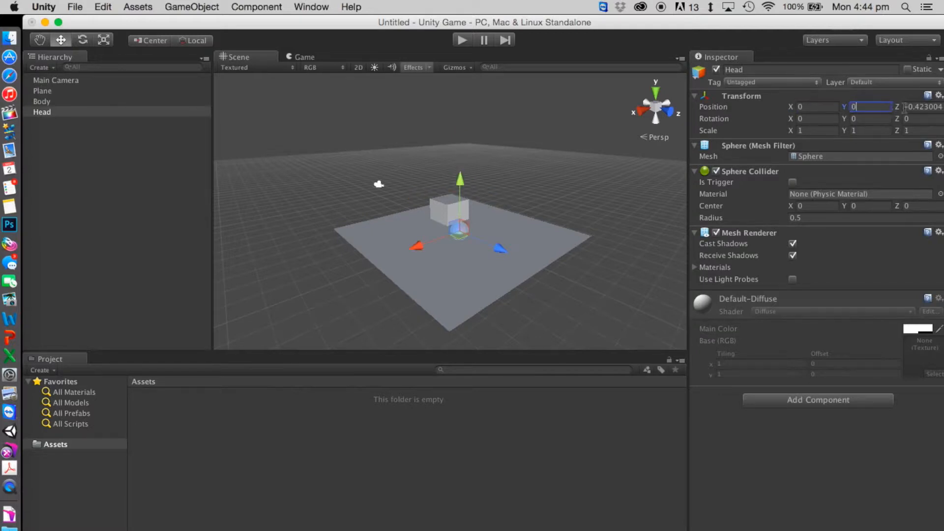
{"action": "left_click", "coordinate": [932, 107]}
{"action": "type", "text": "0"}
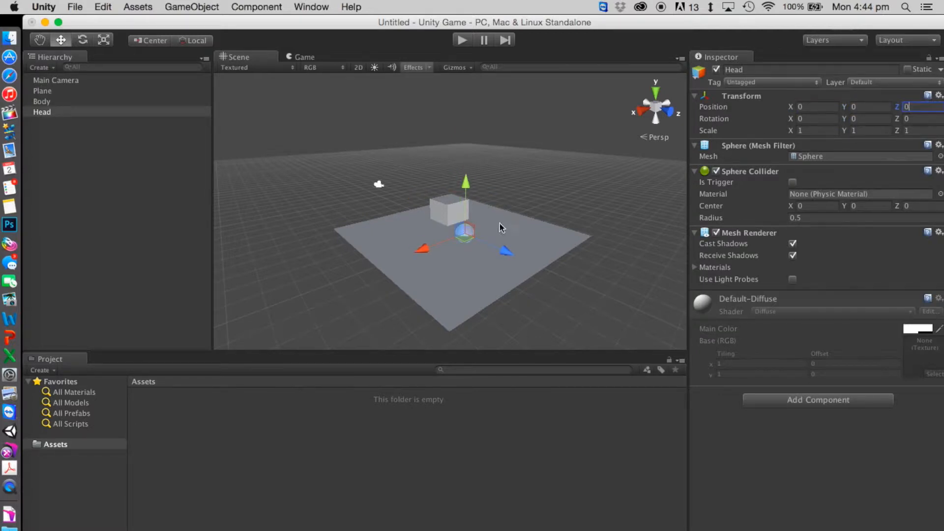
Set the Body's position to X 0, Y 0 and Z 0.
{"action": "left_click", "coordinate": [454, 216]}
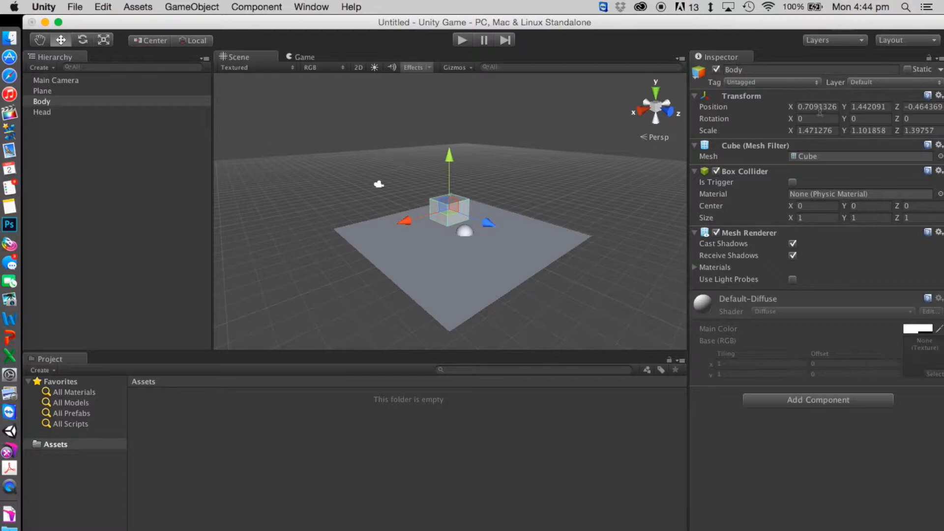
{"action": "left_click", "coordinate": [836, 107]}
{"action": "type", "text": "0"}
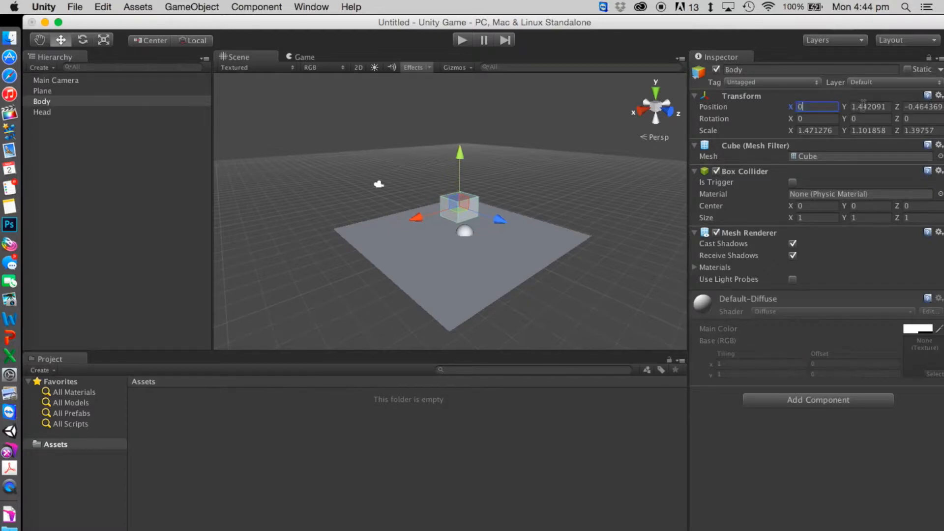
{"action": "left_click", "coordinate": [864, 107]}
{"action": "type", "text": "0"}
{"action": "key", "text": "Return"}
{"action": "left_click", "coordinate": [917, 108]}
{"action": "type", "text": "0"}
{"action": "key", "text": "Return"}
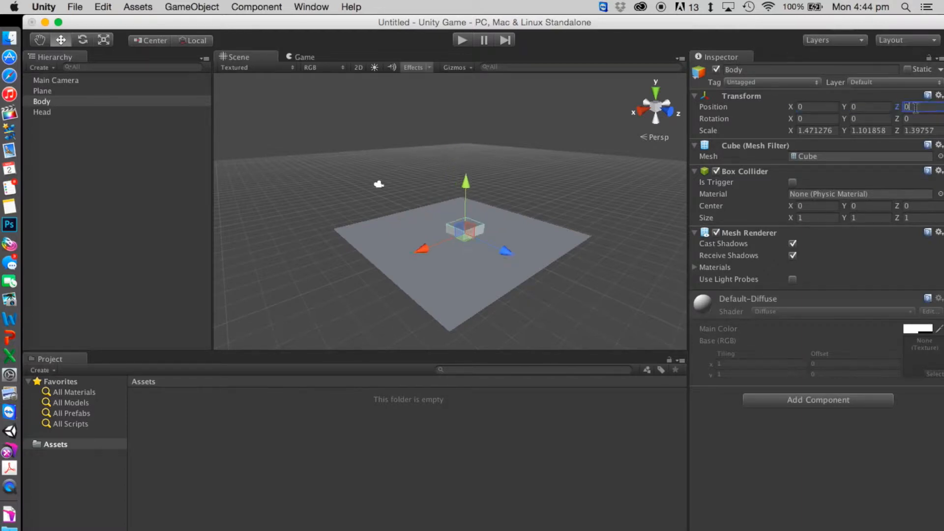
Raise the Body to about Y 0.93 and the Head to about Y 1.98, stacking them above the Plane.
{"action": "left_click", "coordinate": [82, 152]}
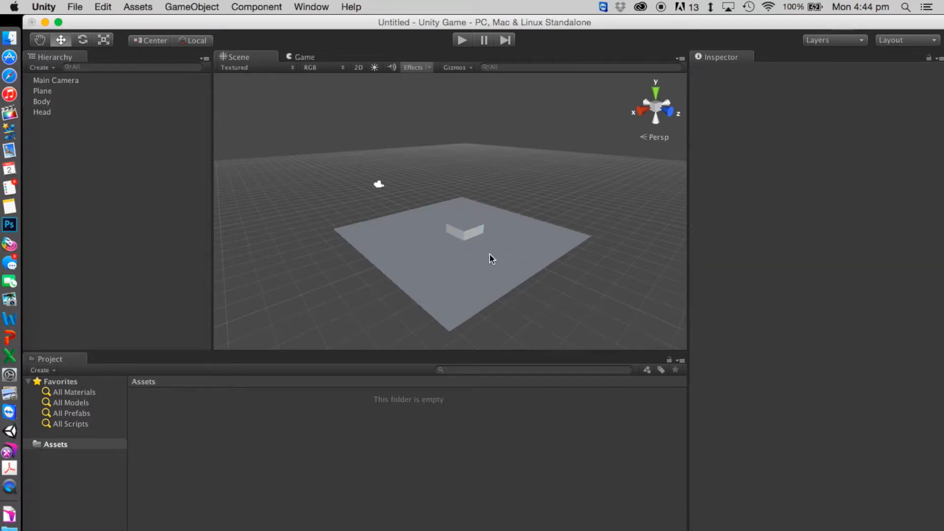
{"action": "left_click", "coordinate": [465, 233]}
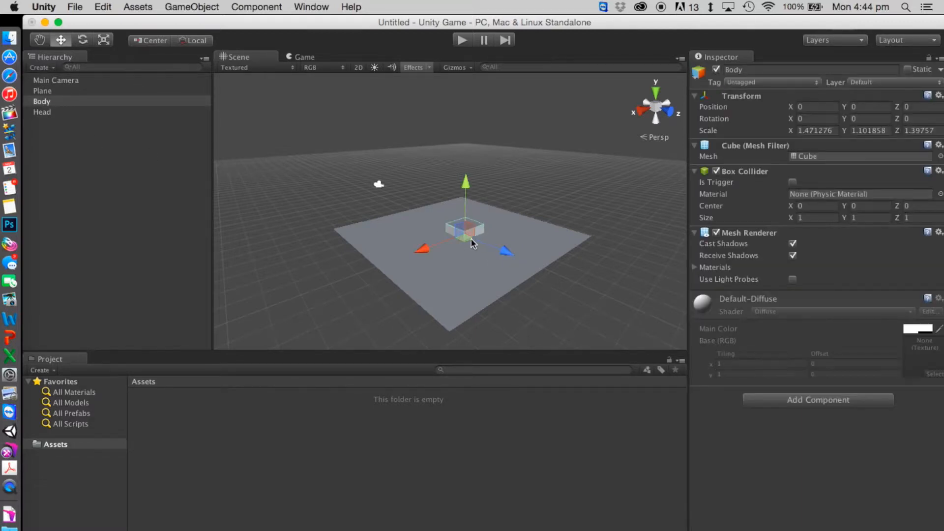
{"action": "left_click", "coordinate": [54, 121]}
{"action": "left_click", "coordinate": [65, 113]}
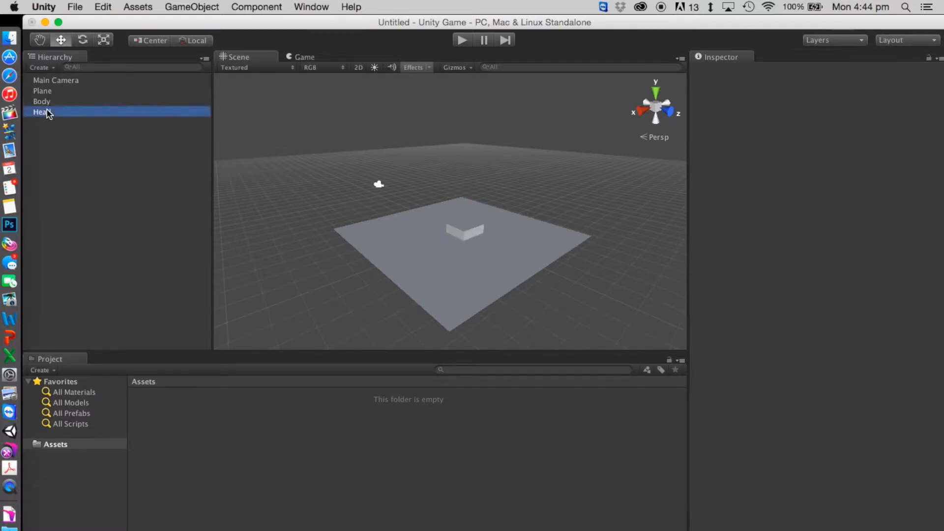
{"action": "left_click_drag", "start_coordinate": [466, 187], "coordinate": [464, 164]}
{"action": "left_click", "coordinate": [474, 233]}
{"action": "left_click", "coordinate": [412, 224]}
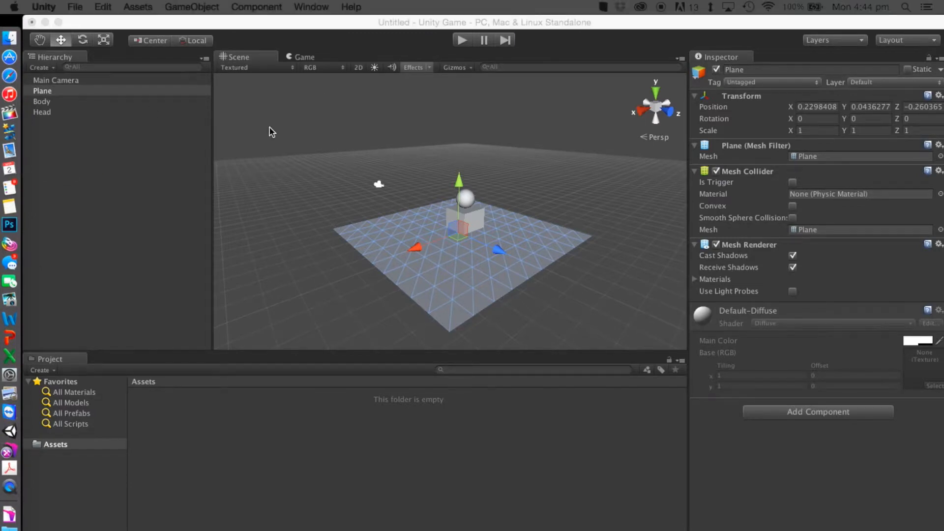
{"action": "left_click", "coordinate": [511, 173]}
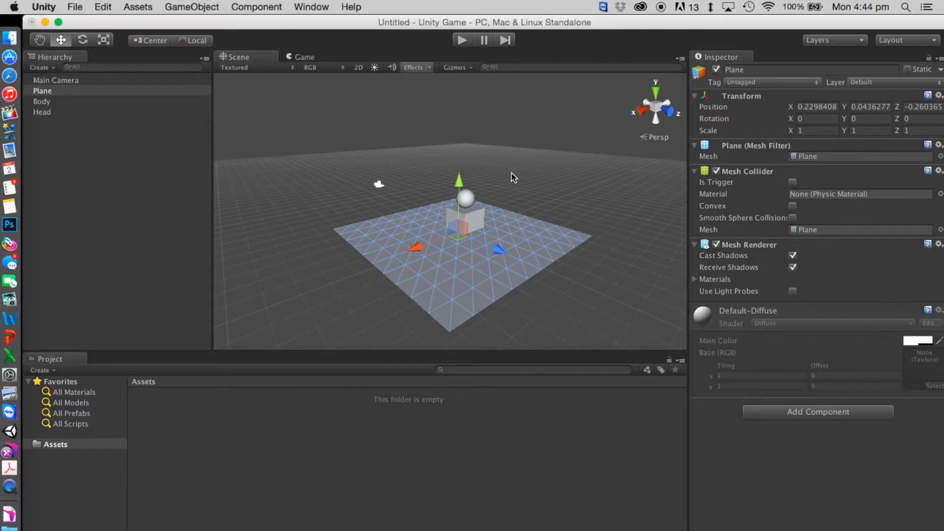
Move the Main Camera to about X -0.39, Y 2.33, Z -4.71, and test its view with a short play-mode run.
{"action": "left_click", "coordinate": [379, 187]}
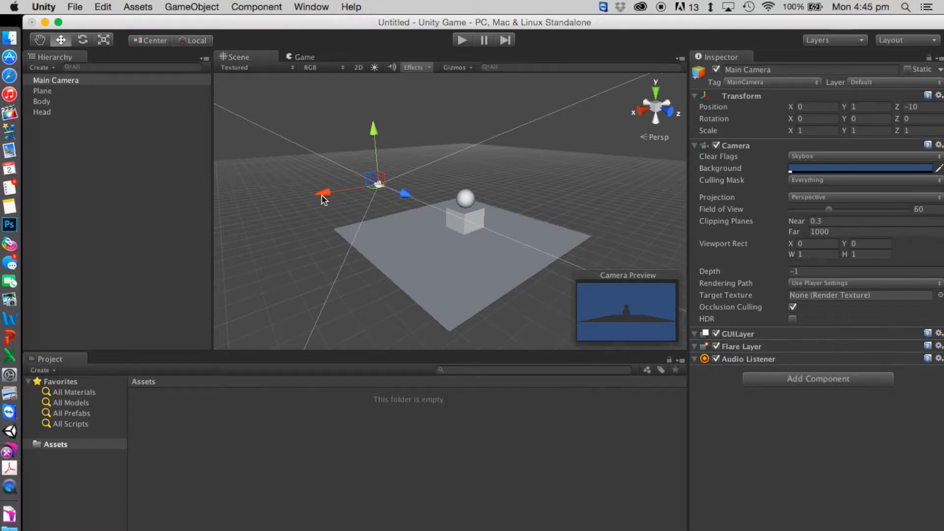
{"action": "mouse_move", "coordinate": [323, 198]}
{"action": "left_mouse_down"}
{"action": "mouse_move", "coordinate": [292, 199]}
{"action": "mouse_move", "coordinate": [313, 199]}
{"action": "left_mouse_up"}
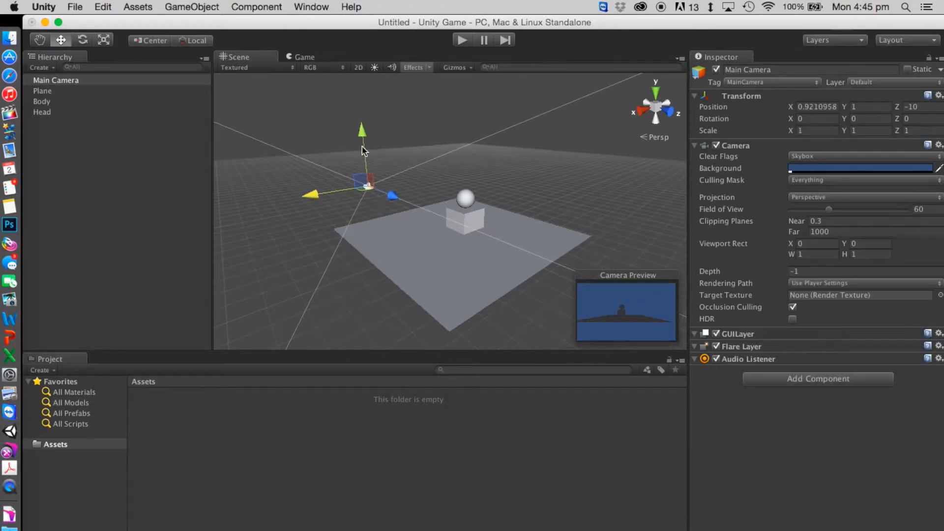
{"action": "left_click_drag", "start_coordinate": [362, 146], "coordinate": [330, 177]}
{"action": "left_click_drag", "start_coordinate": [416, 183], "coordinate": [622, 156]}
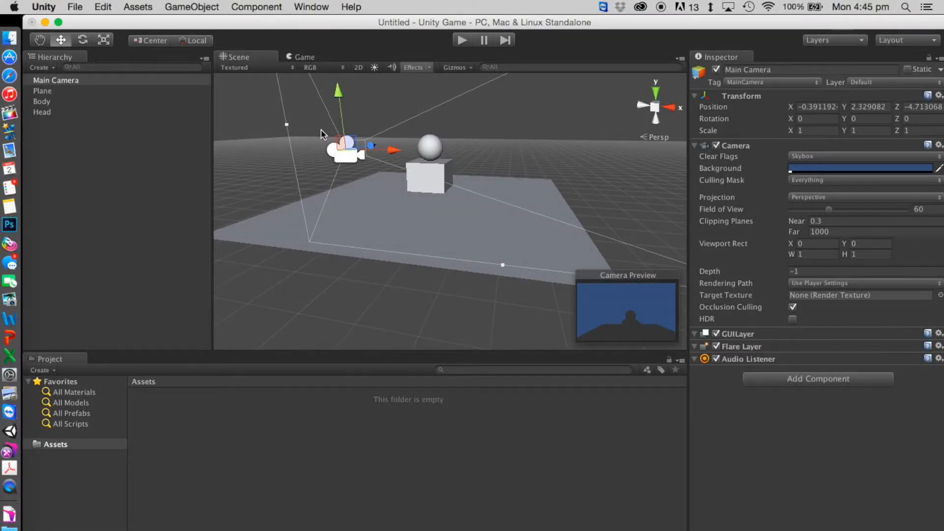
{"action": "left_click", "coordinate": [462, 40]}
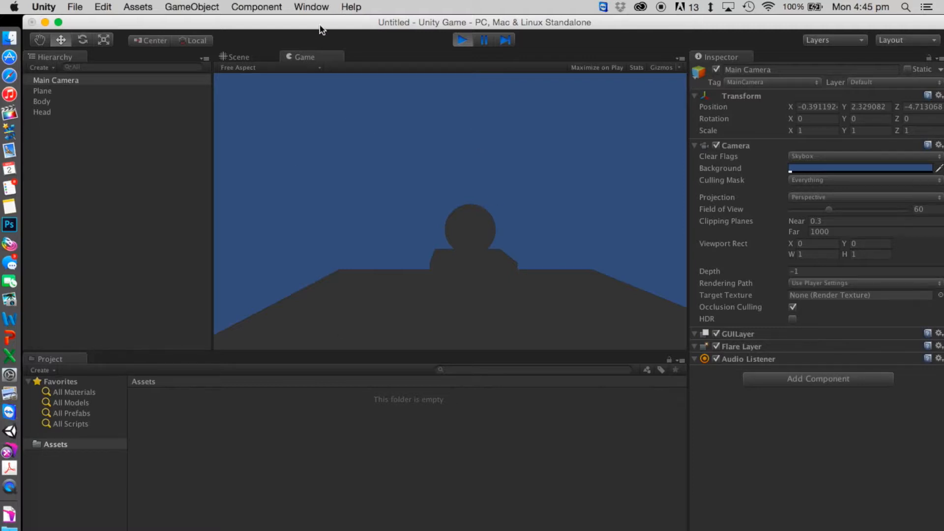
{"action": "left_click", "coordinate": [462, 40]}
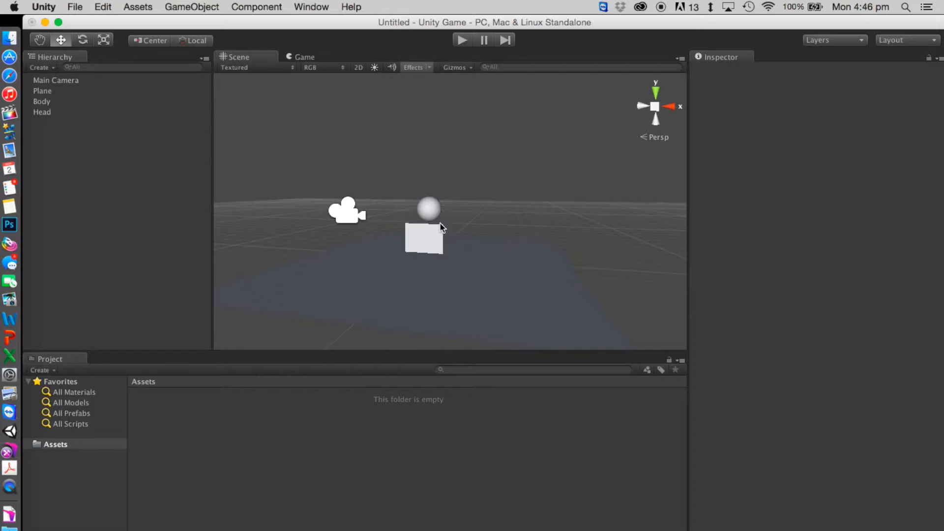
Examine the Body and Head up close, selecting each one separately in the scene.
{"action": "left_click_drag", "start_coordinate": [444, 219], "coordinate": [445, 218], "text": "alt"}
{"action": "key", "text": "w"}
{"action": "right_click_drag", "start_coordinate": [445, 218], "coordinate": [474, 233]}
{"action": "key", "text": "a"}
{"action": "key", "text": "d"}
{"action": "key", "text": "s"}
{"action": "left_click", "coordinate": [460, 231]}
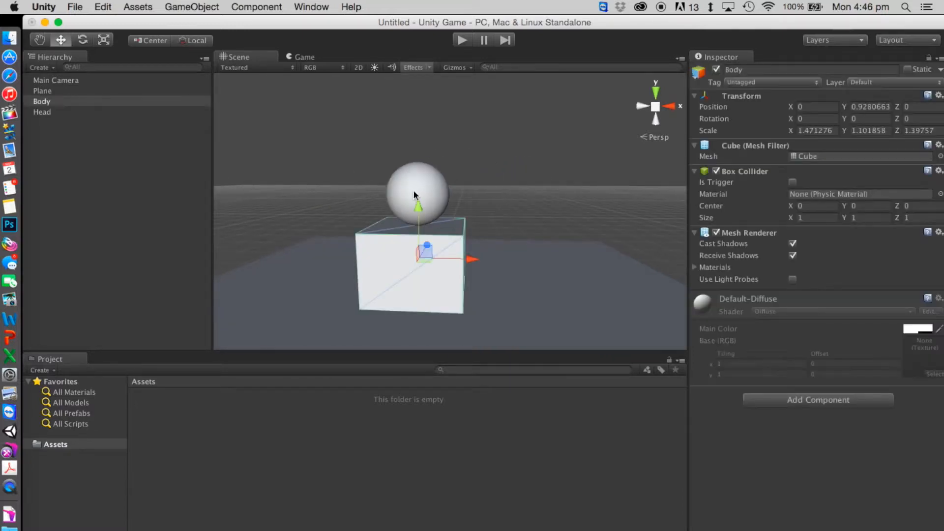
{"action": "left_click", "coordinate": [436, 182]}
{"action": "left_click", "coordinate": [421, 267]}
Make the Body a child of the Head in the scene hierarchy and clear the selection.
{"action": "left_click", "coordinate": [49, 113]}
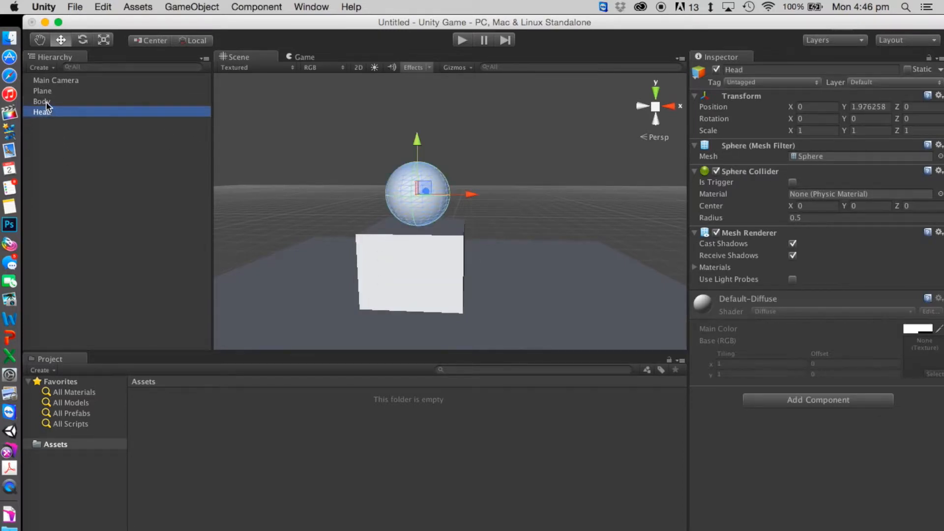
{"action": "left_click", "coordinate": [46, 101]}
{"action": "left_click_drag", "start_coordinate": [44, 107], "coordinate": [48, 113]}
{"action": "left_click", "coordinate": [73, 171]}
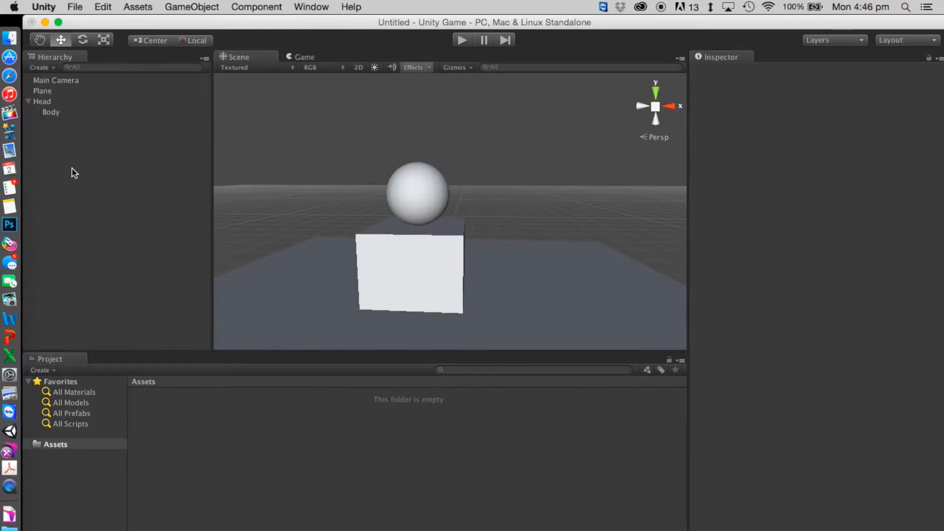
Collapse and expand the Head's child list and inspect the nested Body.
{"action": "left_click", "coordinate": [41, 103]}
{"action": "left_click", "coordinate": [29, 102]}
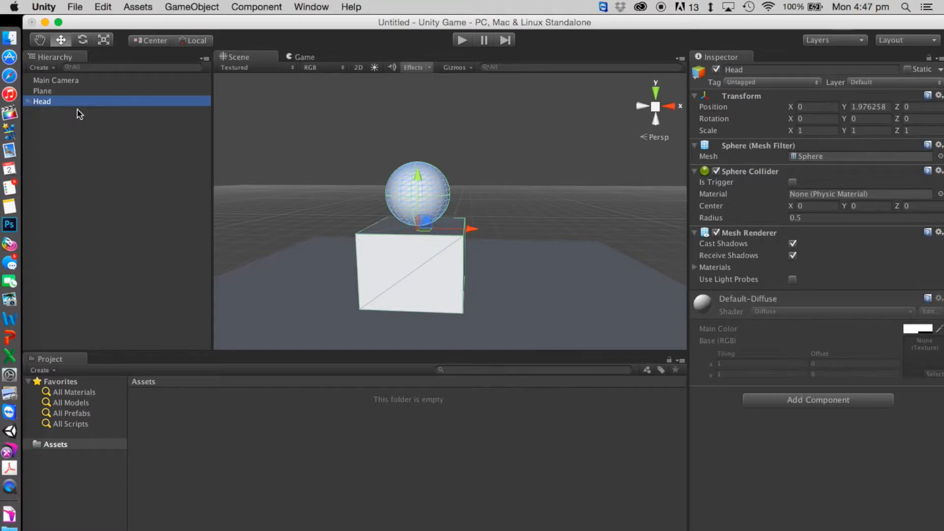
{"action": "left_click", "coordinate": [29, 102]}
{"action": "left_click", "coordinate": [60, 121]}
{"action": "key", "text": "Down"}
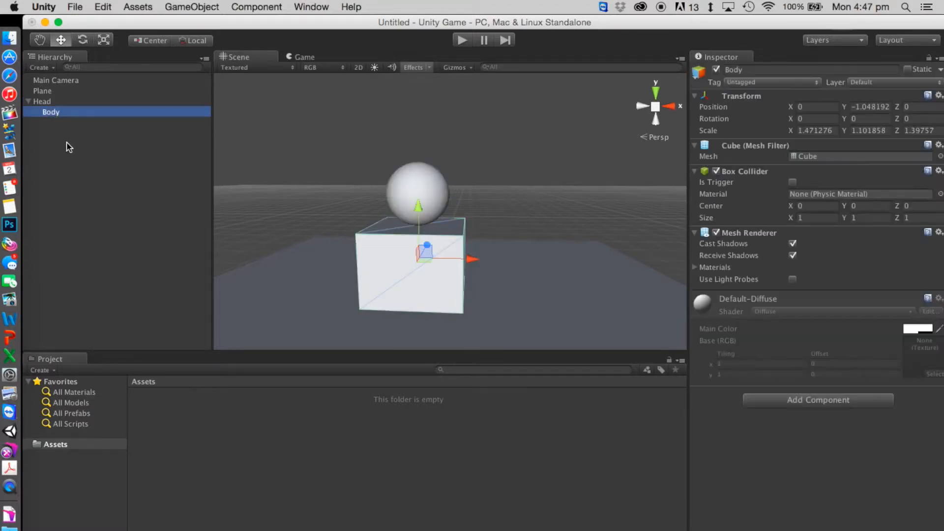
Detach the Body from the Head, parent it to the Head again, and collapse the Head's child list.
{"action": "left_click_drag", "start_coordinate": [53, 116], "coordinate": [81, 181]}
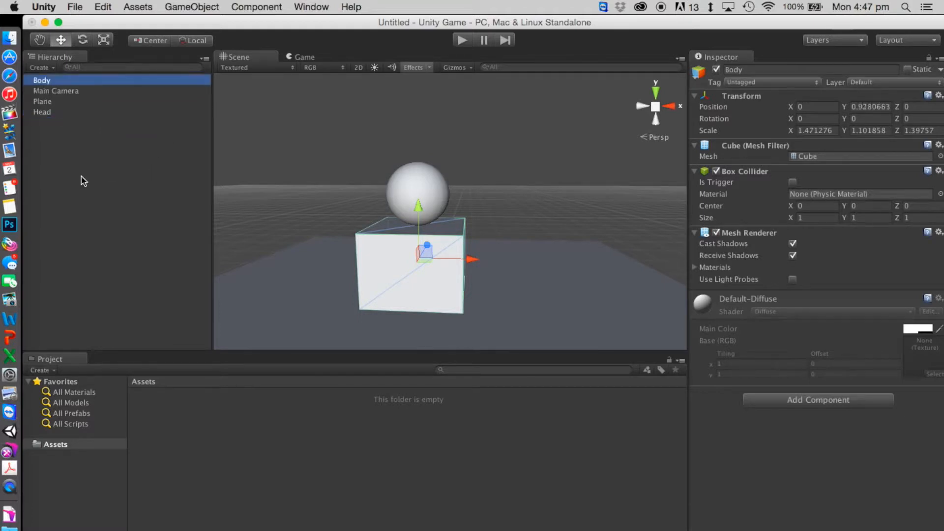
{"action": "left_click_drag", "start_coordinate": [47, 83], "coordinate": [49, 112]}
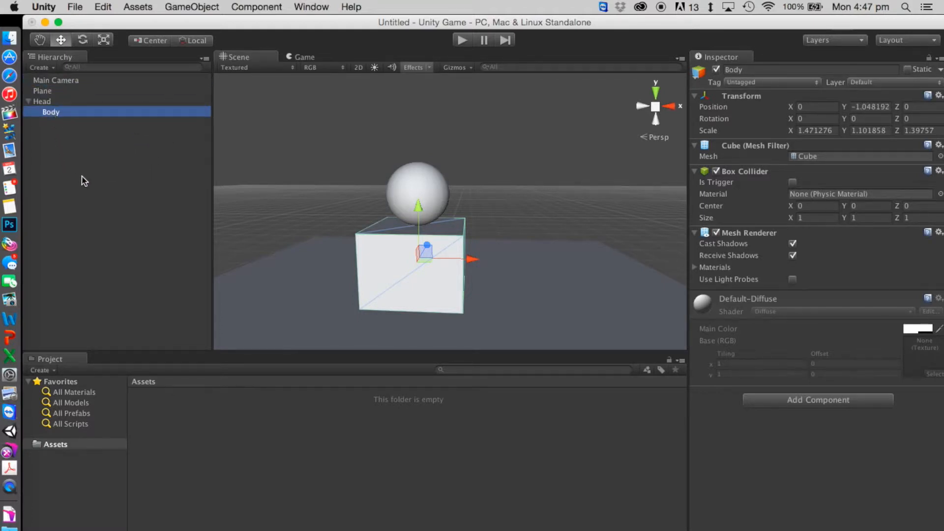
{"action": "left_click", "coordinate": [32, 102]}
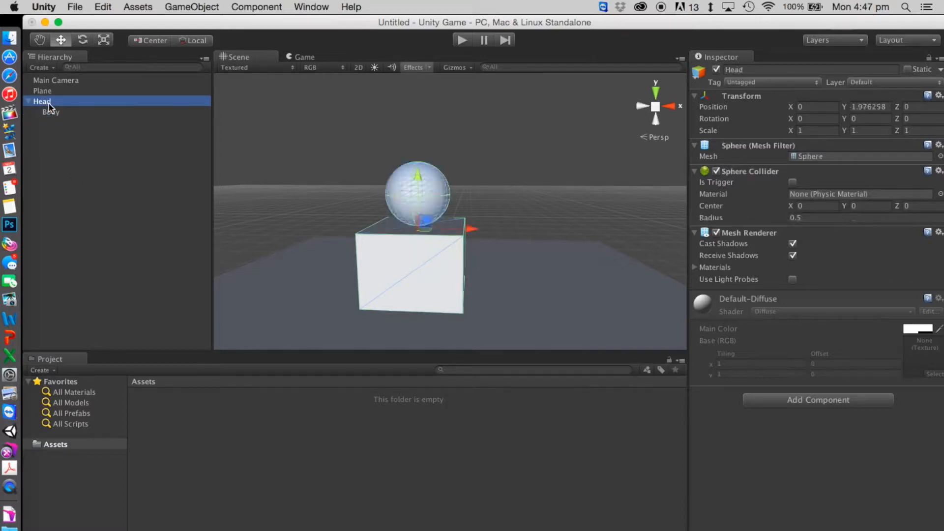
{"action": "left_click", "coordinate": [29, 102]}
{"action": "left_click", "coordinate": [83, 152]}
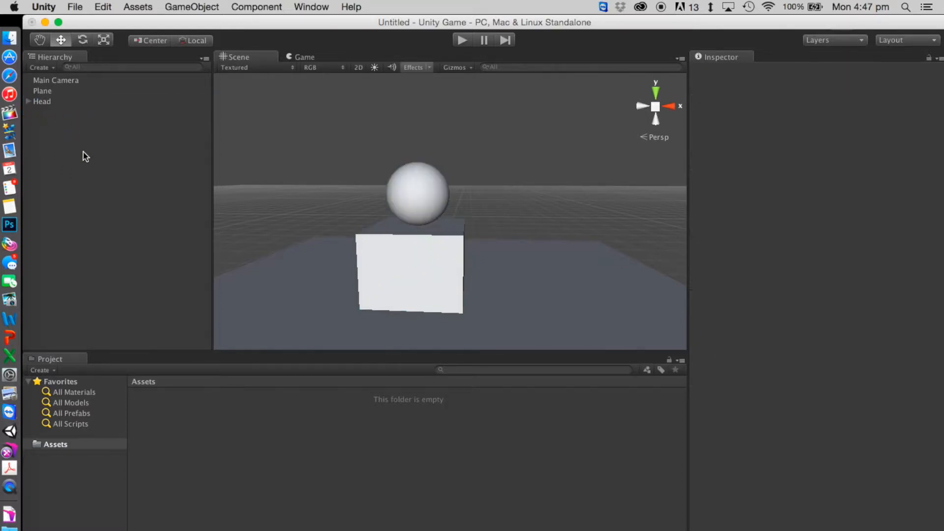
Move the Head together with its child Body to about X -0.24 and scale it uniformly to about 0.88.
{"action": "left_click", "coordinate": [54, 105]}
{"action": "mouse_move", "coordinate": [472, 231]}
{"action": "left_mouse_down"}
{"action": "mouse_move", "coordinate": [624, 230]}
{"action": "mouse_move", "coordinate": [464, 230]}
{"action": "left_mouse_up"}
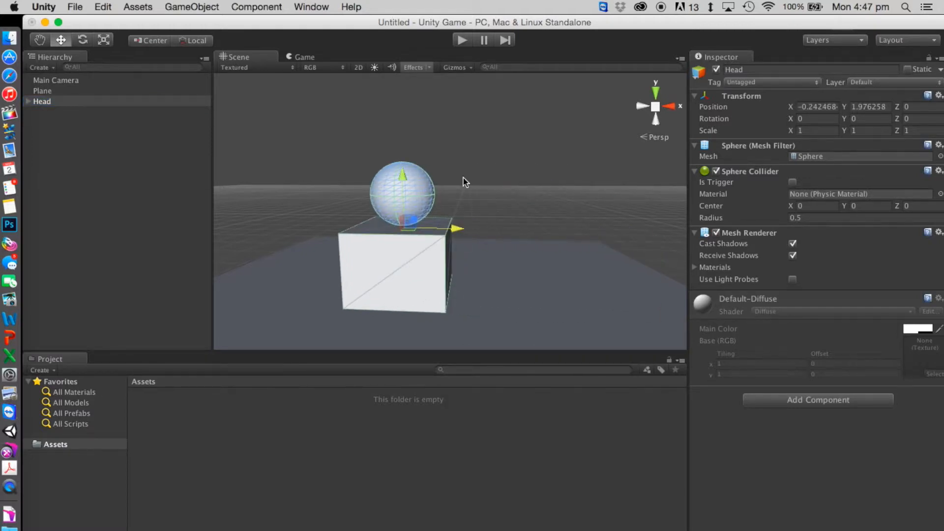
{"action": "left_click", "coordinate": [104, 40]}
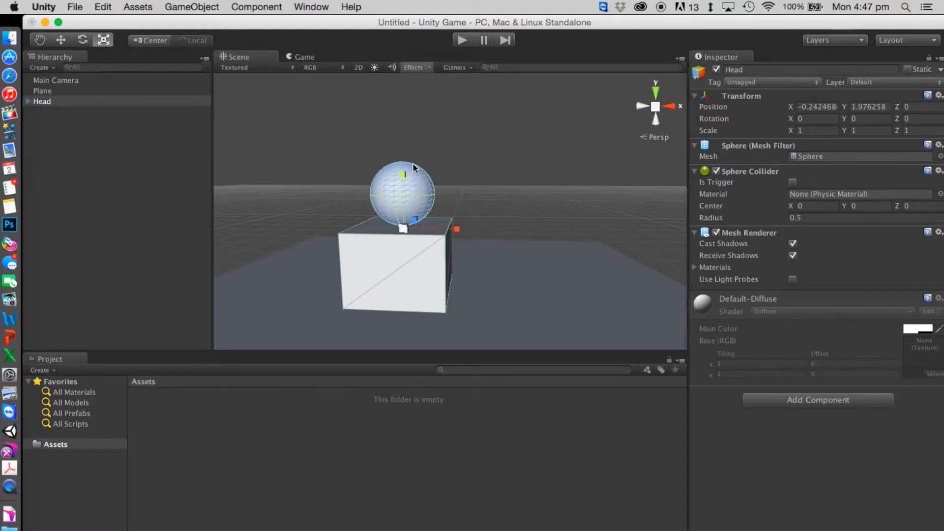
{"action": "mouse_move", "coordinate": [403, 228]}
{"action": "left_mouse_down"}
{"action": "mouse_move", "coordinate": [466, 173]}
{"action": "mouse_move", "coordinate": [379, 246]}
{"action": "mouse_move", "coordinate": [416, 232]}
{"action": "mouse_move", "coordinate": [400, 238]}
{"action": "left_mouse_up"}
Detach the Body from the Head to the top level of the hierarchy, and select each object separately to check it.
{"action": "left_click", "coordinate": [107, 177]}
{"action": "left_click", "coordinate": [37, 104]}
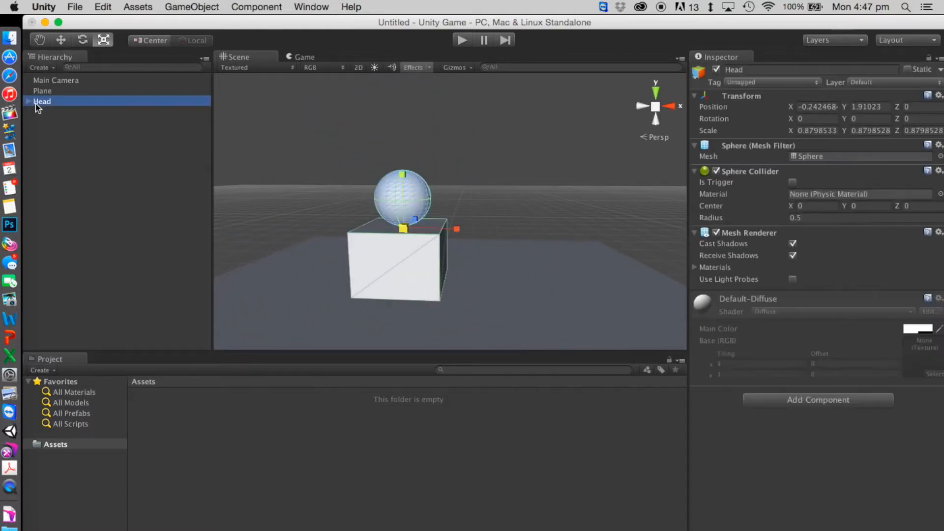
{"action": "left_click", "coordinate": [30, 102]}
{"action": "left_click", "coordinate": [70, 148]}
{"action": "left_click", "coordinate": [57, 113]}
{"action": "left_click_drag", "start_coordinate": [56, 113], "coordinate": [132, 215]}
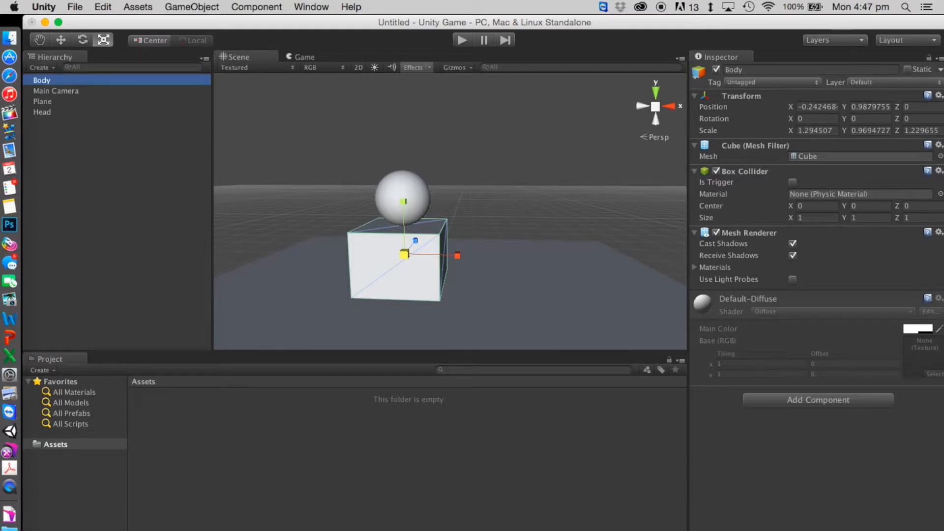
{"action": "left_click", "coordinate": [127, 265]}
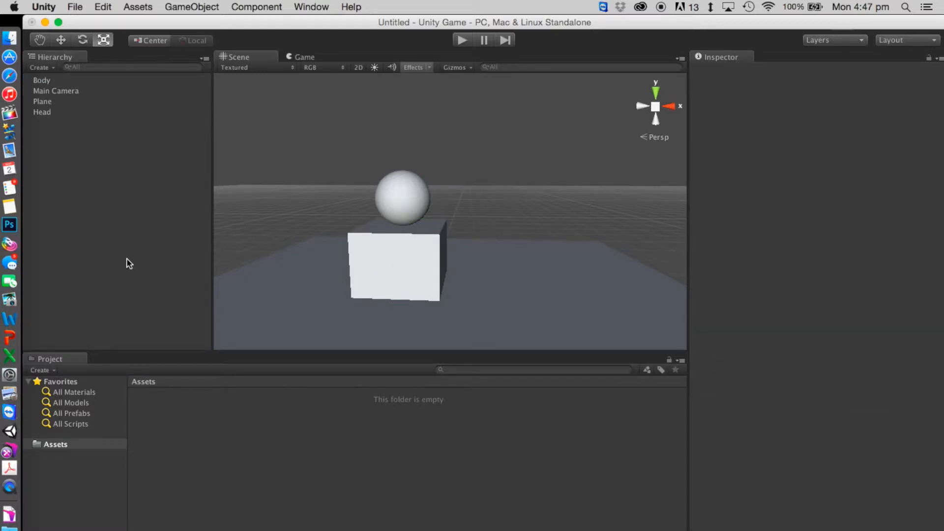
{"action": "left_click", "coordinate": [396, 270]}
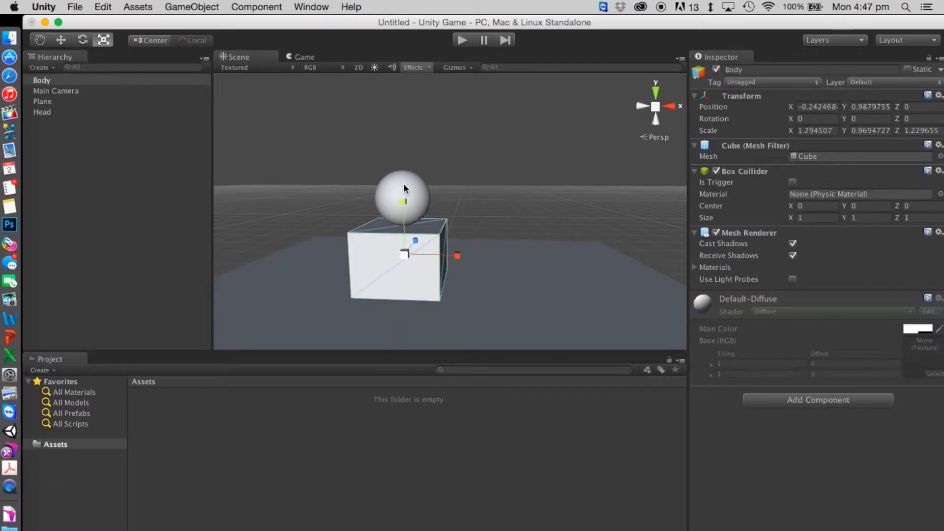
{"action": "left_click", "coordinate": [384, 187]}
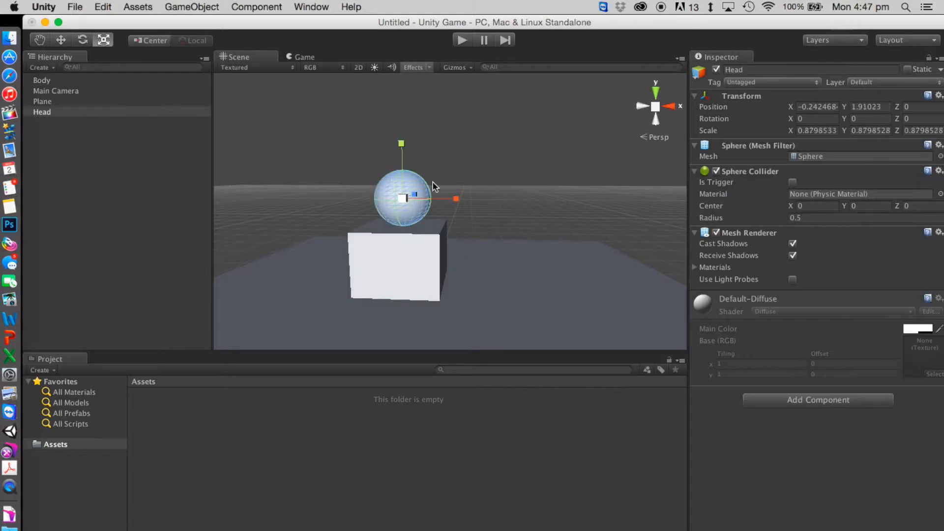
Create a folder named Colours inside the Assets folder and open it.
{"action": "left_click", "coordinate": [306, 455]}
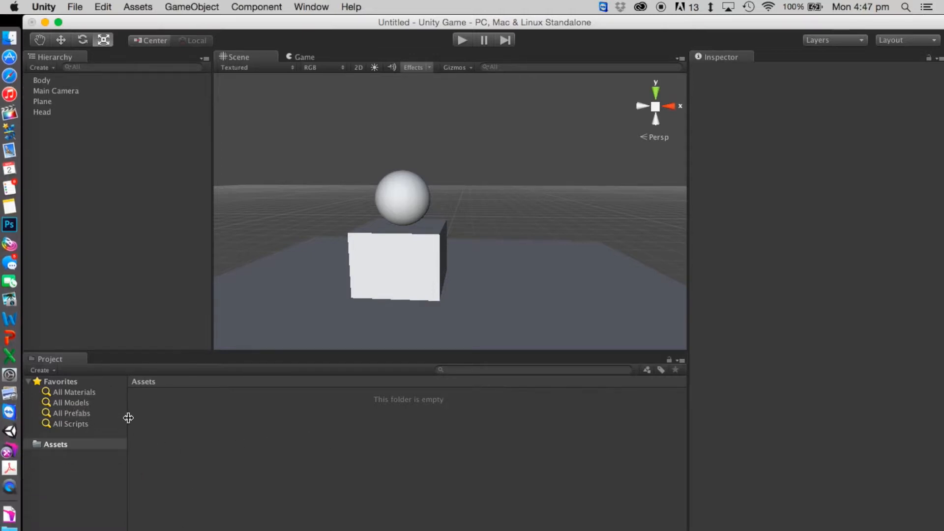
{"action": "left_click", "coordinate": [55, 447]}
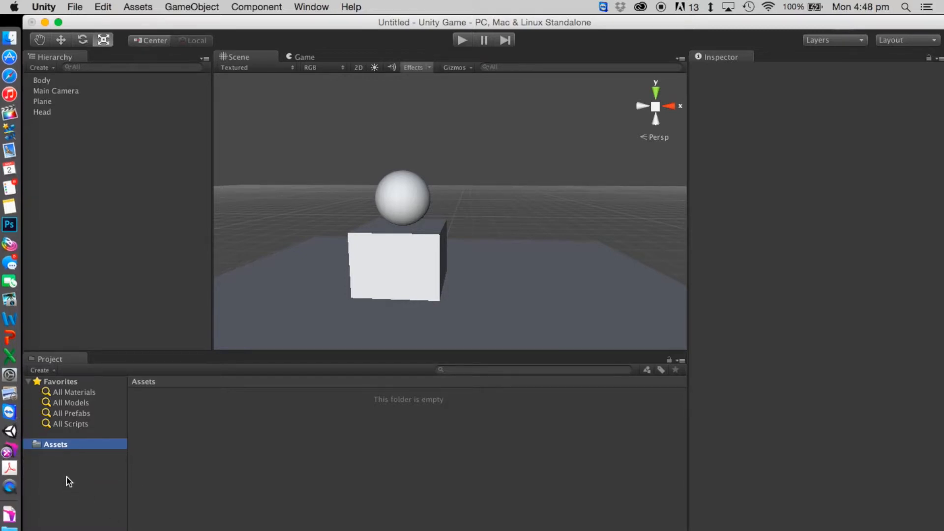
{"action": "left_click", "coordinate": [40, 371]}
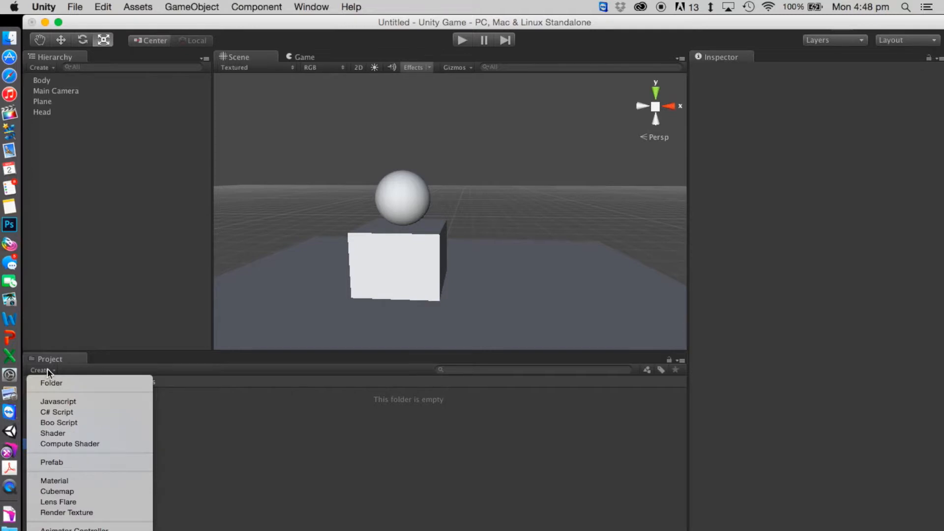
{"action": "left_click", "coordinate": [58, 383]}
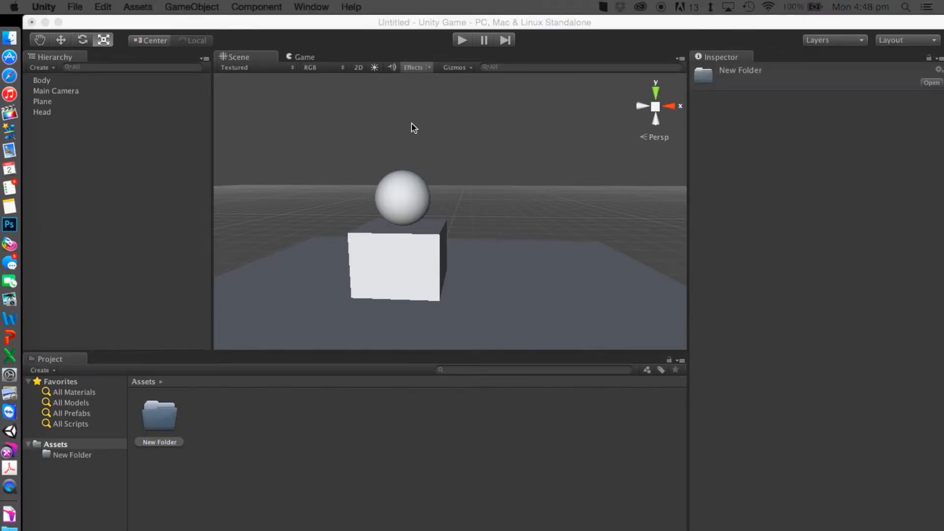
{"action": "left_click", "coordinate": [154, 444]}
{"action": "double_click", "coordinate": [154, 444]}
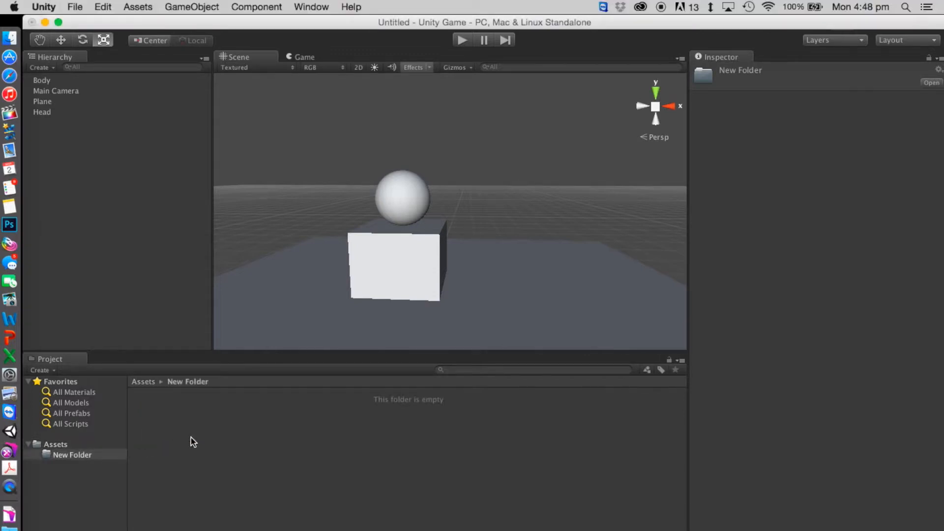
{"action": "key", "text": "Return"}
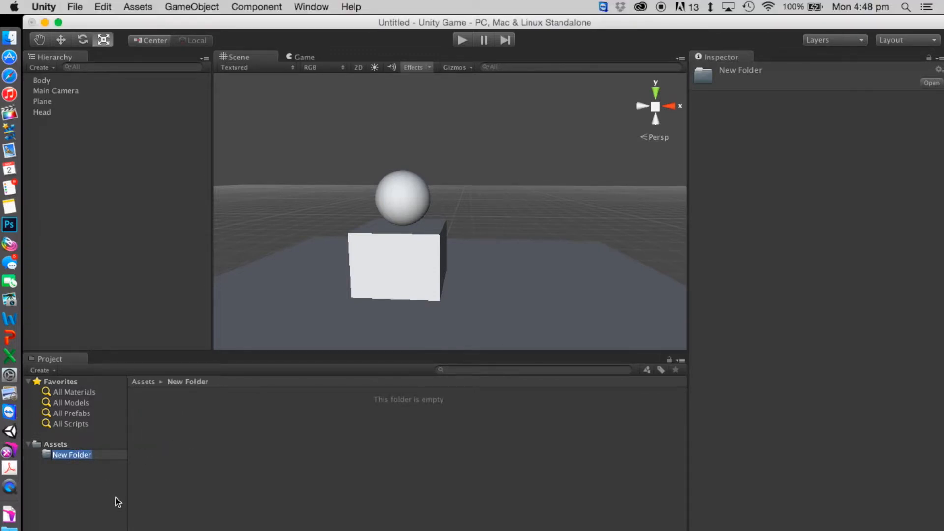
{"action": "type", "text": "Colours"}
{"action": "key", "text": "Return"}
{"action": "left_click", "coordinate": [229, 483]}
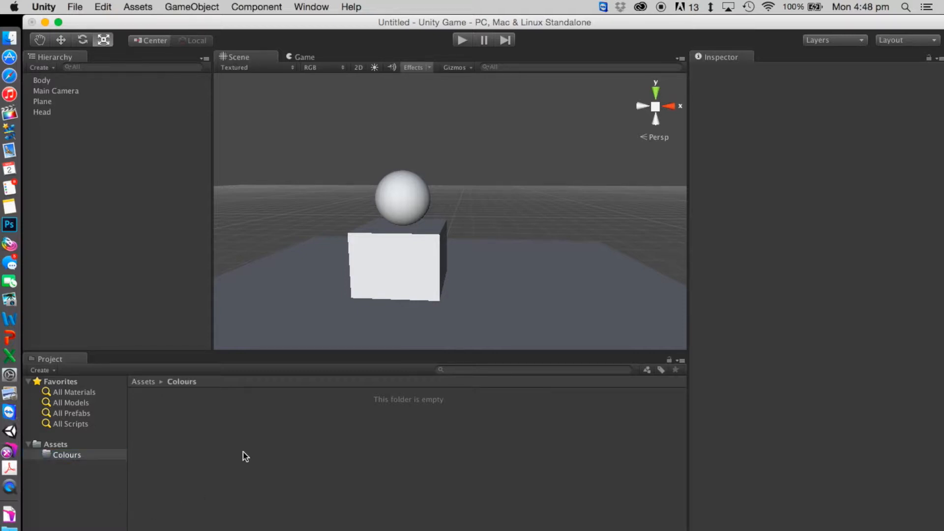
{"action": "right_click", "coordinate": [198, 430]}
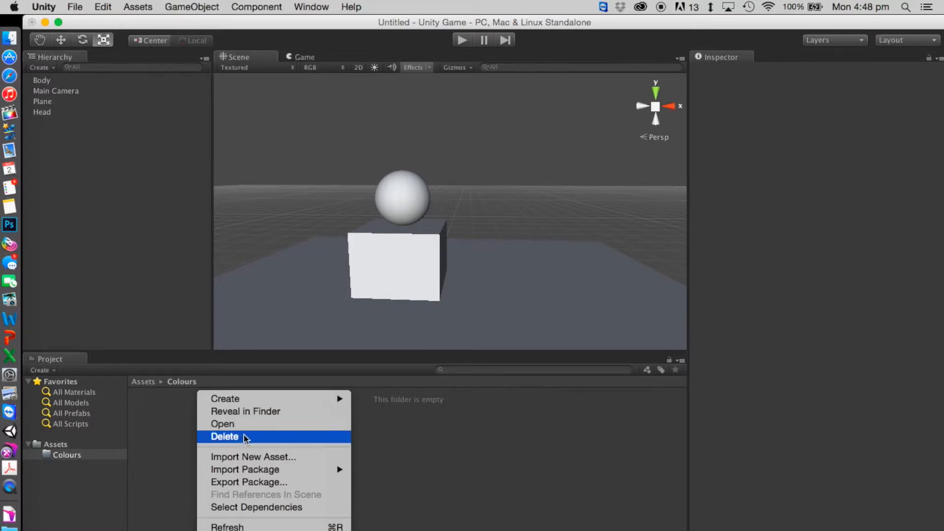
{"action": "mouse_move", "coordinate": [293, 400]}
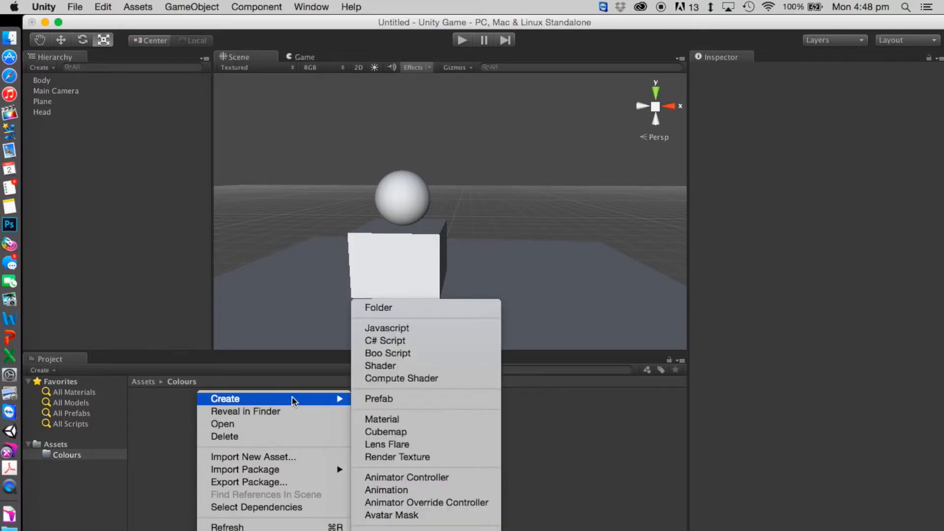
{"action": "left_click", "coordinate": [166, 413]}
{"action": "left_click", "coordinate": [44, 372]}
{"action": "left_click", "coordinate": [221, 445]}
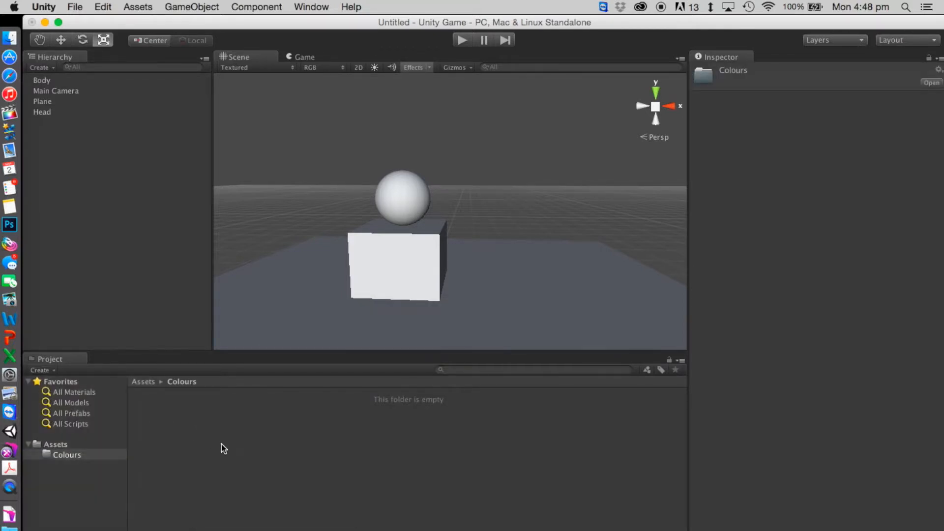
Create a material named Colour Red in the Colours folder.
{"action": "right_click", "coordinate": [241, 429]}
{"action": "mouse_move", "coordinate": [321, 403]}
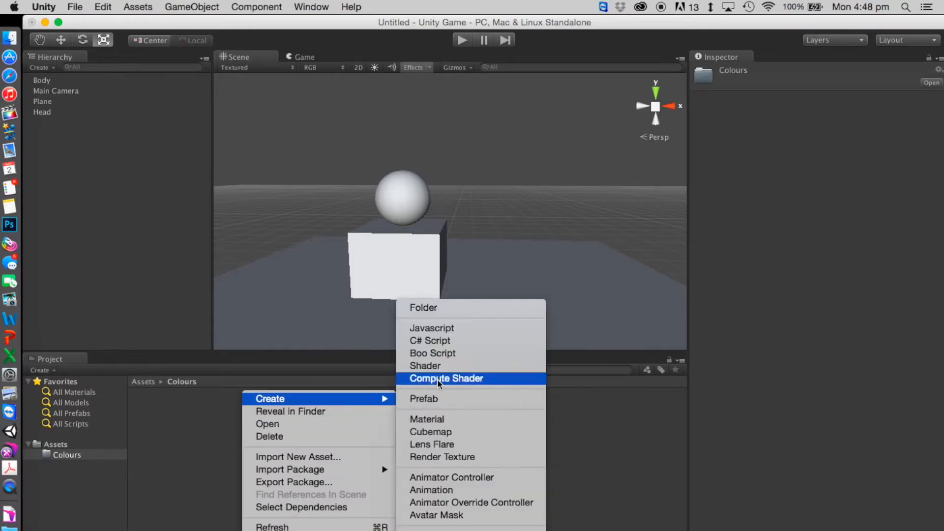
{"action": "left_click", "coordinate": [462, 420]}
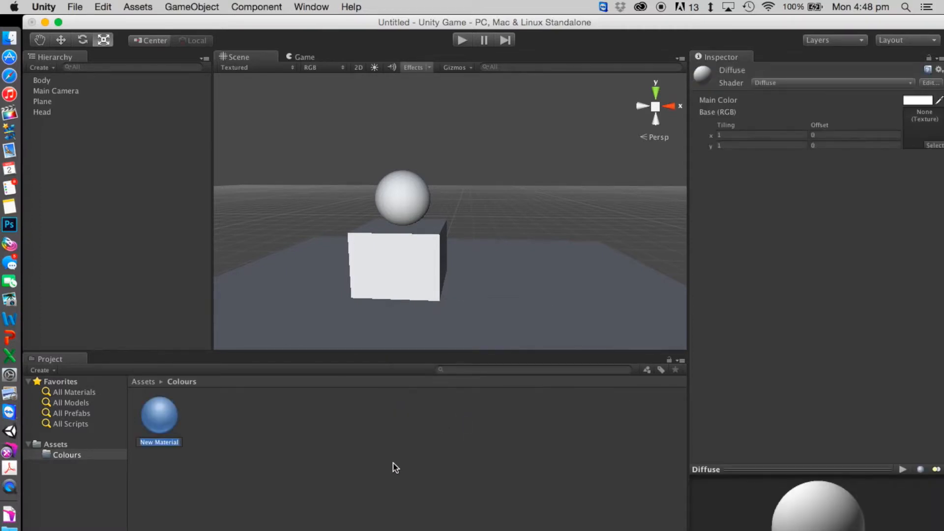
{"action": "type", "text": "Re"}
{"action": "type", "text": "lour Red"}
{"action": "key", "text": "Return"}
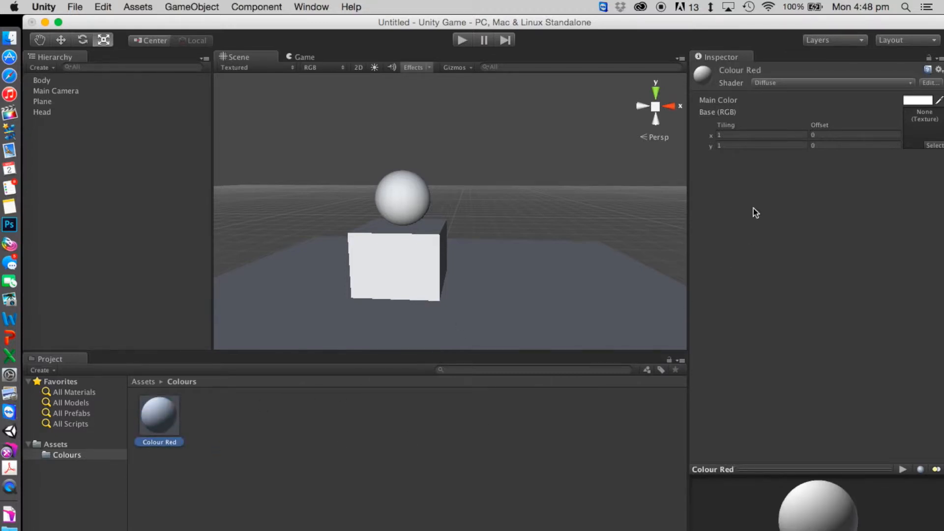
Set the main color of the Colour Red material to a fully saturated bright red, and deselect the material.
{"action": "left_click", "coordinate": [919, 100]}
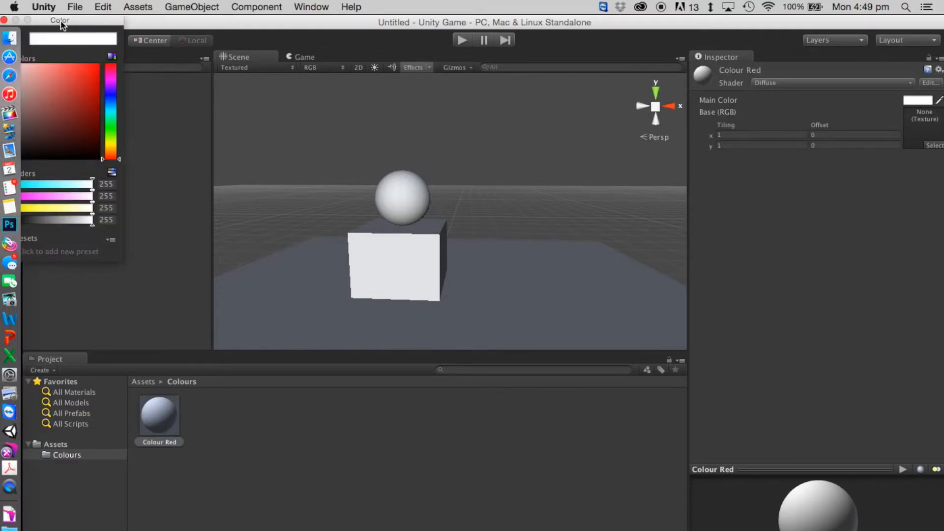
{"action": "left_click_drag", "start_coordinate": [61, 25], "coordinate": [572, 126]}
{"action": "left_click", "coordinate": [546, 211]}
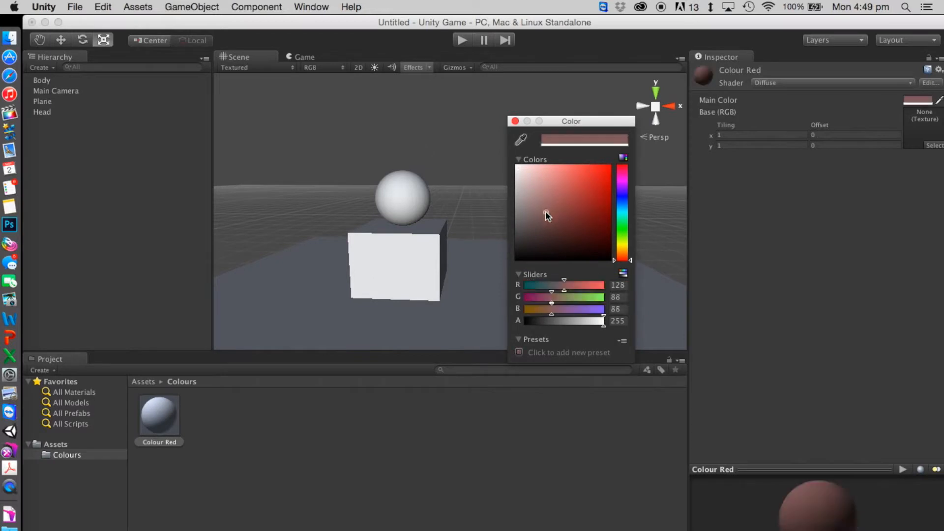
{"action": "left_click_drag", "start_coordinate": [546, 211], "coordinate": [609, 167]}
{"action": "left_click", "coordinate": [515, 121]}
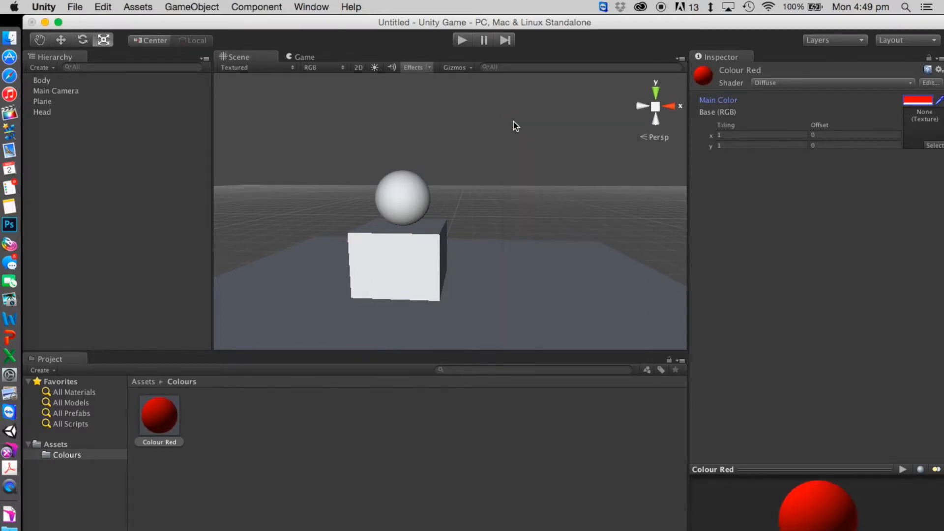
{"action": "left_click", "coordinate": [353, 516]}
Create a second material named Colour Blue in the Colours folder.
{"action": "right_click", "coordinate": [267, 446]}
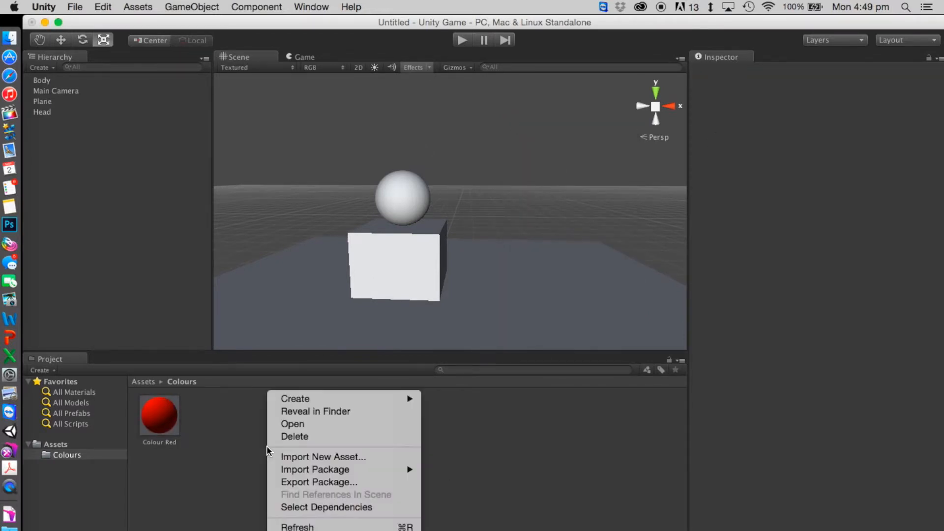
{"action": "mouse_move", "coordinate": [394, 399]}
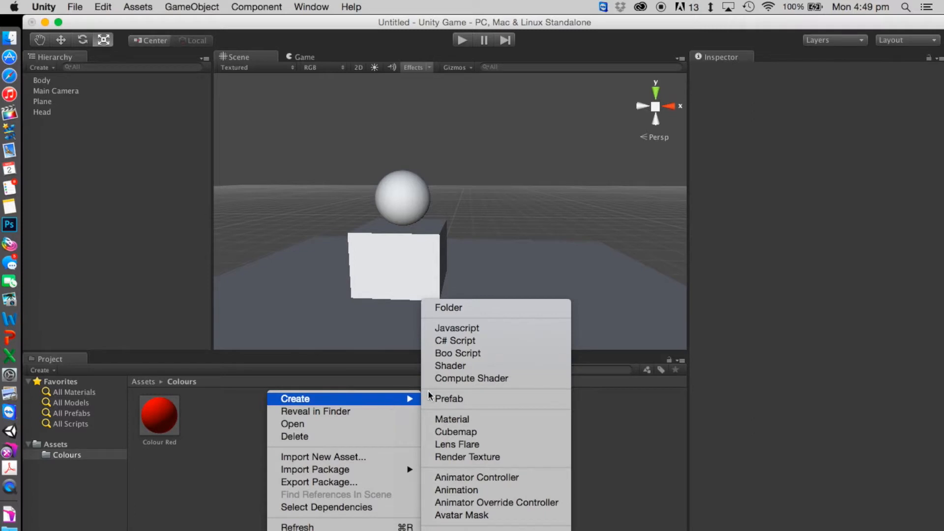
{"action": "left_click", "coordinate": [489, 419]}
{"action": "type", "text": "C"}
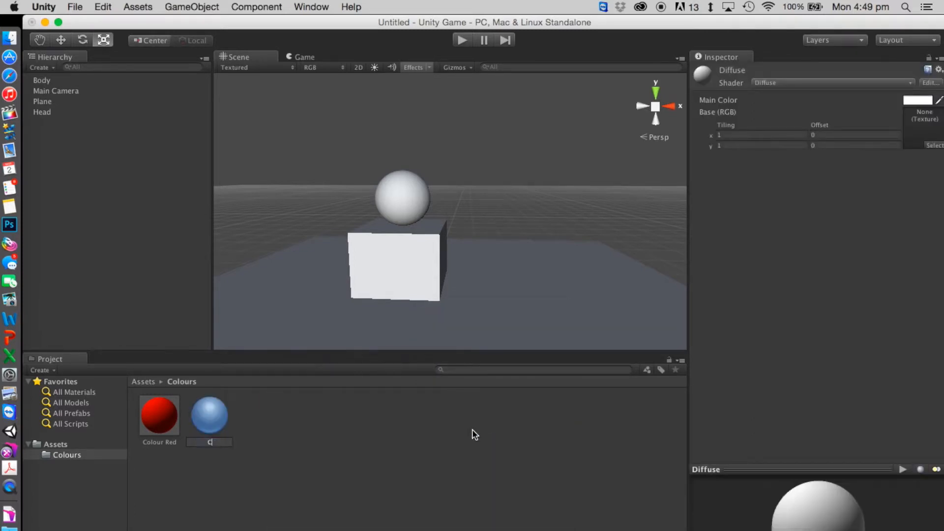
{"action": "type", "text": "olour Blue"}
{"action": "key", "text": "Return"}
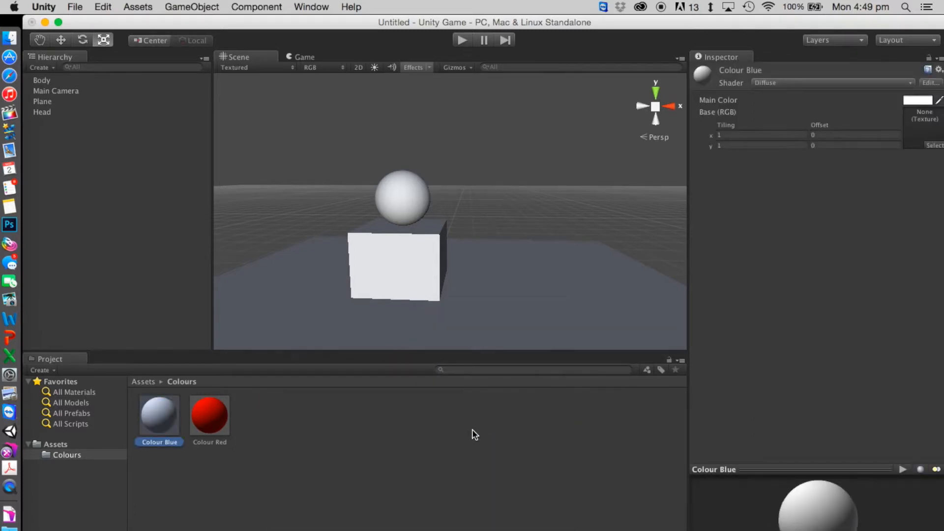
Set the main color of the Colour Blue material to bright blue, about R 19, G 0, B 255, and deselect the material.
{"action": "left_click", "coordinate": [914, 102]}
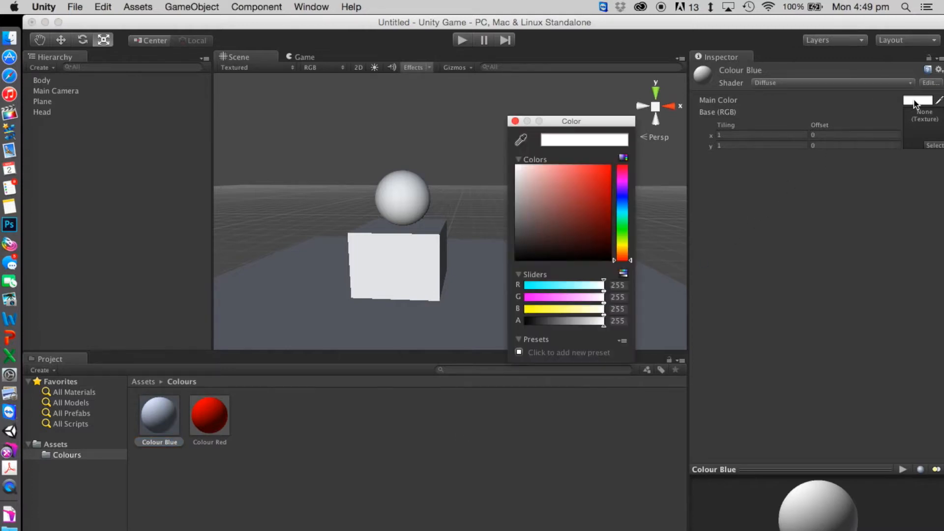
{"action": "mouse_move", "coordinate": [622, 221]}
{"action": "left_mouse_down"}
{"action": "mouse_move", "coordinate": [619, 229]}
{"action": "mouse_move", "coordinate": [621, 167]}
{"action": "left_mouse_up"}
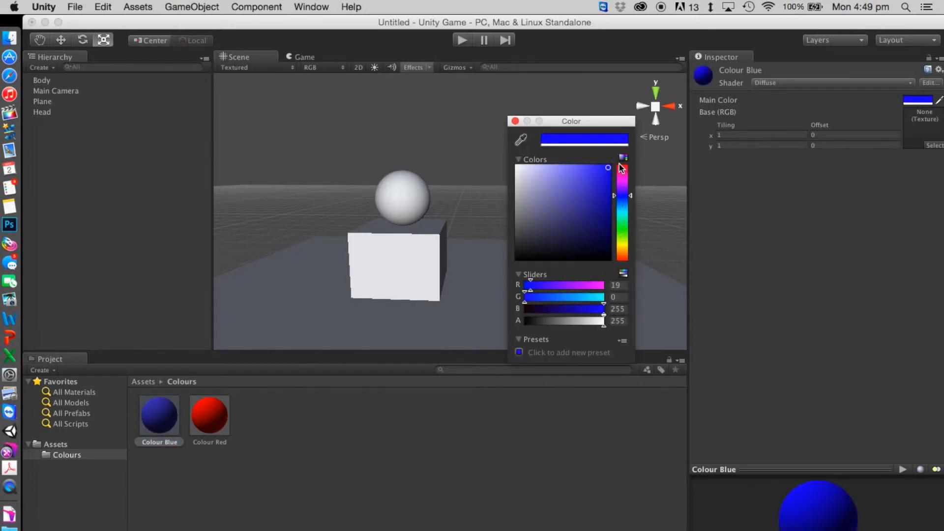
{"action": "left_click", "coordinate": [514, 122]}
{"action": "left_click", "coordinate": [258, 449]}
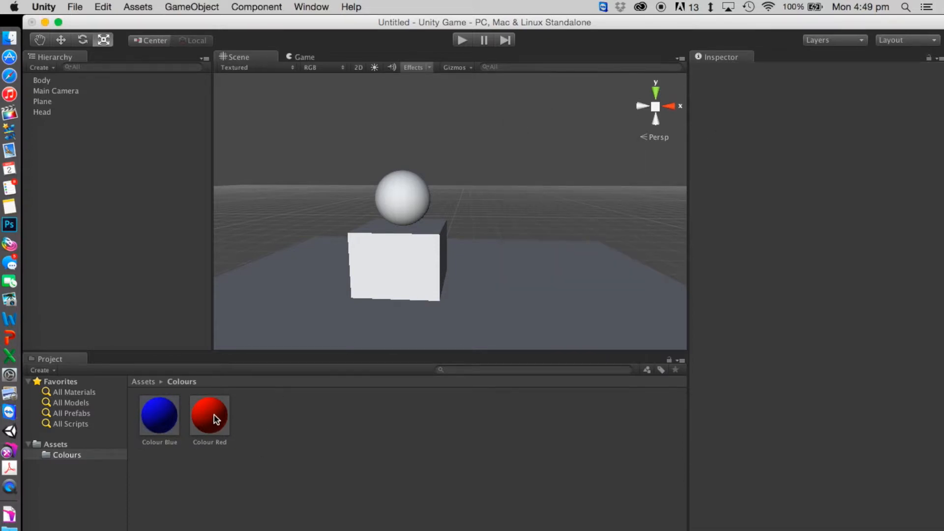
Apply Colour Red to the sphere and Colour Blue to the cube directly in the scene, and undo both assignments.
{"action": "left_click_drag", "start_coordinate": [211, 414], "coordinate": [399, 210]}
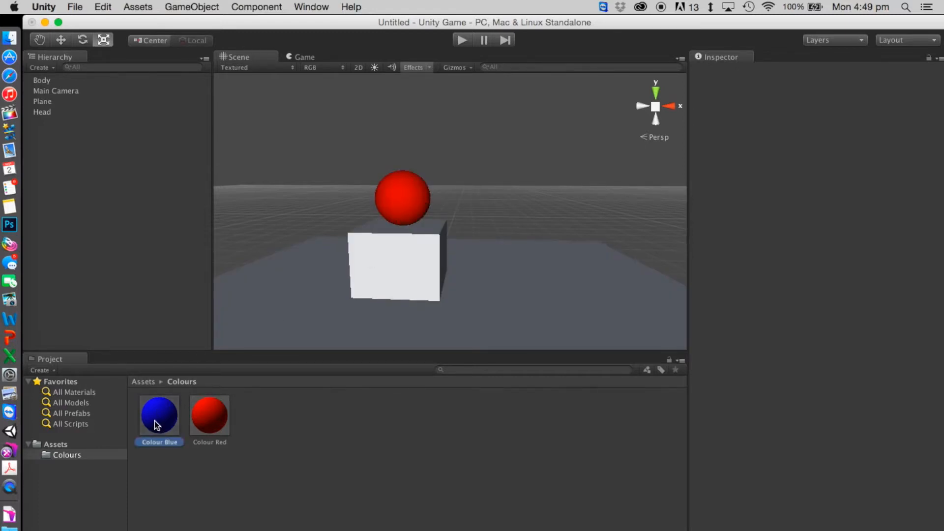
{"action": "left_click_drag", "start_coordinate": [156, 426], "coordinate": [387, 275]}
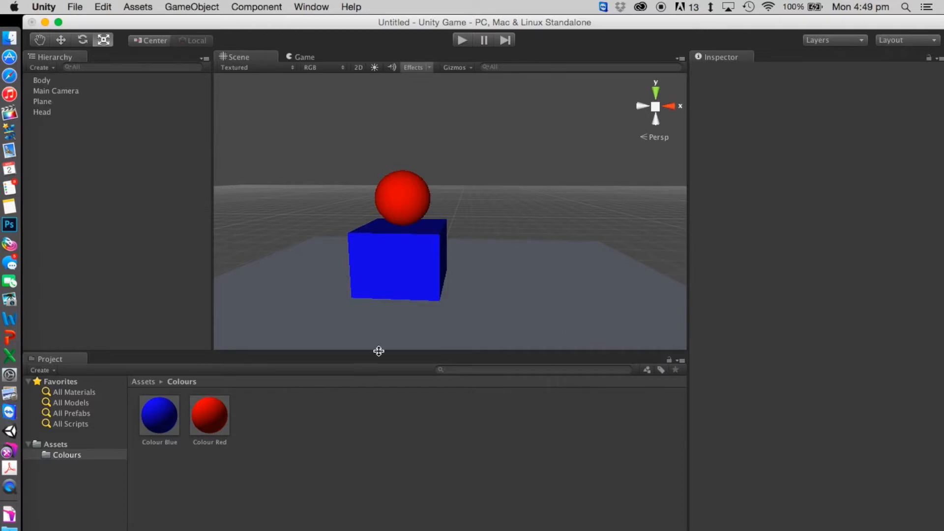
{"action": "key", "text": "super+z"}
{"action": "key", "text": "super+z"}
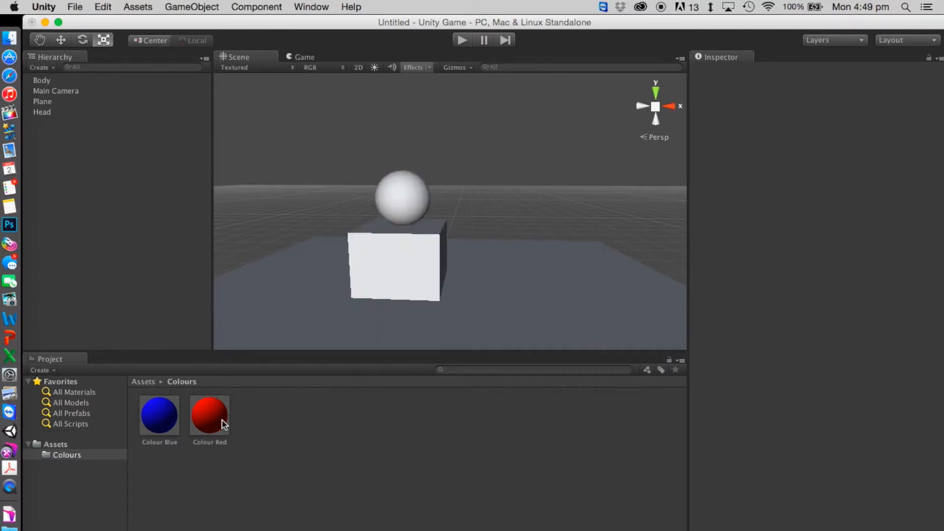
Assign the Colour Red material to the Head and Colour Blue to the Body through their hierarchy entries.
{"action": "left_click_drag", "start_coordinate": [221, 421], "coordinate": [46, 116]}
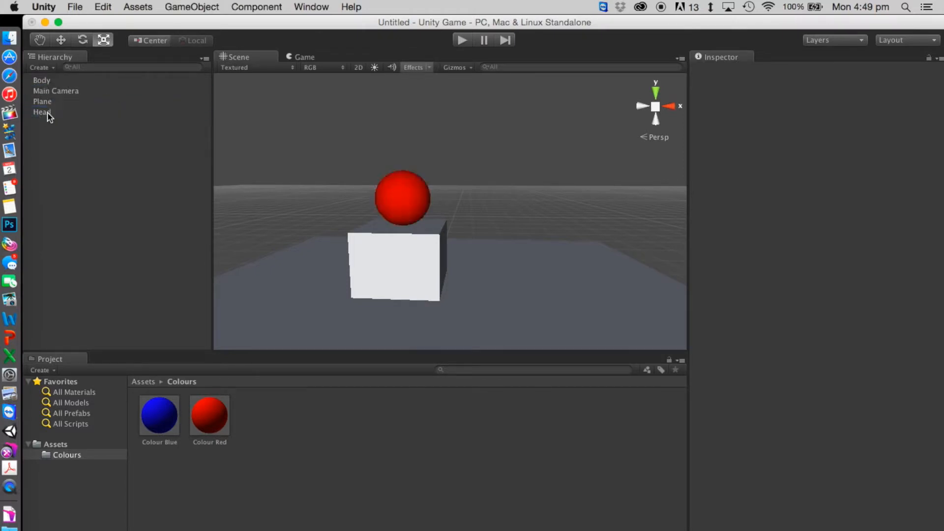
{"action": "left_click_drag", "start_coordinate": [159, 428], "coordinate": [41, 80]}
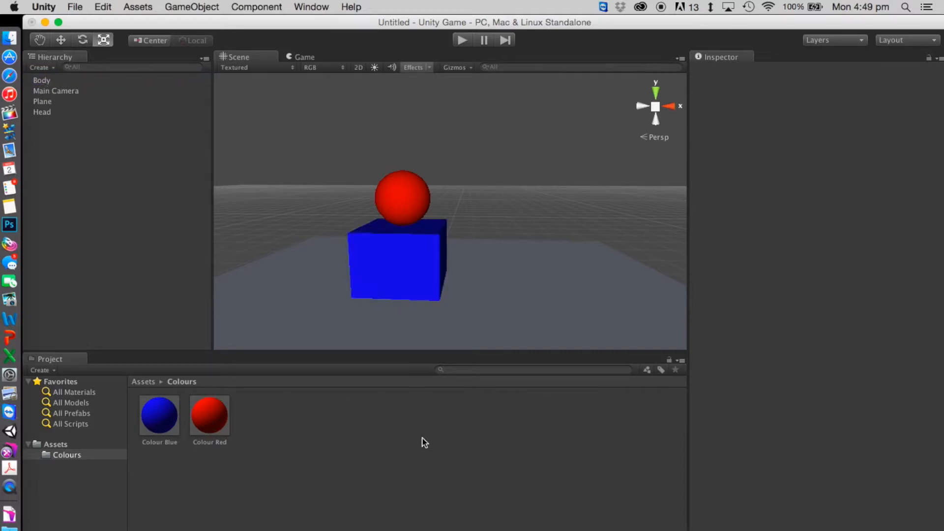
Inspect the Plane, the Body and the Head one at a time to check their materials, and clear the selection.
{"action": "left_click", "coordinate": [524, 289]}
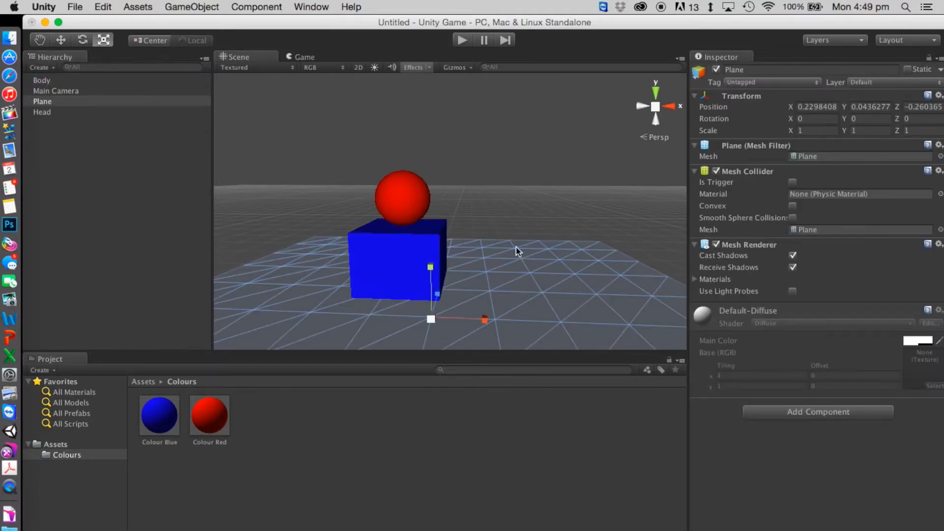
{"action": "left_click", "coordinate": [537, 207]}
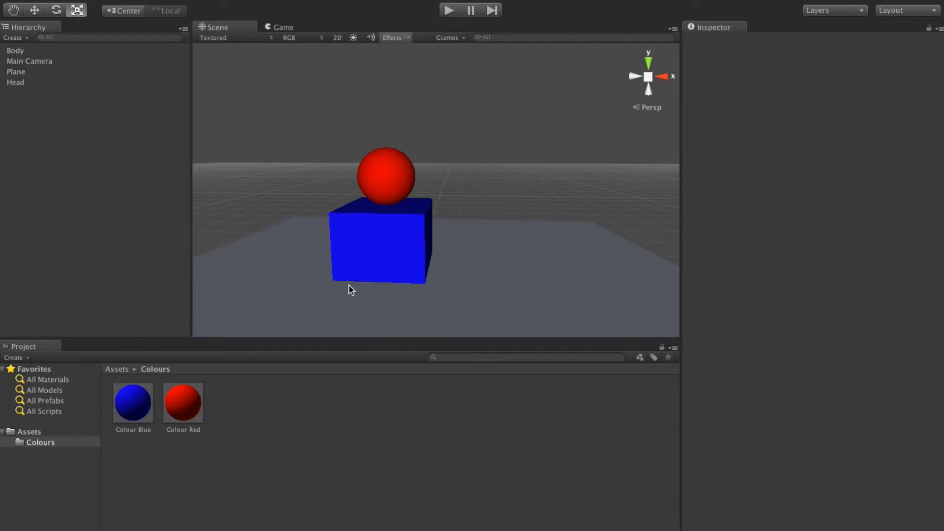
{"action": "left_click", "coordinate": [378, 226]}
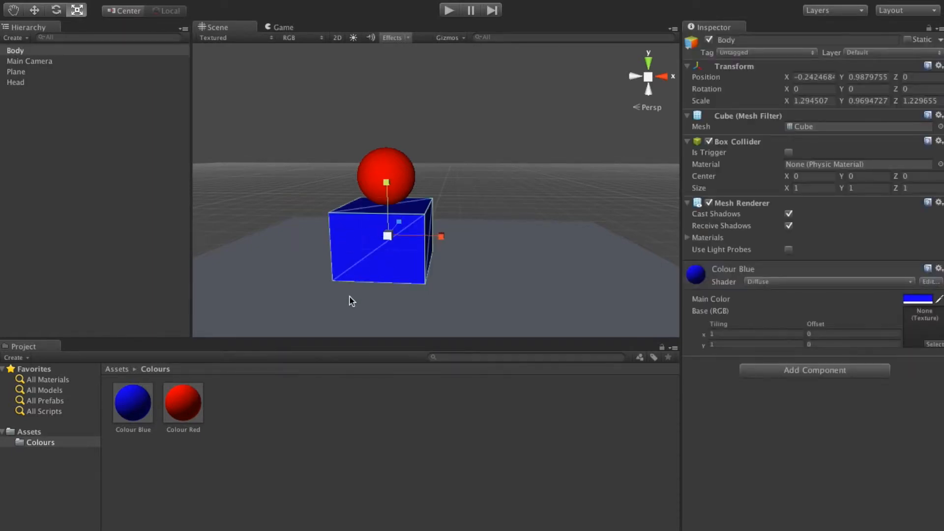
{"action": "left_click", "coordinate": [374, 443]}
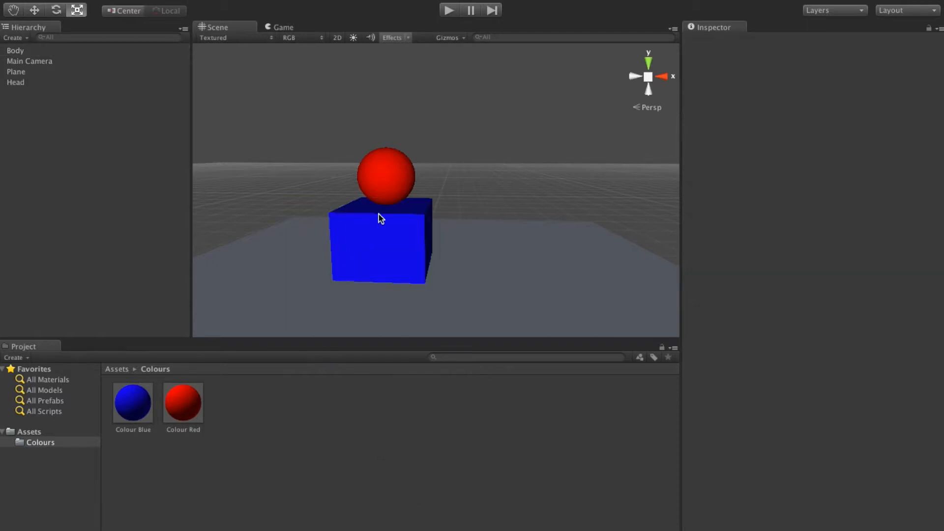
{"action": "left_click", "coordinate": [385, 178]}
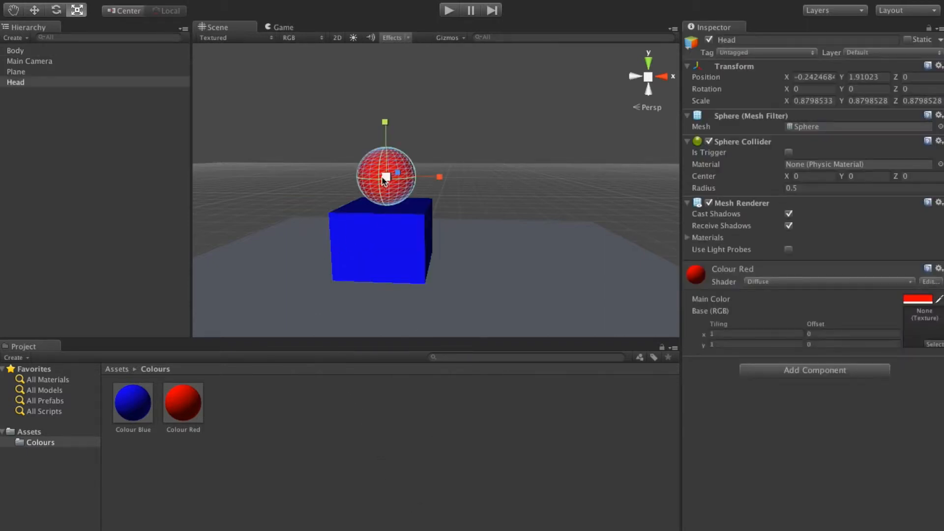
{"action": "left_click", "coordinate": [369, 414]}
Switch to the Safari browser and search Google for "soccer ball texture".
{"action": "key", "text": "ctrl+Right"}
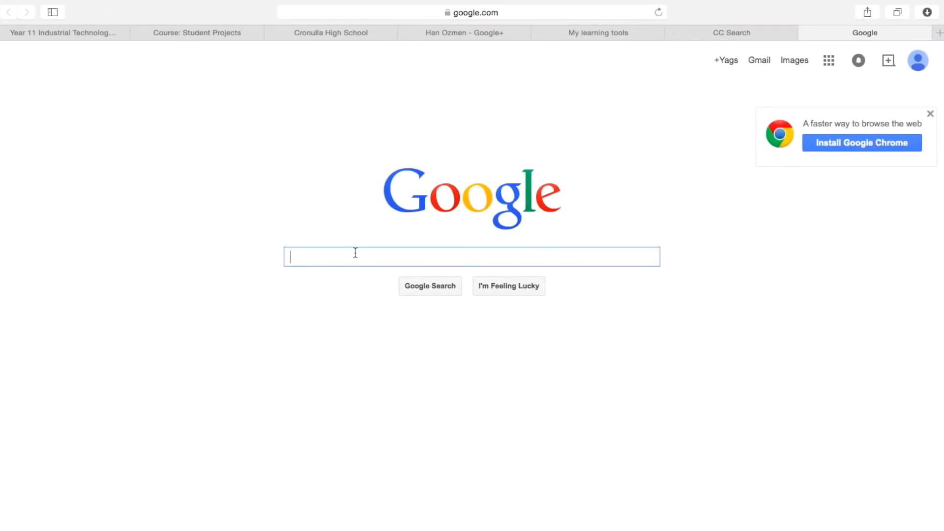
{"action": "type", "text": "soccer"}
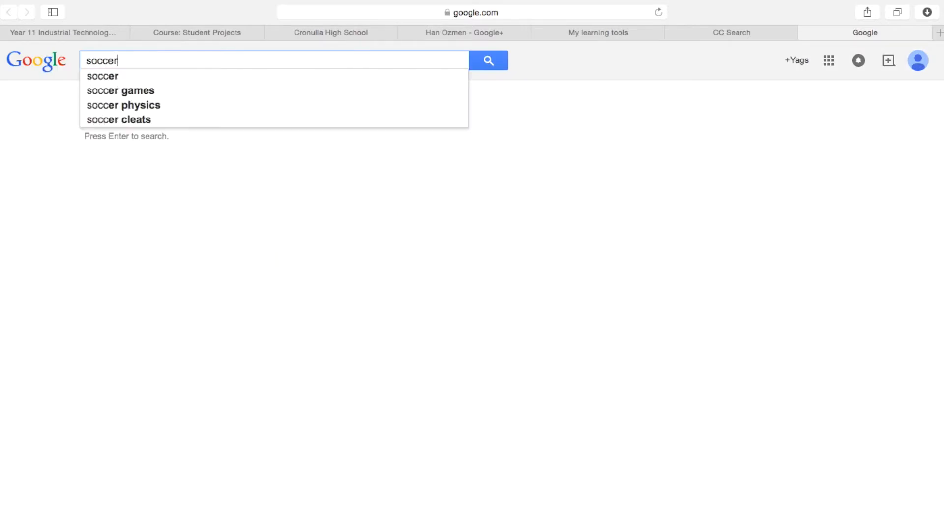
{"action": "type", "text": " ball texture"}
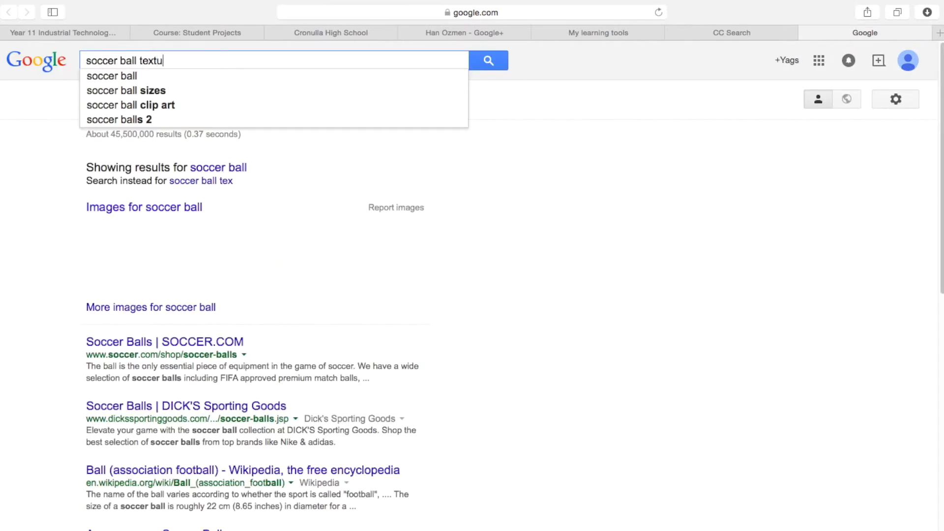
{"action": "key", "text": "Return"}
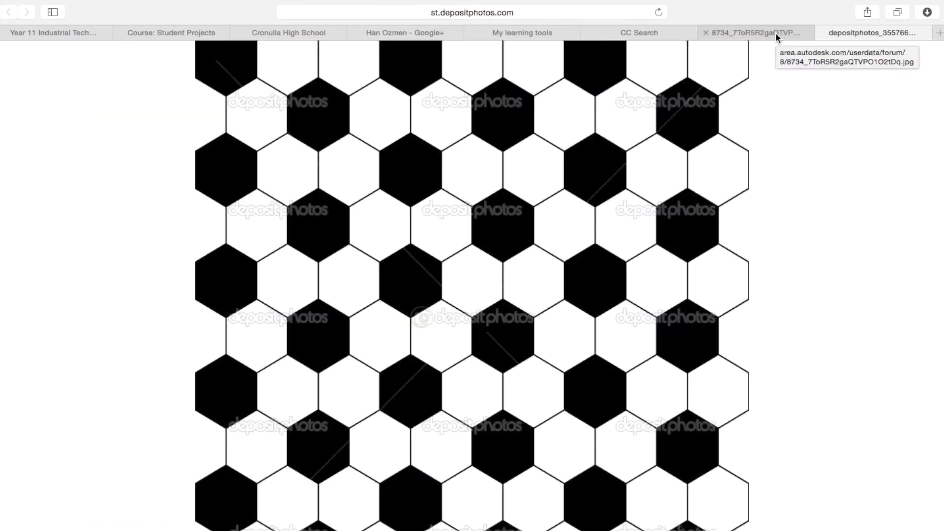
Save the curved-panel soccer ball image from area.autodesk.com to the Desktop as "soccer ball texture".
{"action": "left_click", "coordinate": [775, 32]}
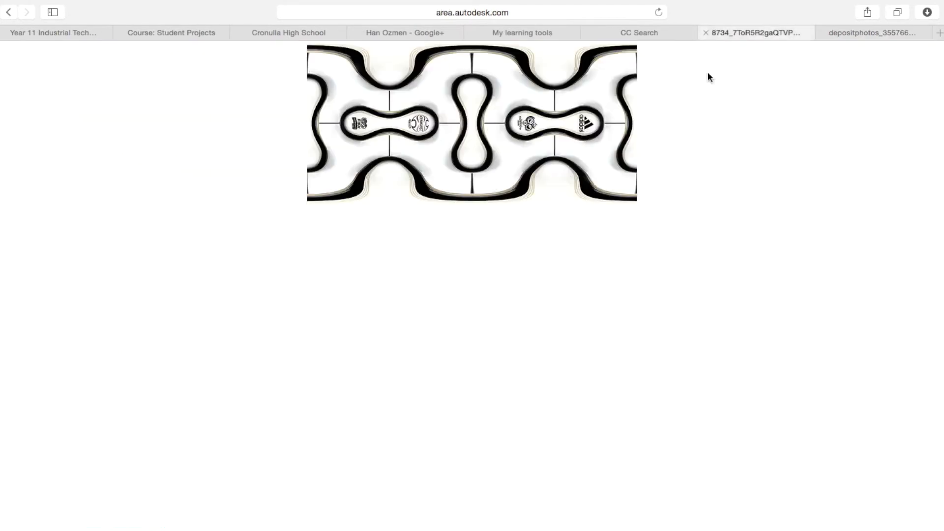
{"action": "right_click", "coordinate": [511, 106]}
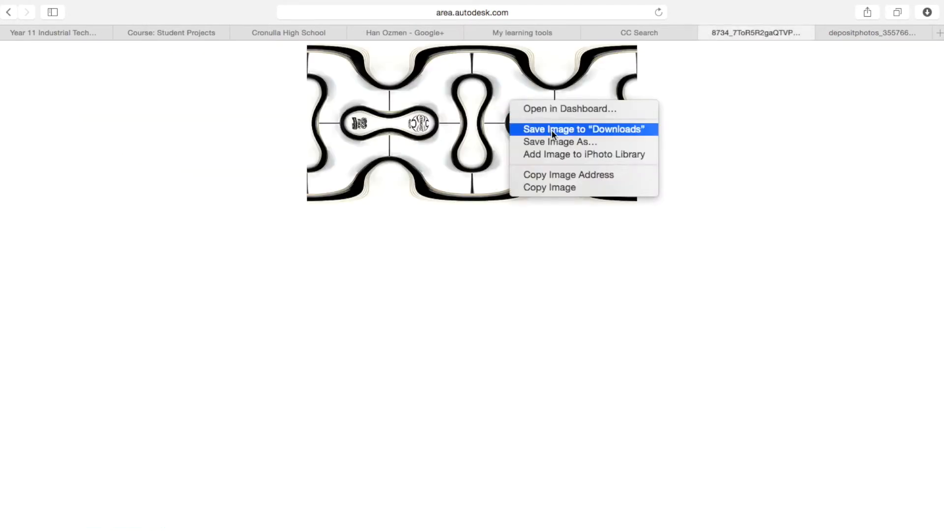
{"action": "left_click", "coordinate": [557, 143]}
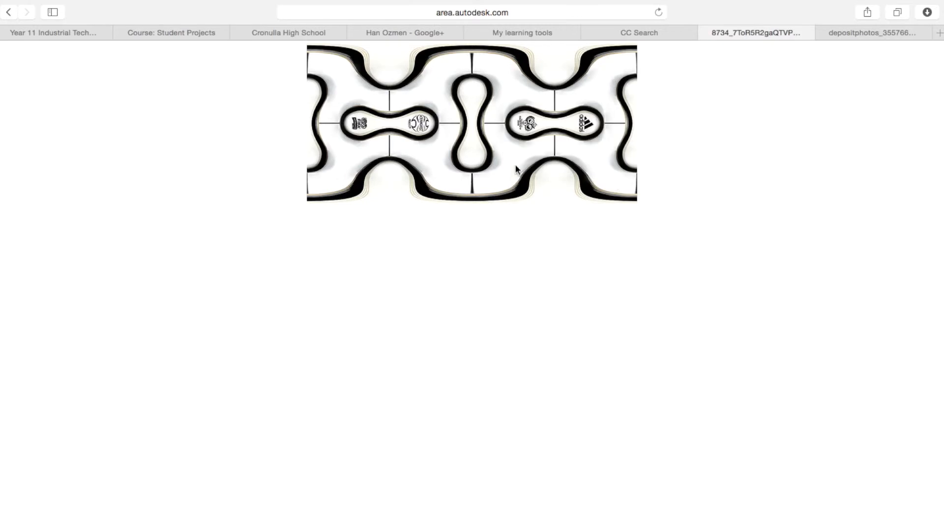
{"action": "left_click", "coordinate": [278, 189]}
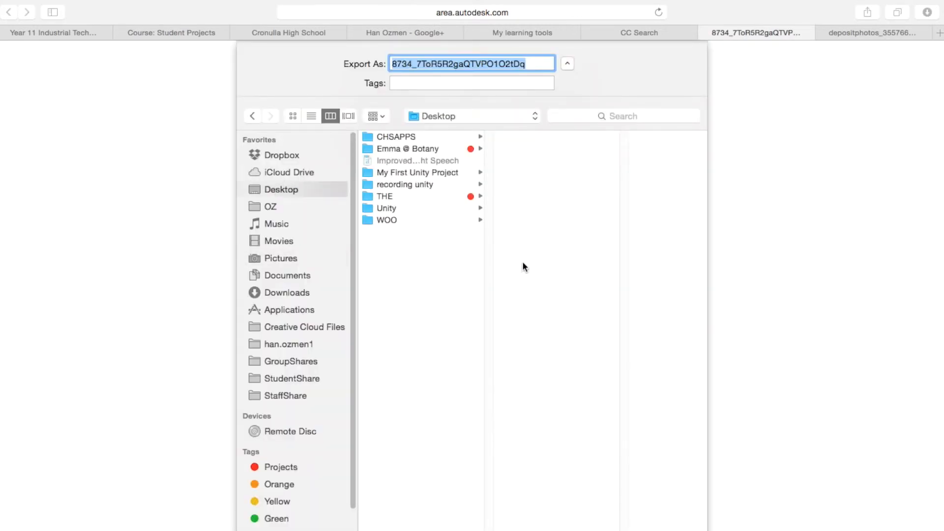
{"action": "type", "text": "soccer ball texture"}
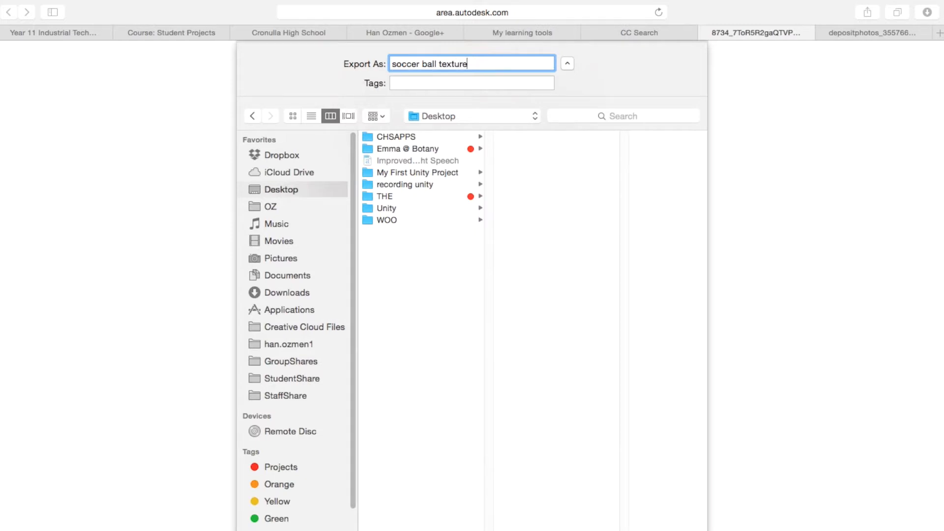
{"action": "key", "text": "Return"}
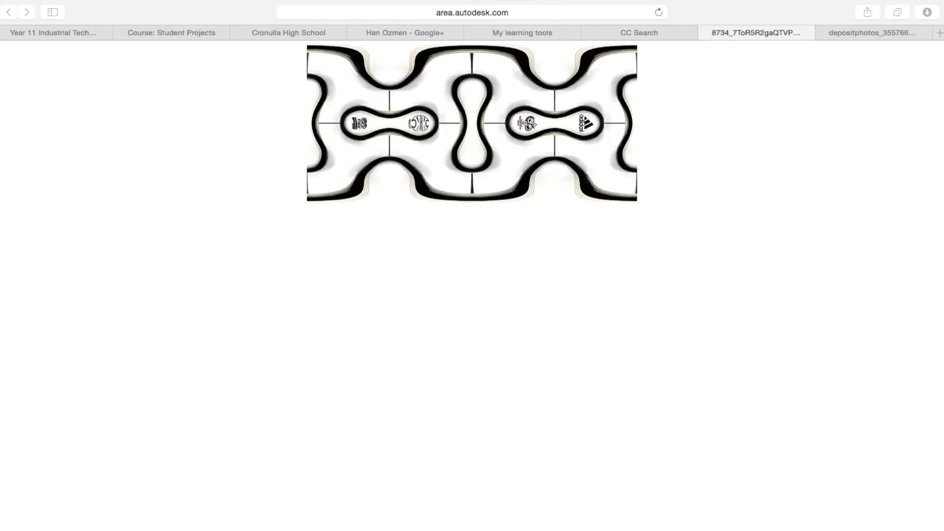
Save the black-and-white hexagon pattern image from depositphotos to the Desktop as "soccer ball 2".
{"action": "left_click", "coordinate": [870, 33]}
{"action": "right_click", "coordinate": [322, 174]}
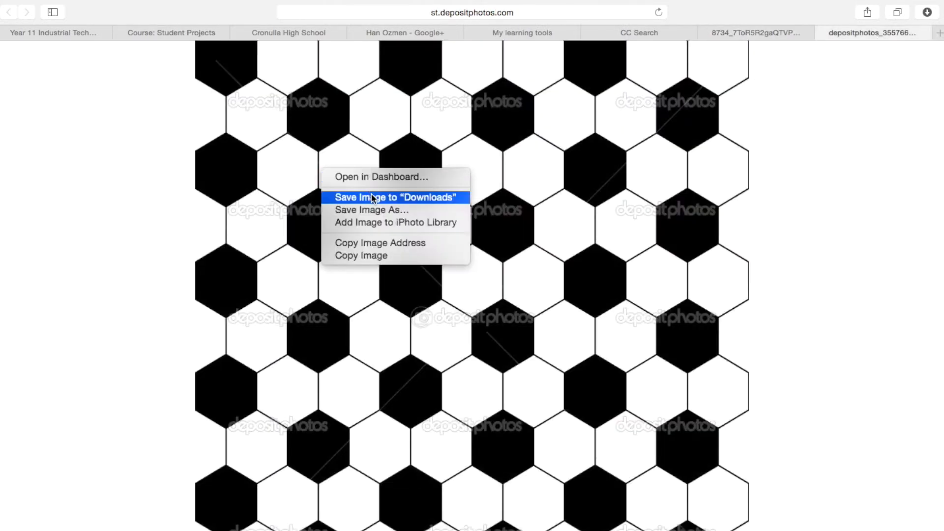
{"action": "left_click", "coordinate": [379, 210]}
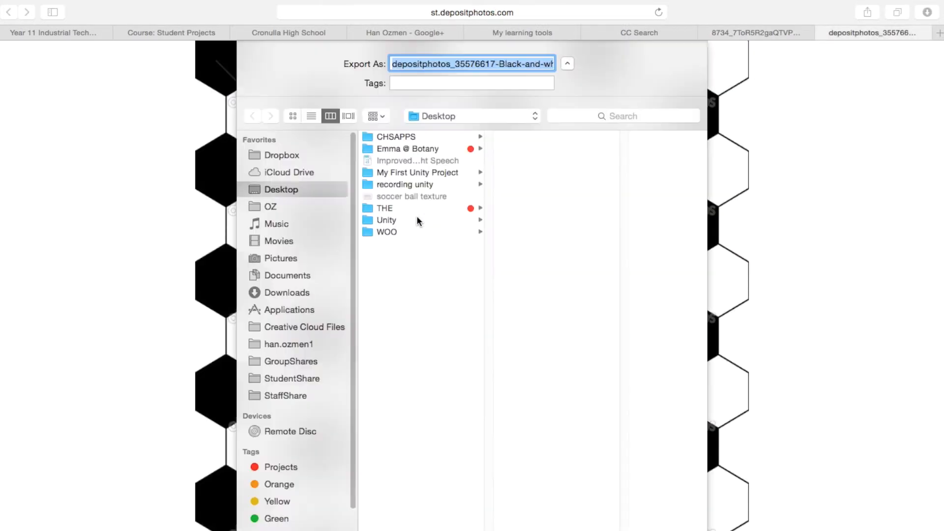
{"action": "type", "text": "soccer ball 2"}
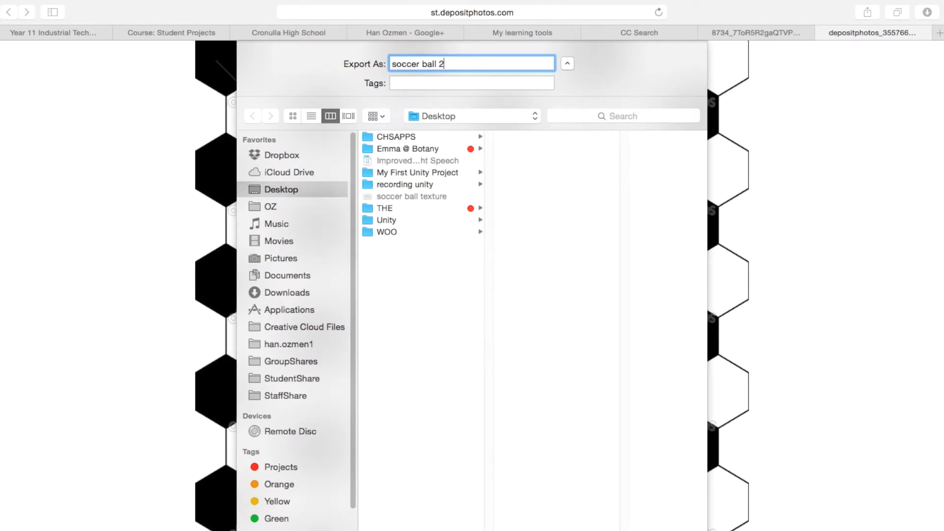
{"action": "key", "text": "Return"}
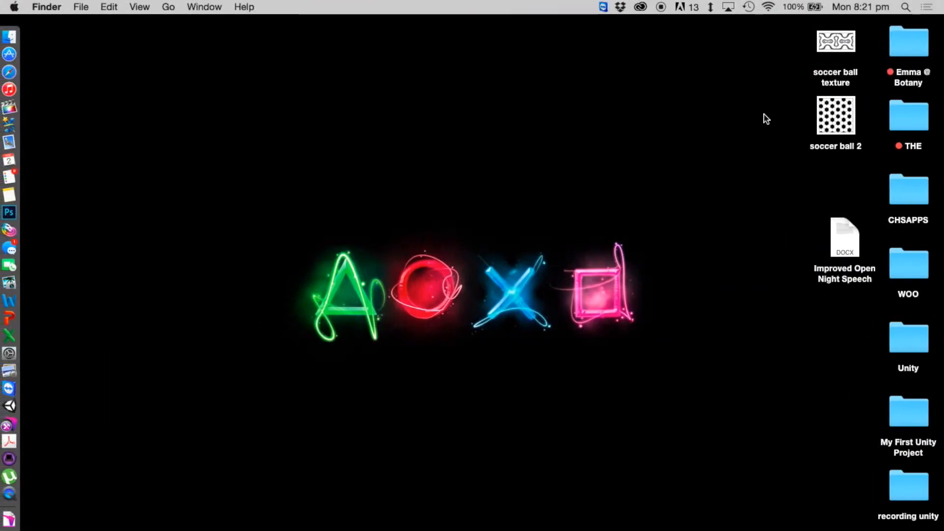
Import the "soccer ball texture" and "soccer ball 2" images from the Desktop into the Unity project's Colours folder.
{"action": "left_click_drag", "start_coordinate": [778, 44], "coordinate": [862, 148]}
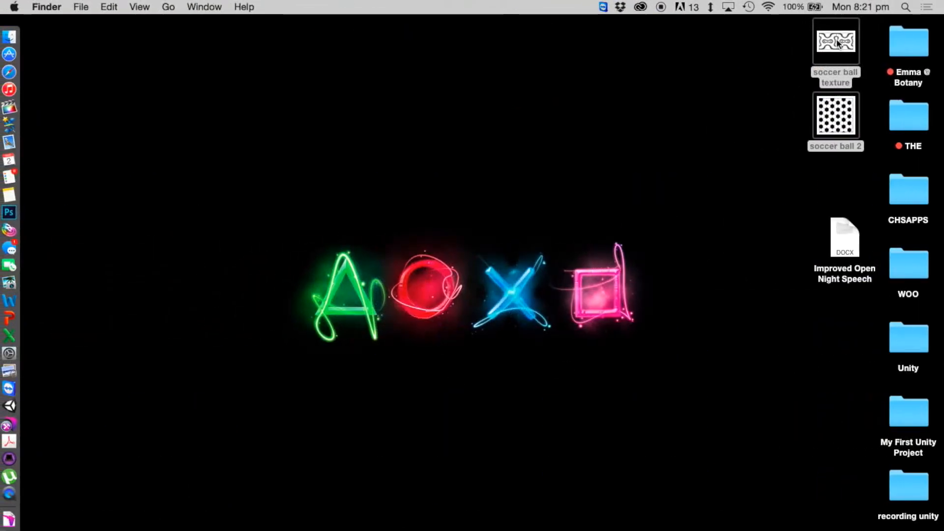
{"action": "left_click_drag", "start_coordinate": [836, 39], "coordinate": [275, 452]}
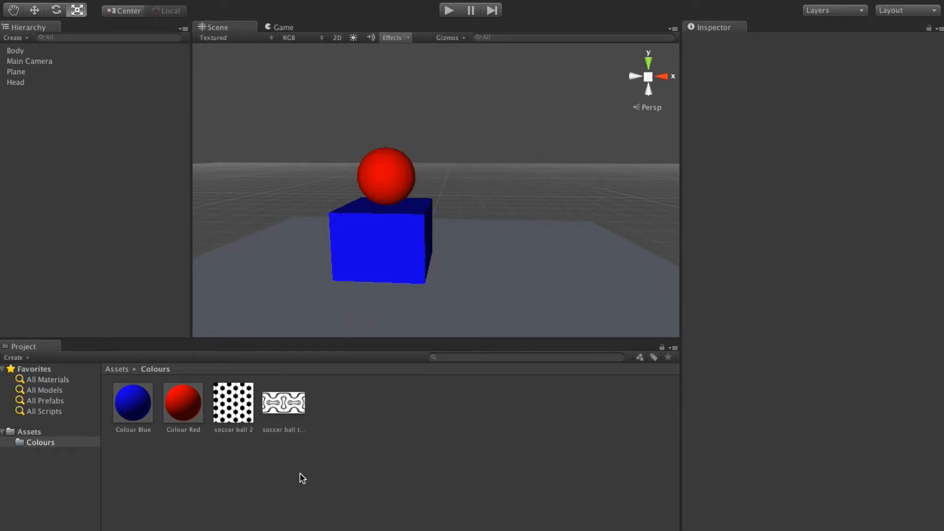
Create a new material in the Colours folder and name it "Soccer ball texture 1".
{"action": "right_click", "coordinate": [370, 432]}
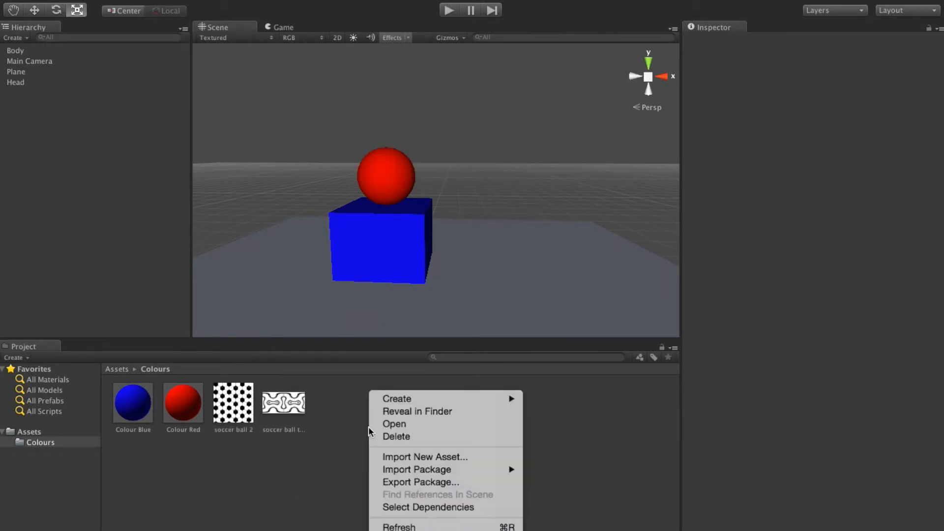
{"action": "mouse_move", "coordinate": [440, 399]}
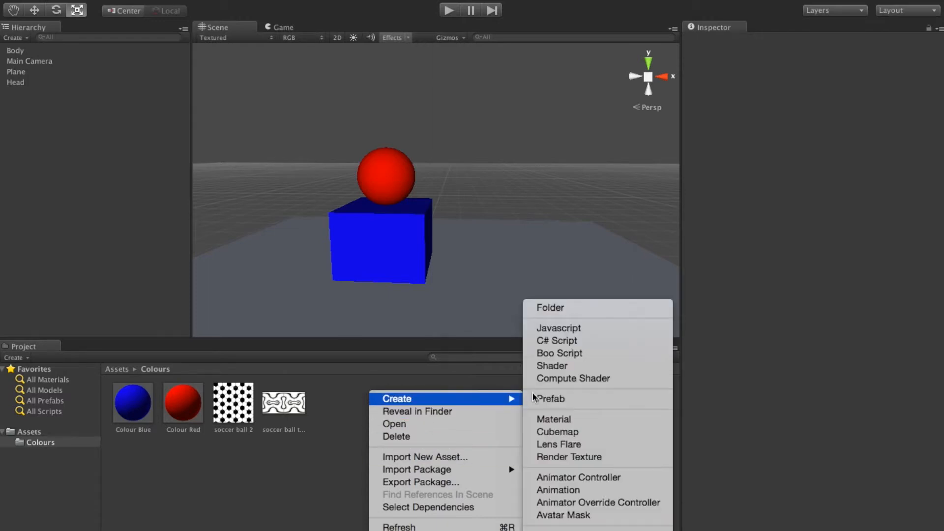
{"action": "left_click", "coordinate": [578, 420]}
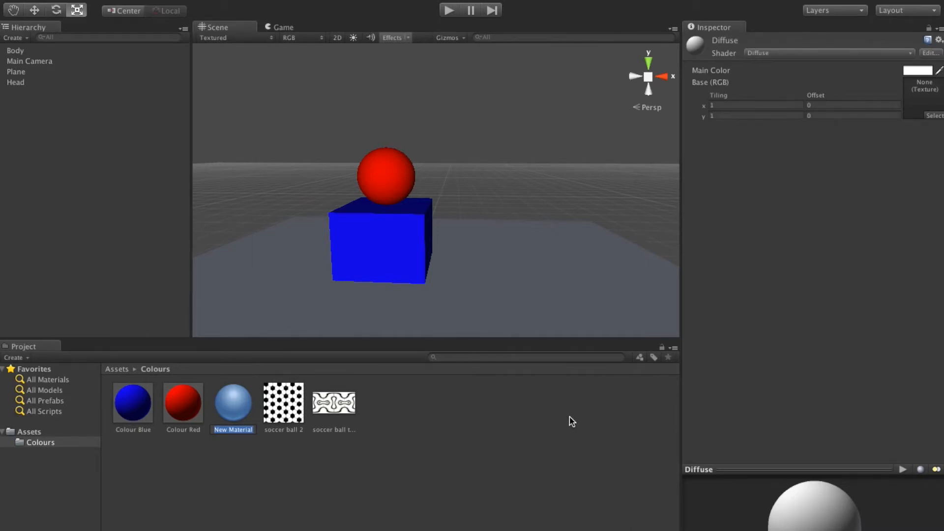
{"action": "type", "text": "Soccer ball texture 1"}
{"action": "key", "text": "Return"}
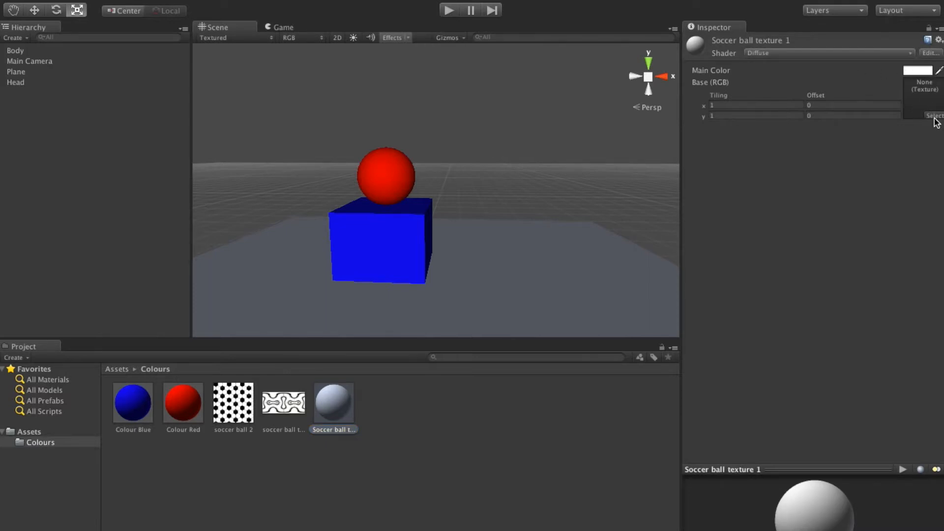
Assign the soccer ball 2 image as the base texture of the Soccer ball texture 1 material.
{"action": "left_click", "coordinate": [935, 117]}
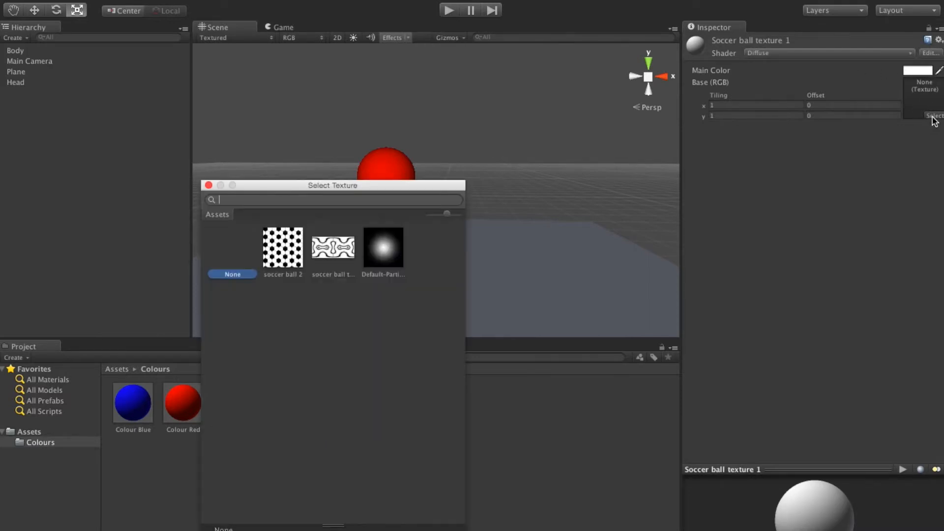
{"action": "left_click_drag", "start_coordinate": [388, 191], "coordinate": [719, 111]}
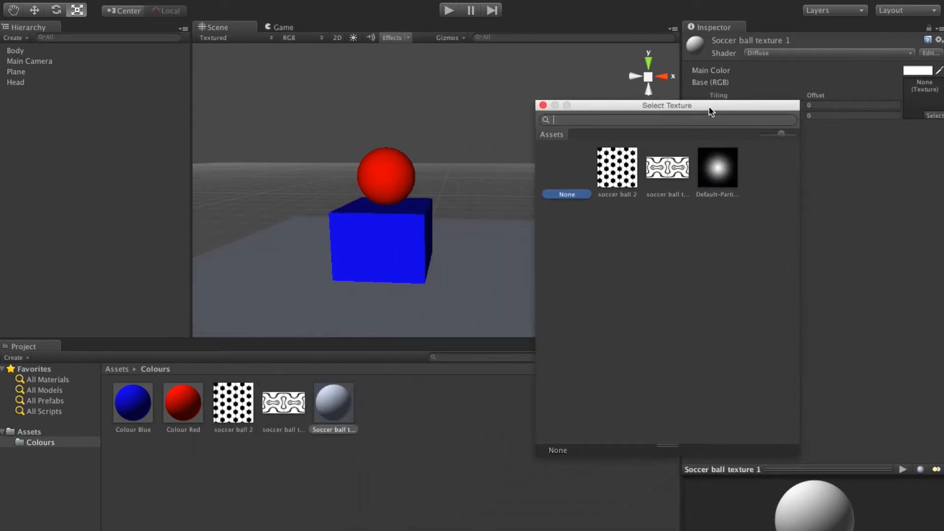
{"action": "left_click", "coordinate": [619, 164]}
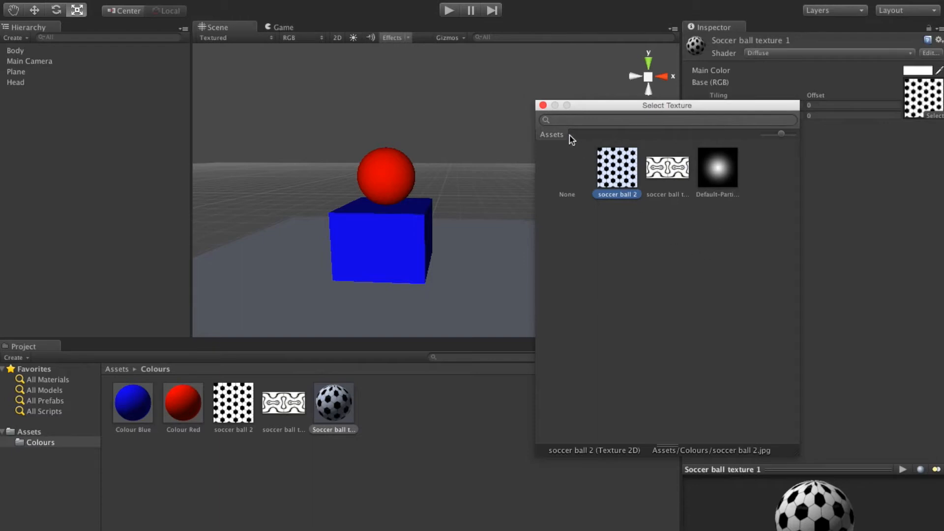
{"action": "left_click", "coordinate": [543, 105]}
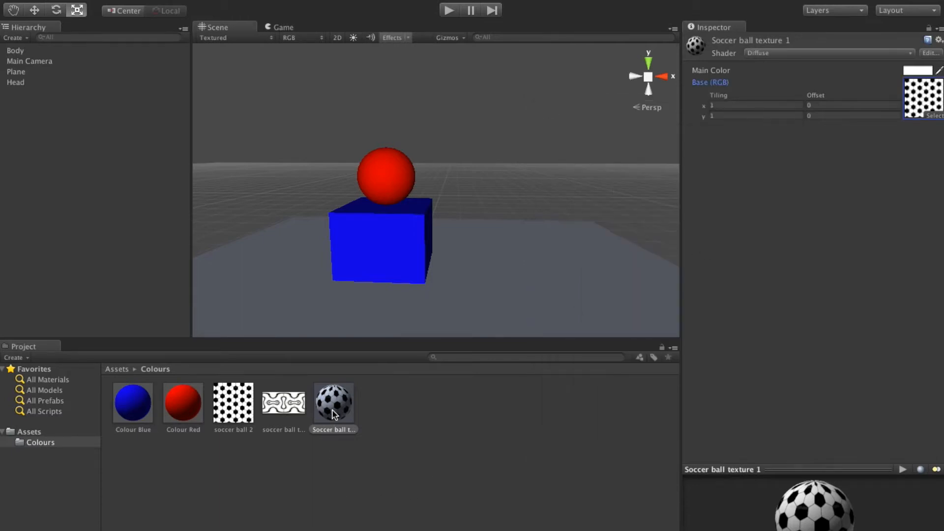
Apply the Soccer ball texture 1 material to the red sphere on top of the blue cube.
{"action": "left_click_drag", "start_coordinate": [334, 413], "coordinate": [386, 195]}
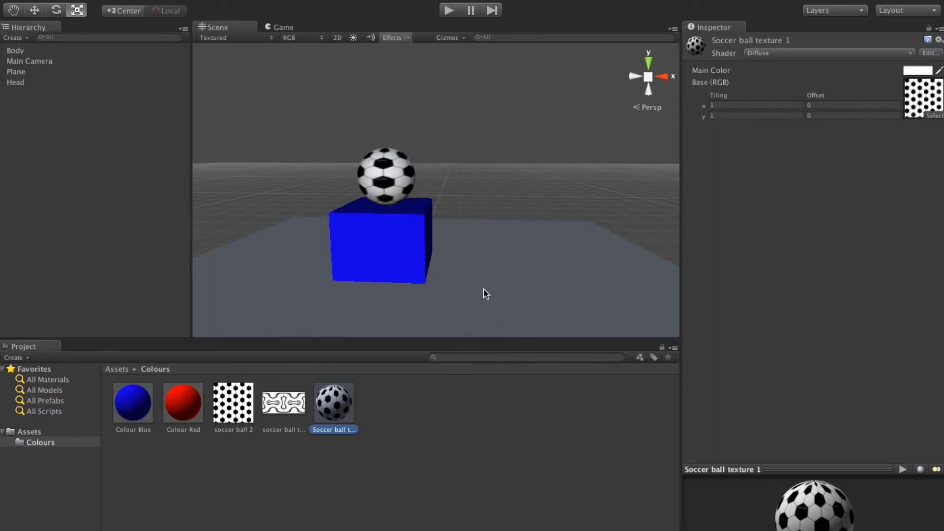
{"action": "left_click_drag", "start_coordinate": [411, 158], "coordinate": [276, 162], "text": "alt"}
{"action": "key", "text": "w"}
{"action": "right_click_drag", "start_coordinate": [275, 162], "coordinate": [3, 179]}
{"action": "key", "text": "a"}
{"action": "key", "text": "s"}
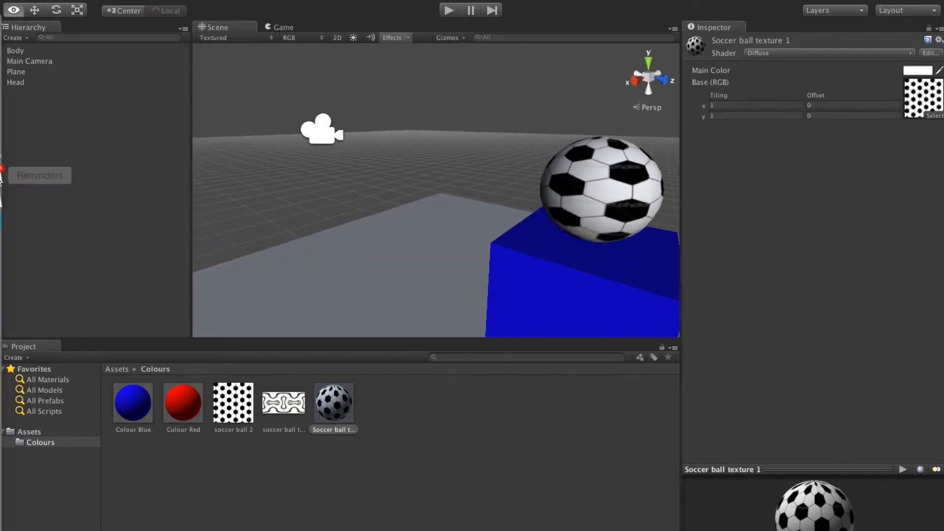
{"action": "right_click_drag", "start_coordinate": [575, 213], "coordinate": [105, 196]}
{"action": "key", "text": "d"}
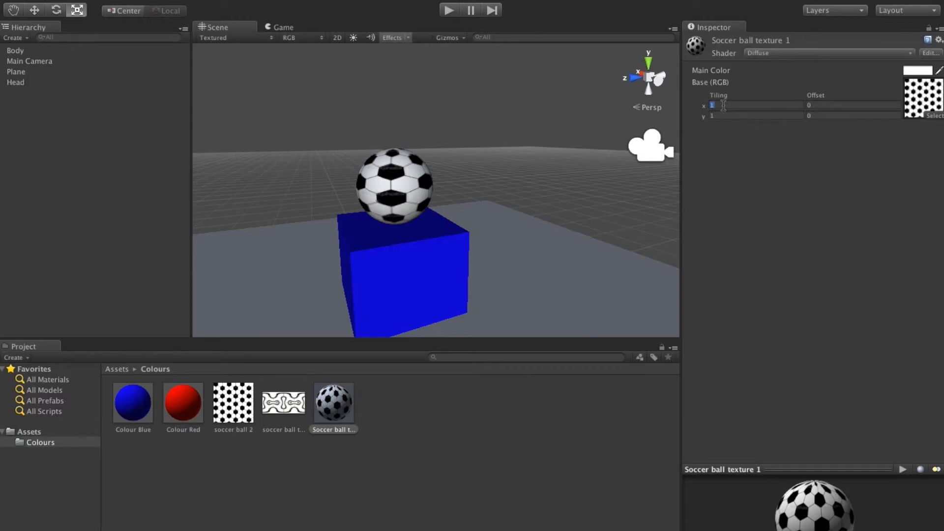
Try the Soccer ball texture 1 material with tiling X 2 and Y 2, and reduce the Y tiling to 1.5.
{"action": "type", "text": "2"}
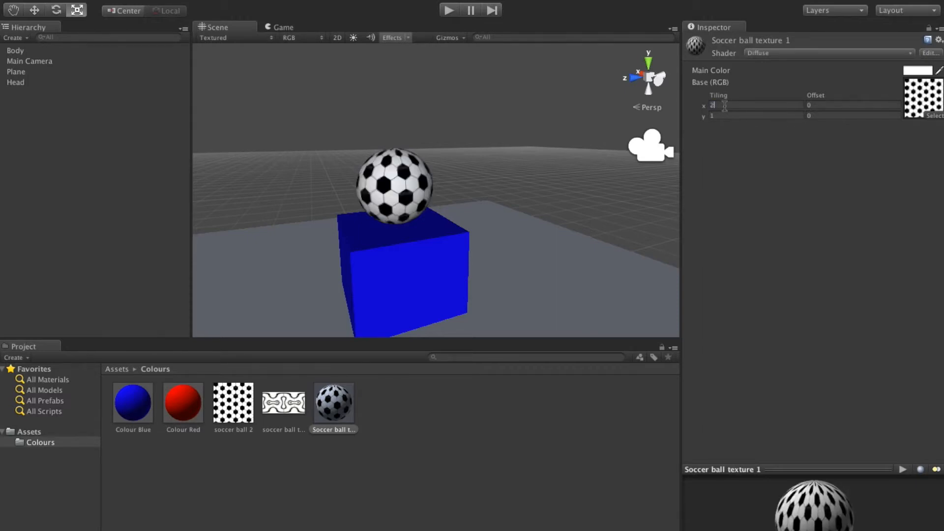
{"action": "left_click", "coordinate": [730, 115]}
{"action": "type", "text": "2"}
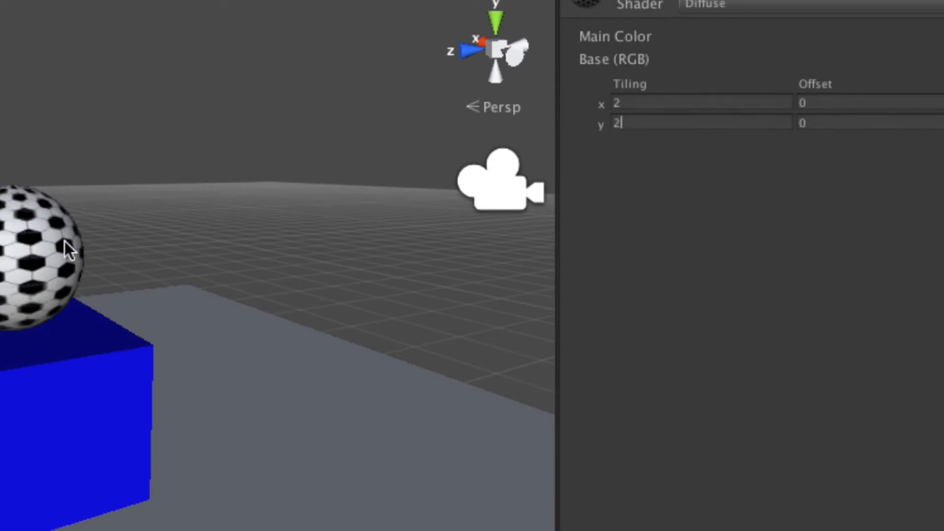
{"action": "left_click", "coordinate": [614, 124]}
{"action": "type", "text": "1"}
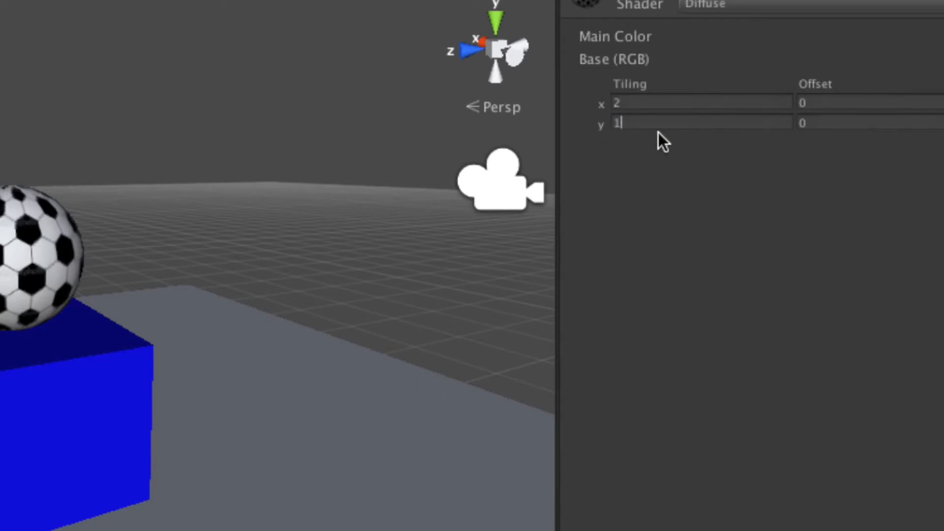
{"action": "type", "text": ".5"}
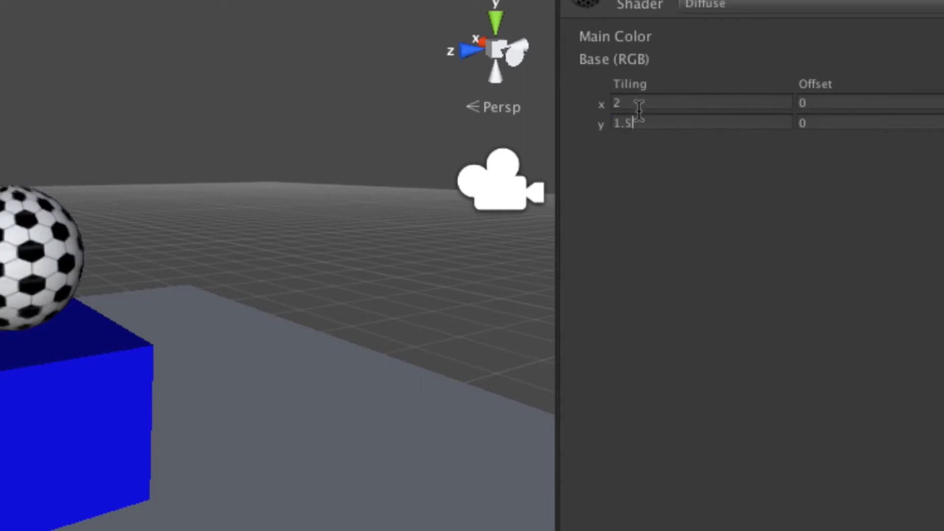
Set the Soccer ball texture 1 material's tiling to X 1.5 and Y 1.
{"action": "left_click", "coordinate": [638, 103]}
{"action": "type", "text": "1.5"}
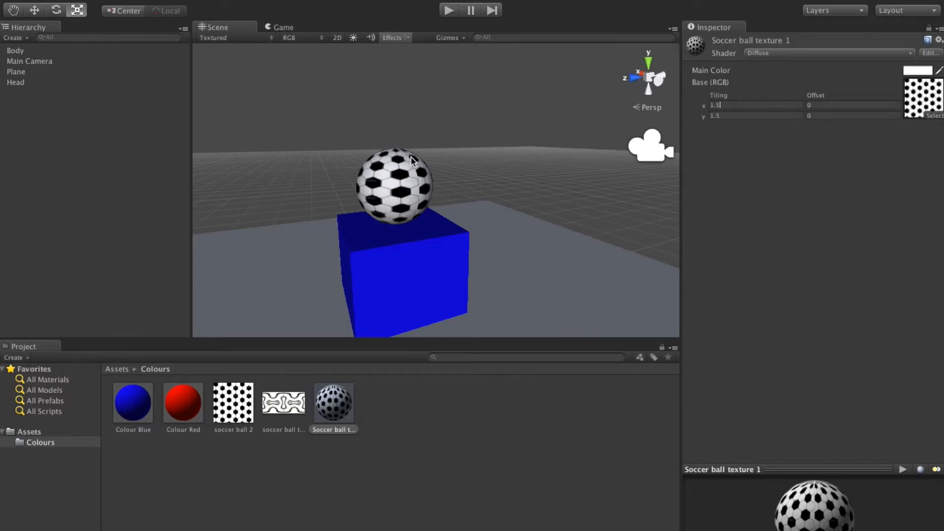
{"action": "mouse_move", "coordinate": [411, 157]}
{"action": "right_mouse_down"}
{"action": "mouse_move", "coordinate": [403, 164]}
{"action": "mouse_move", "coordinate": [384, 147]}
{"action": "mouse_move", "coordinate": [401, 148]}
{"action": "right_mouse_up"}
{"action": "key", "text": "w"}
{"action": "key", "text": "s"}
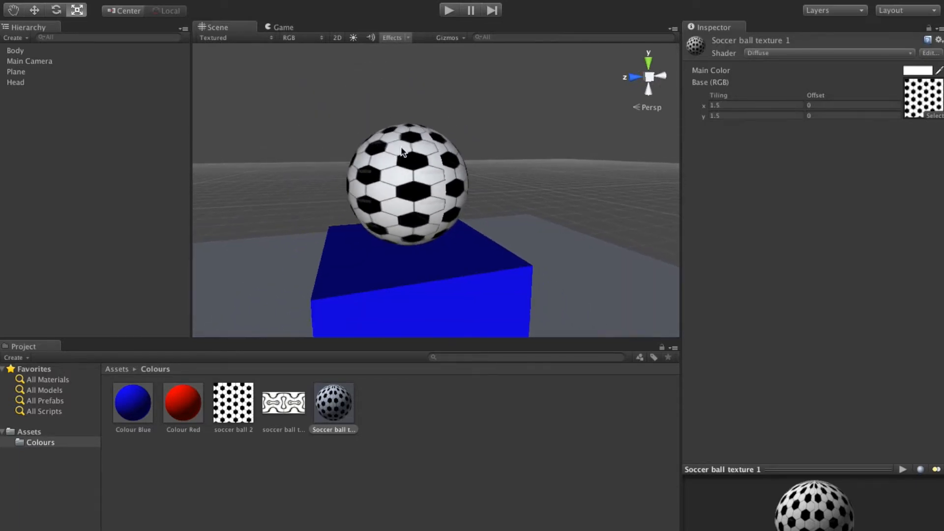
{"action": "key", "text": "ctrl+a"}
{"action": "type", "text": "1"}
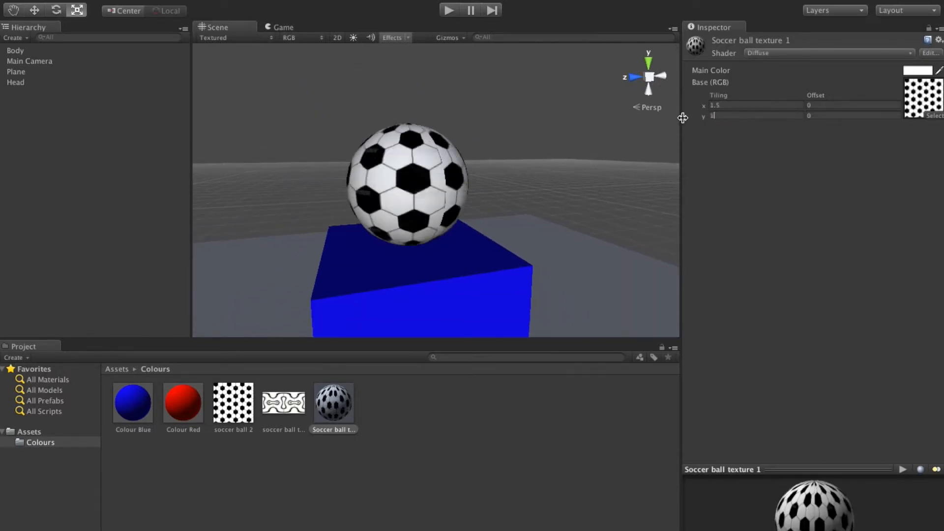
{"action": "right_click_drag", "start_coordinate": [378, 180], "coordinate": [921, 176]}
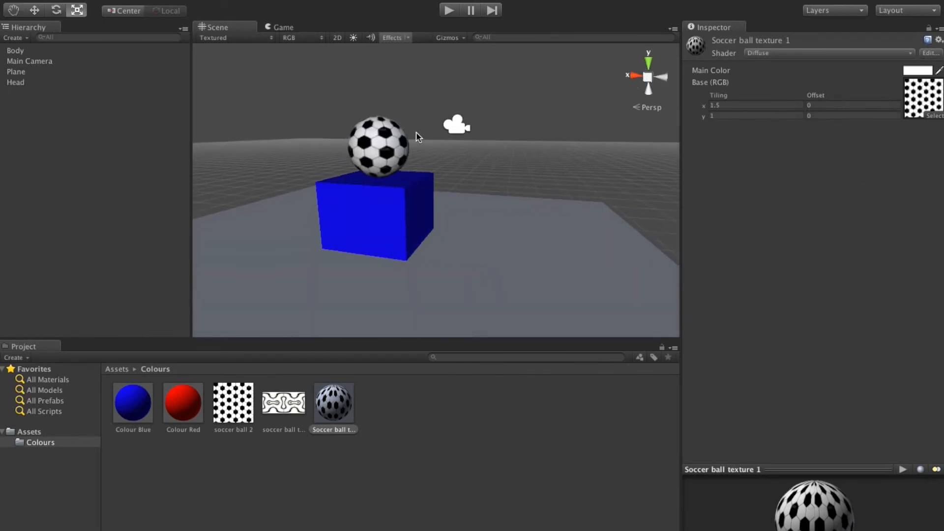
Create a new material named Soccer Ball texture 2 in the Colours folder.
{"action": "right_click_drag", "start_coordinate": [418, 139], "coordinate": [468, 123]}
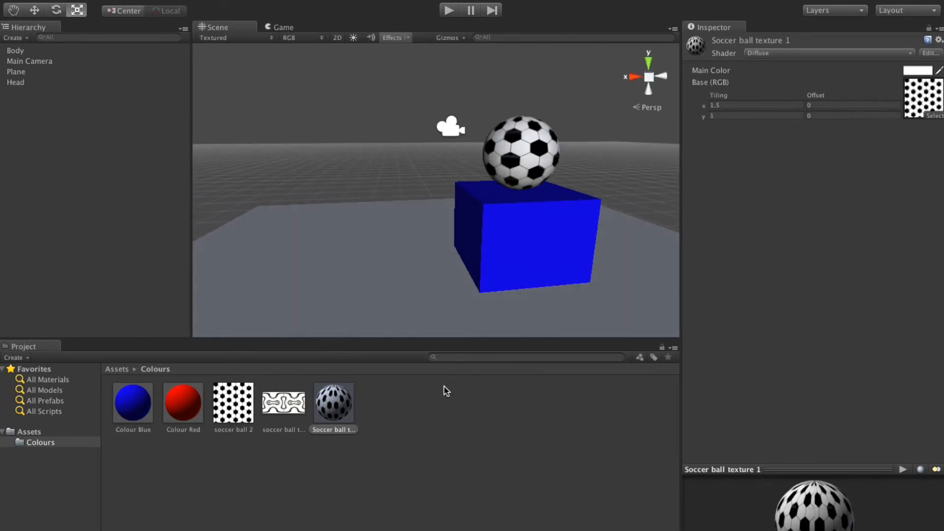
{"action": "left_click", "coordinate": [21, 359]}
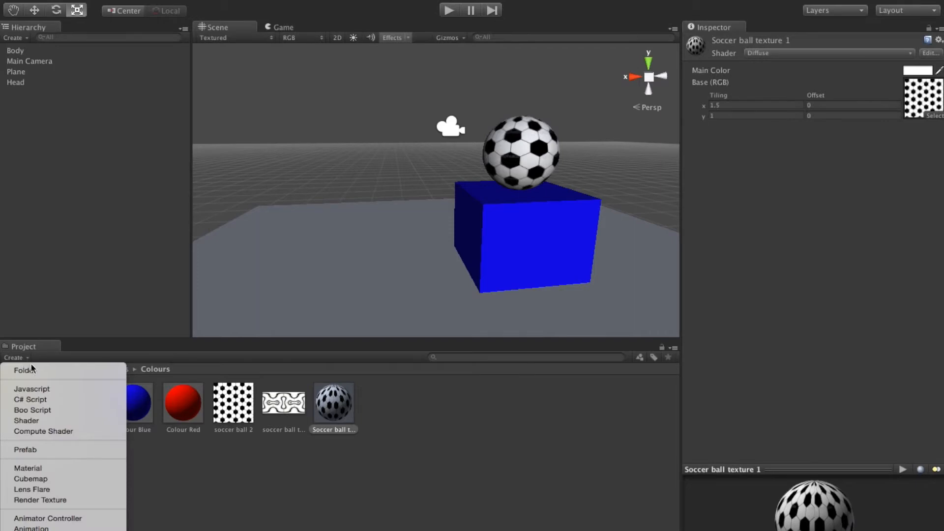
{"action": "left_click", "coordinate": [61, 468]}
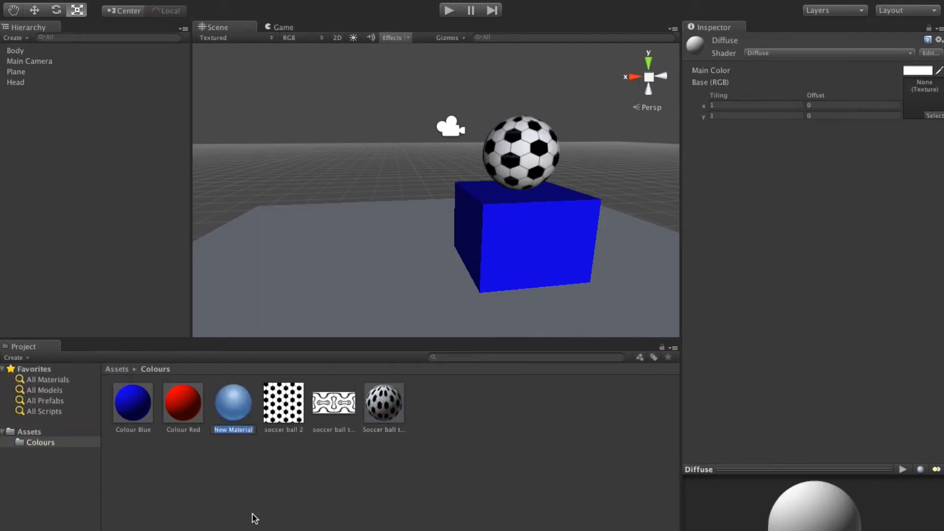
{"action": "type", "text": "Soccer Ball texture 2"}
{"action": "key", "text": "Return"}
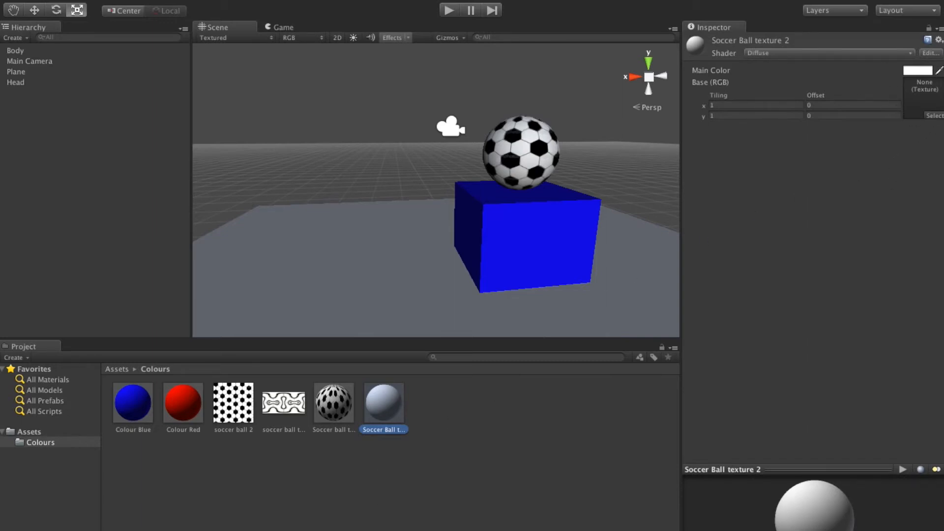
Assign the soccer ball texture image as the base texture of Soccer Ball texture 2 and apply the material to the Head sphere.
{"action": "left_click", "coordinate": [934, 118]}
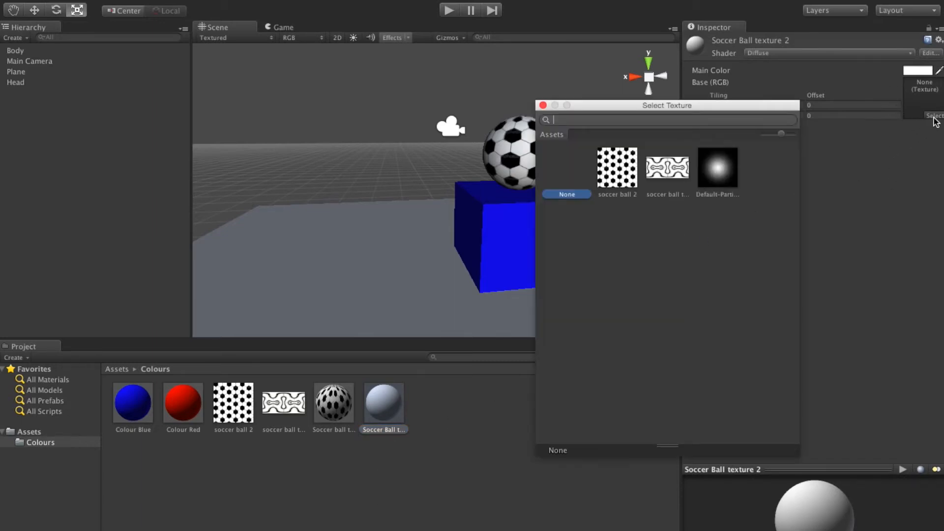
{"action": "left_click", "coordinate": [668, 172]}
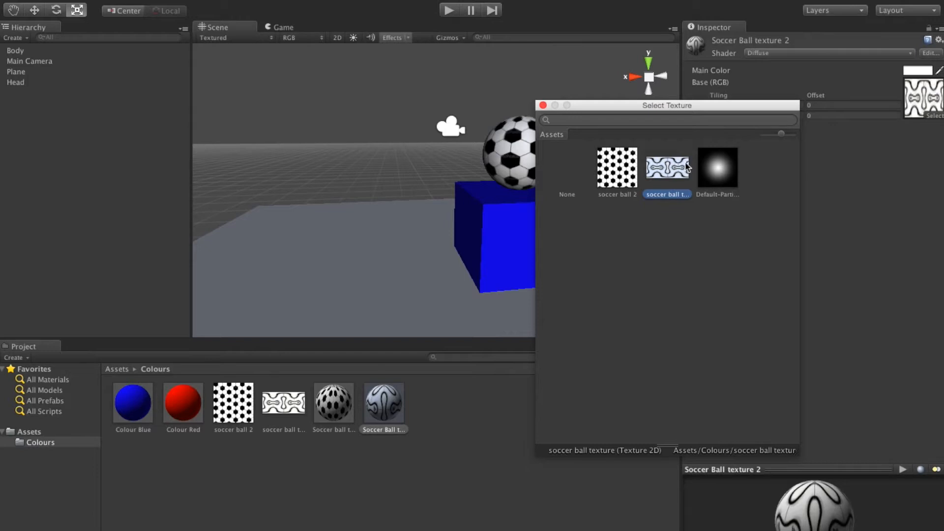
{"action": "left_click", "coordinate": [544, 105]}
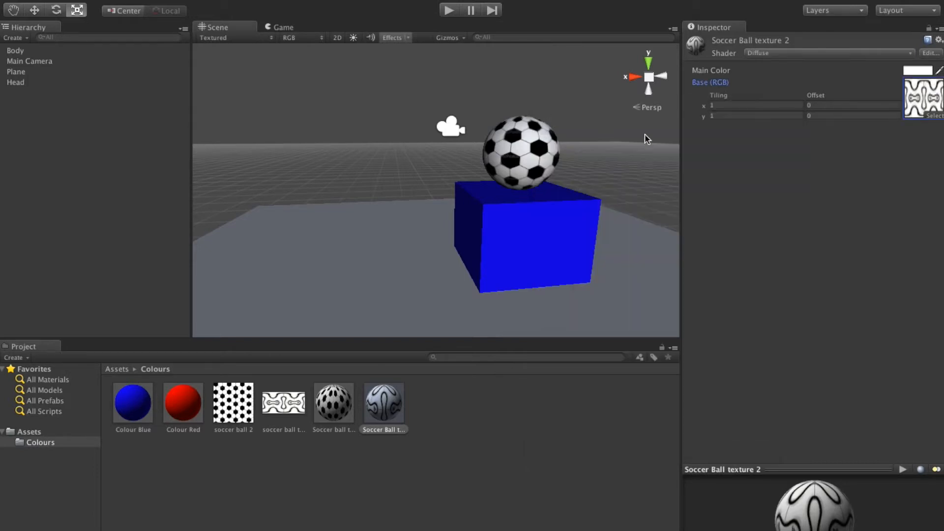
{"action": "left_click_drag", "start_coordinate": [396, 408], "coordinate": [234, 163]}
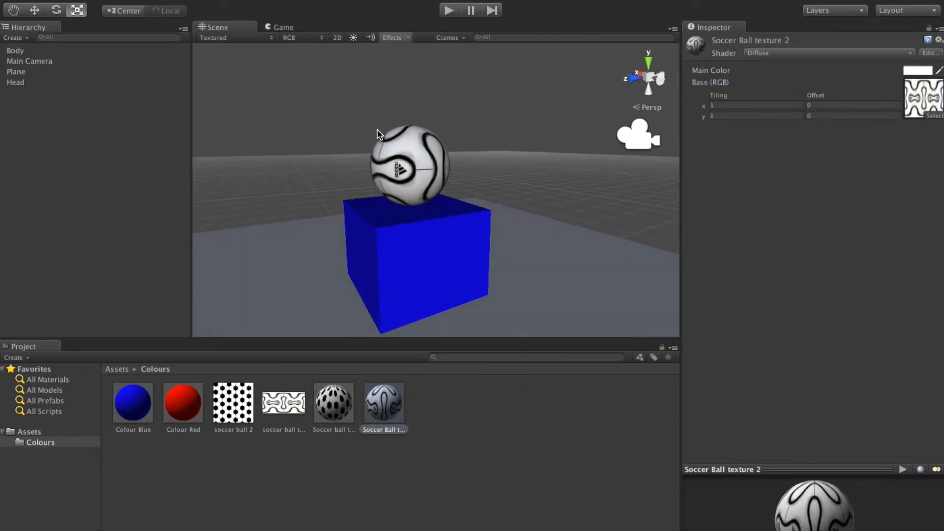
Examine how the new texture wraps around the Head sphere from all sides.
{"action": "left_click_drag", "start_coordinate": [378, 131], "coordinate": [157, 148], "text": "alt"}
{"action": "key", "text": "w"}
{"action": "right_click_drag", "start_coordinate": [431, 134], "coordinate": [22, 165]}
{"action": "key", "text": "s"}
{"action": "key", "text": "w"}
{"action": "key", "text": "d"}
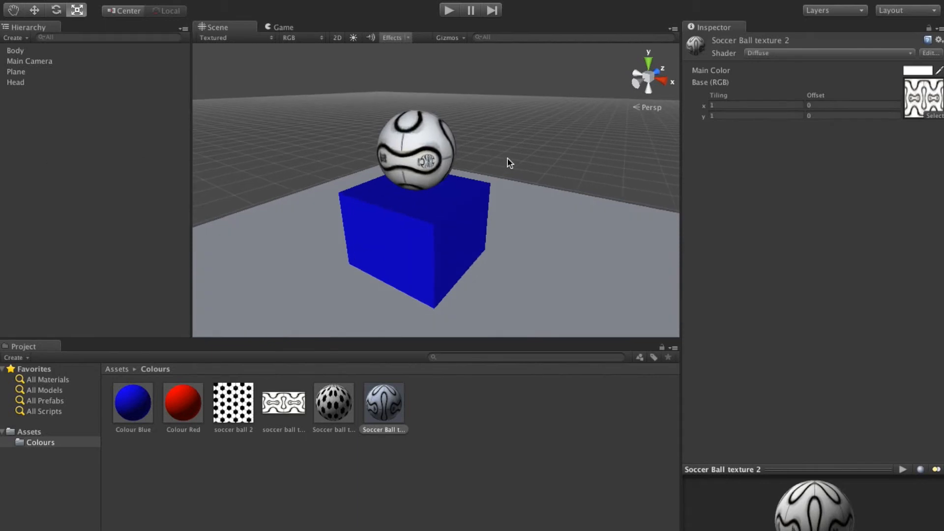
{"action": "key", "text": "d"}
{"action": "right_click_drag", "start_coordinate": [508, 158], "coordinate": [126, 158]}
{"action": "key", "text": "s"}
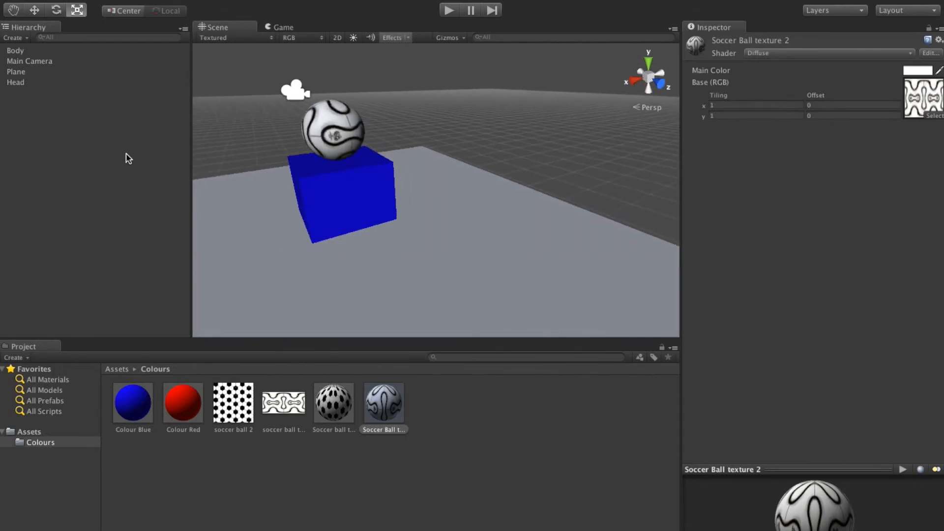
{"action": "right_click_drag", "start_coordinate": [437, 134], "coordinate": [324, 141]}
{"action": "key", "text": "w"}
{"action": "key", "text": "d"}
{"action": "key", "text": "s"}
{"action": "key", "text": "w"}
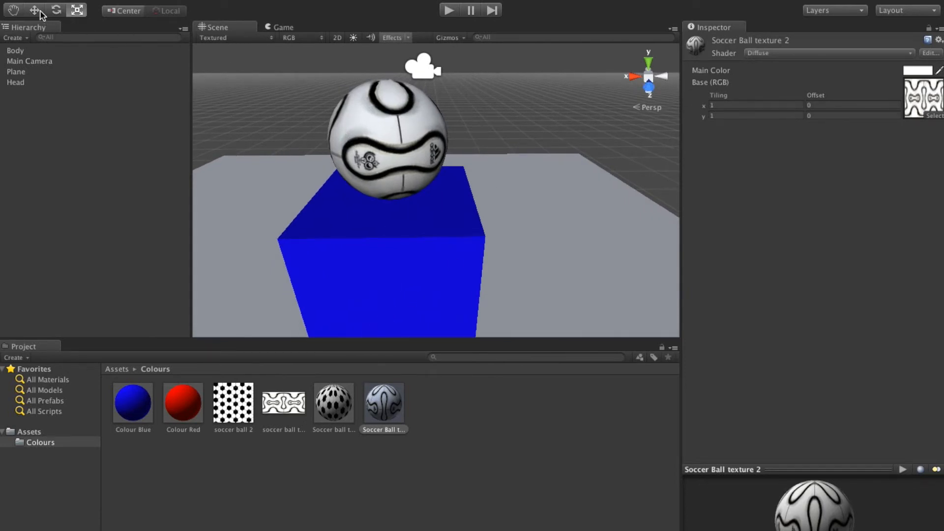
Rotate the Head sphere about 50 degrees around its Y axis and deselect it.
{"action": "left_click", "coordinate": [58, 14]}
{"action": "left_click", "coordinate": [384, 135]}
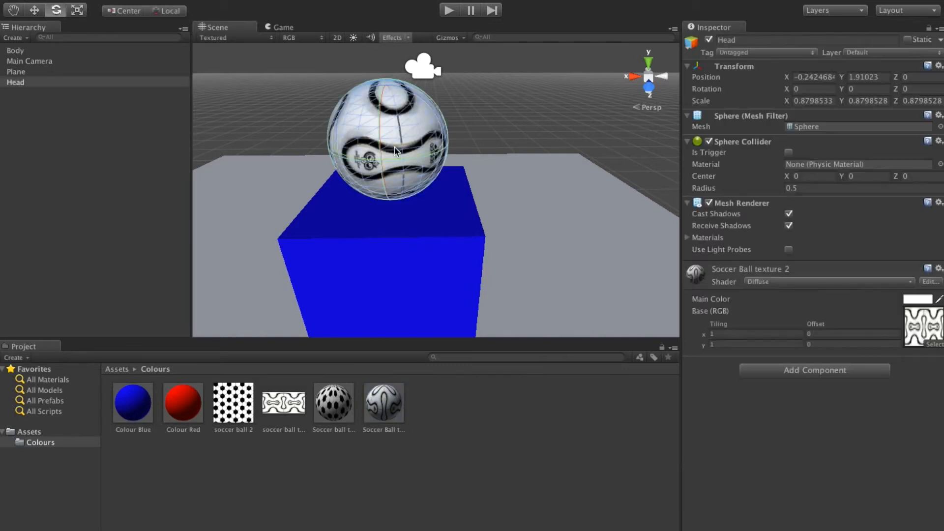
{"action": "left_click_drag", "start_coordinate": [409, 159], "coordinate": [118, 76]}
{"action": "left_click", "coordinate": [14, 10]}
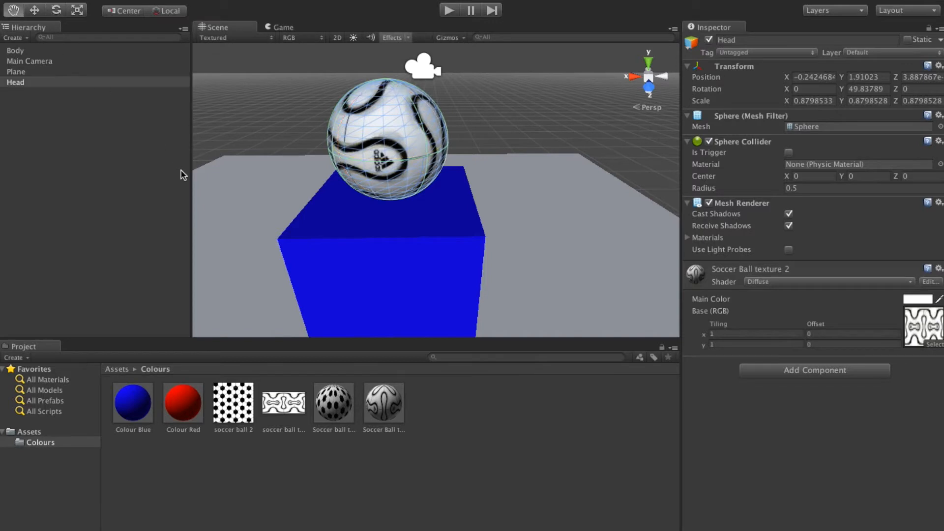
{"action": "left_click", "coordinate": [43, 15]}
{"action": "left_click", "coordinate": [368, 529]}
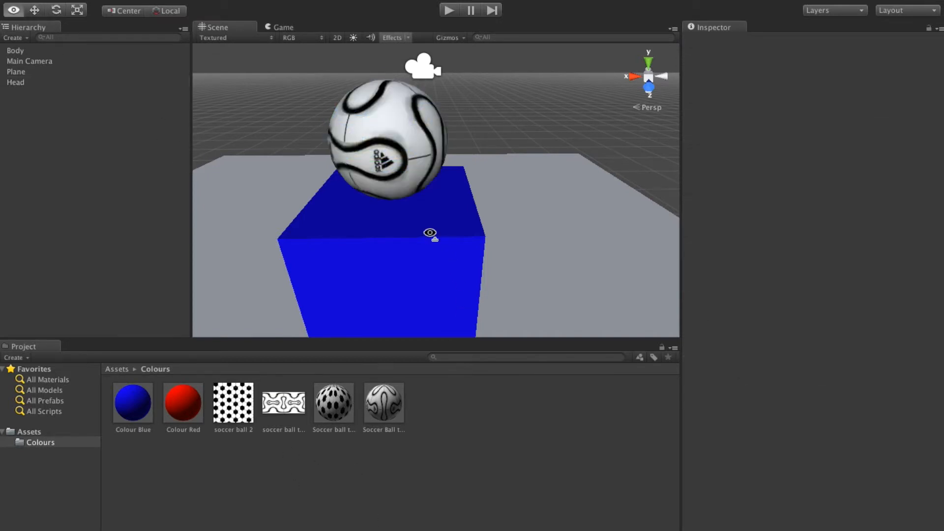
{"action": "scroll", "coordinate": [430, 232], "scroll_direction": "down", "scroll_amount": 5}
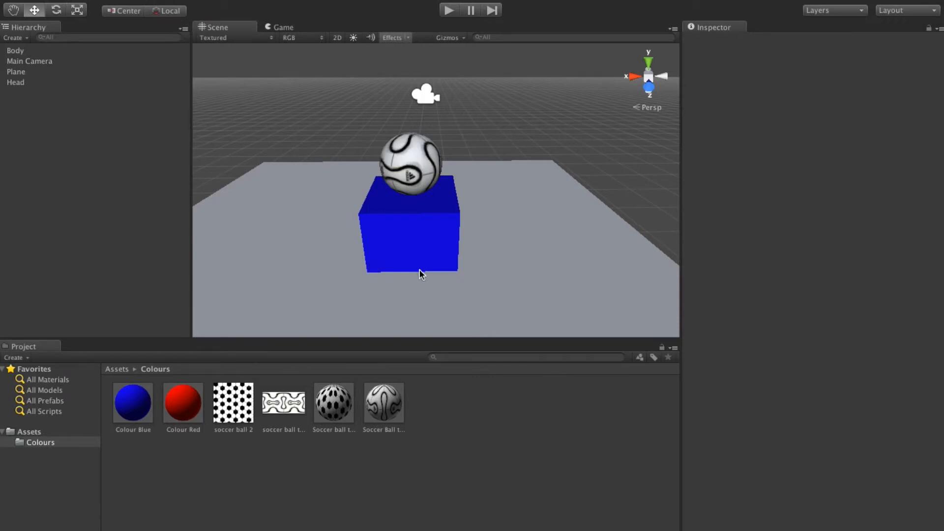
{"action": "right_click_drag", "start_coordinate": [419, 270], "coordinate": [413, 231]}
{"action": "key", "text": "w"}
{"action": "key", "text": "s"}
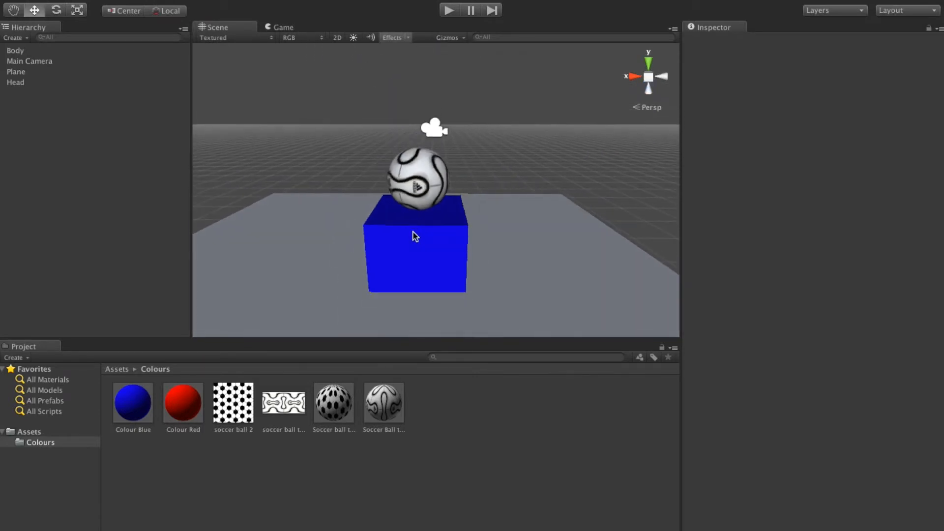
{"action": "left_click_drag", "start_coordinate": [401, 261], "coordinate": [435, 274], "text": "alt"}
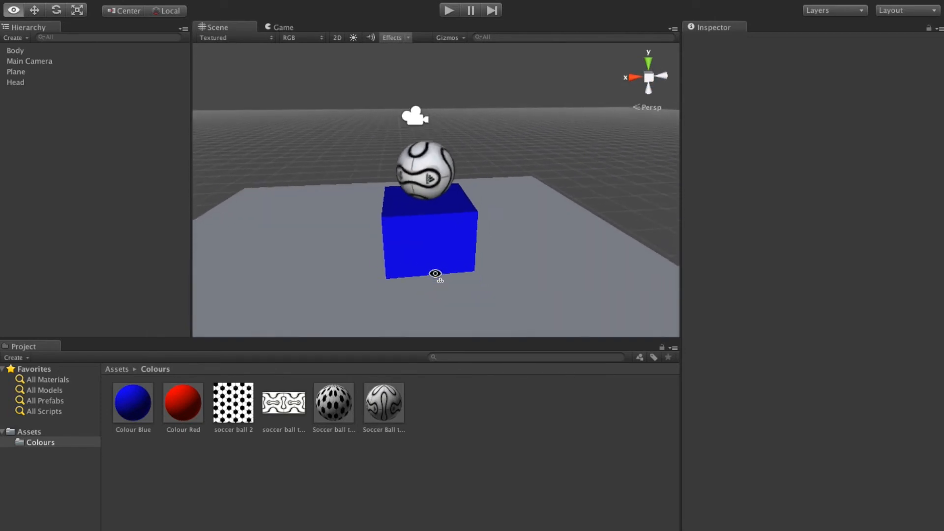
{"action": "scroll", "coordinate": [435, 273], "scroll_direction": "up", "scroll_amount": 3, "text": "alt"}
{"action": "scroll", "coordinate": [434, 274], "scroll_direction": "down", "scroll_amount": 3, "text": "alt"}
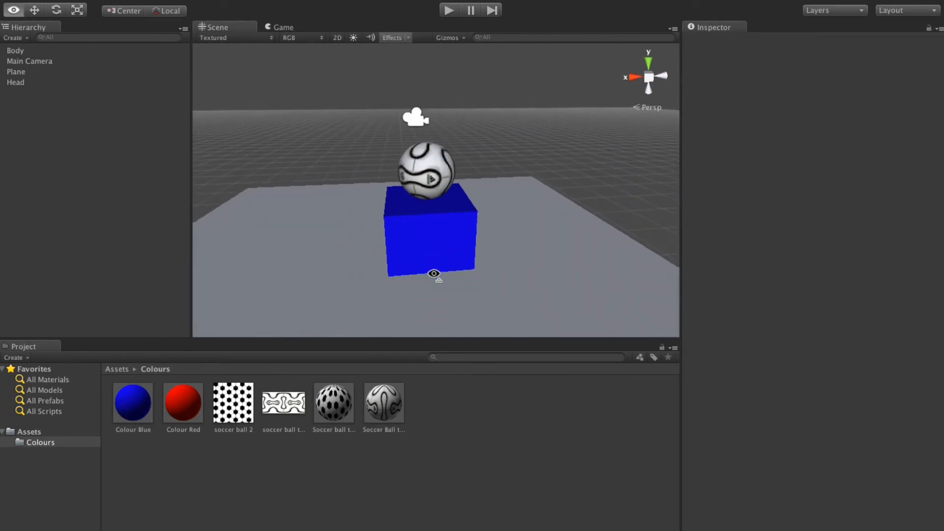
{"action": "scroll", "coordinate": [434, 274], "scroll_direction": "up", "scroll_amount": 2, "text": "alt"}
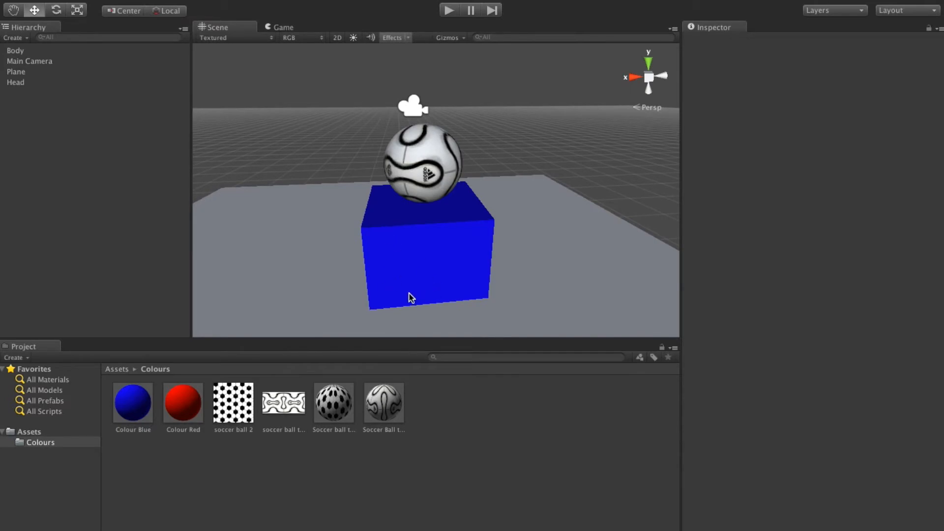
Switch to Photoshop and create a new document 100 pixels wide and 400 pixels high.
{"action": "key", "text": "ctrl+Left"}
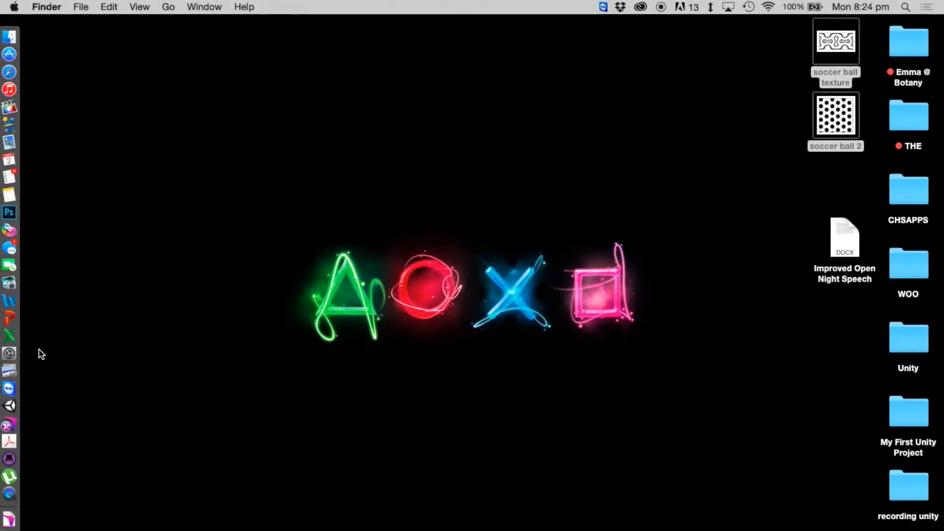
{"action": "left_click", "coordinate": [15, 214]}
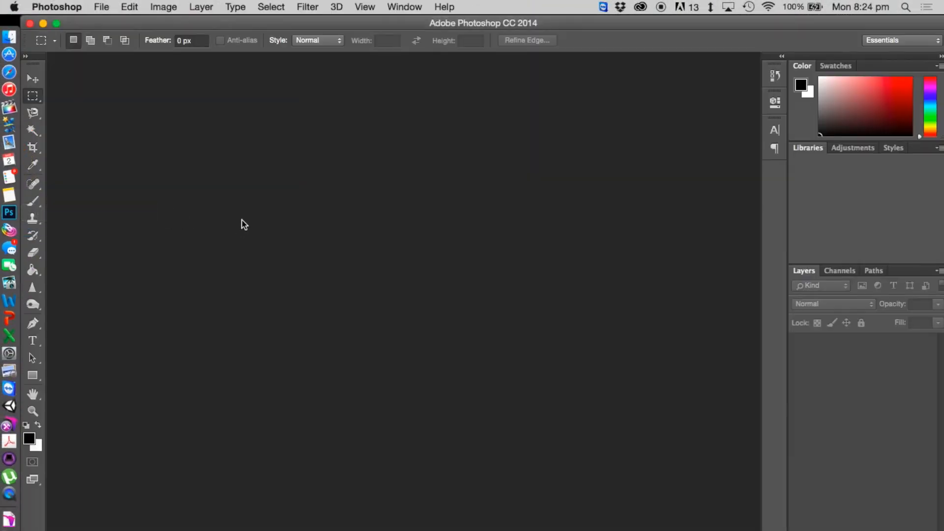
{"action": "left_click", "coordinate": [102, 7]}
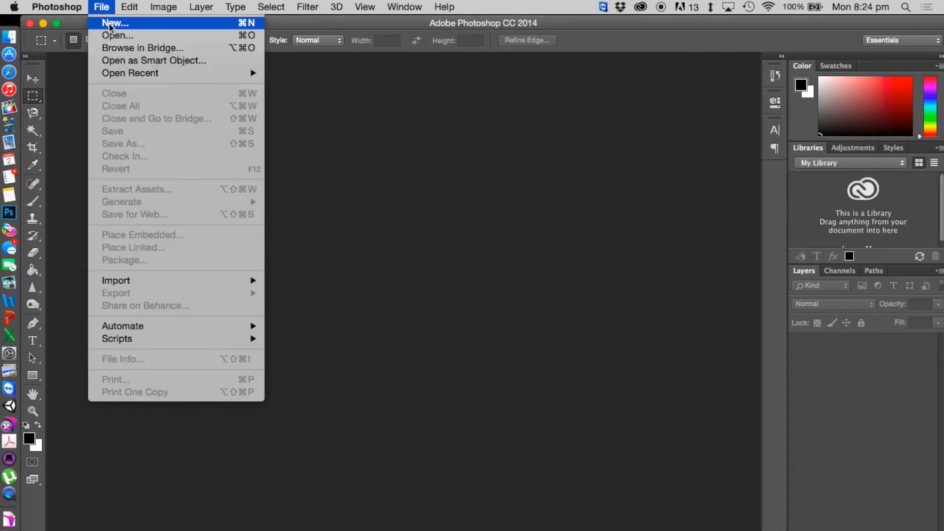
{"action": "left_click", "coordinate": [111, 22]}
{"action": "key", "text": "Tab"}
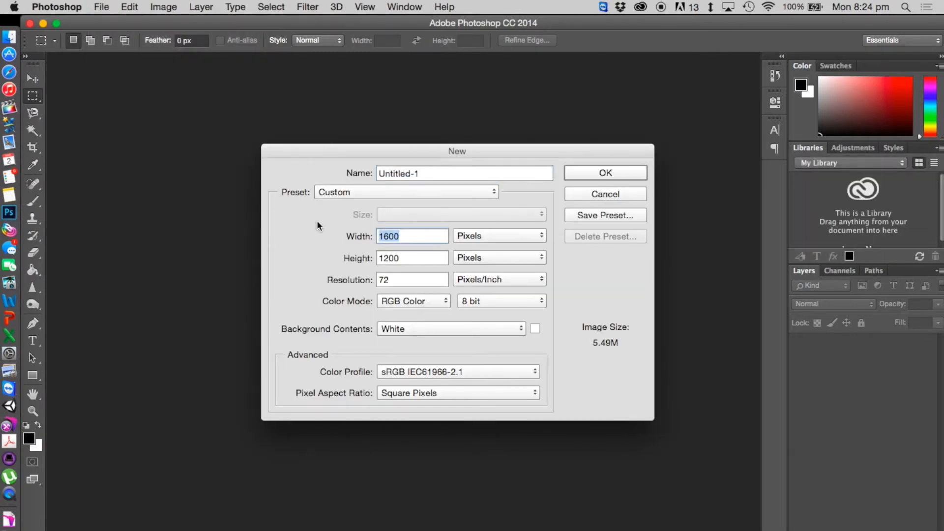
{"action": "type", "text": "250"}
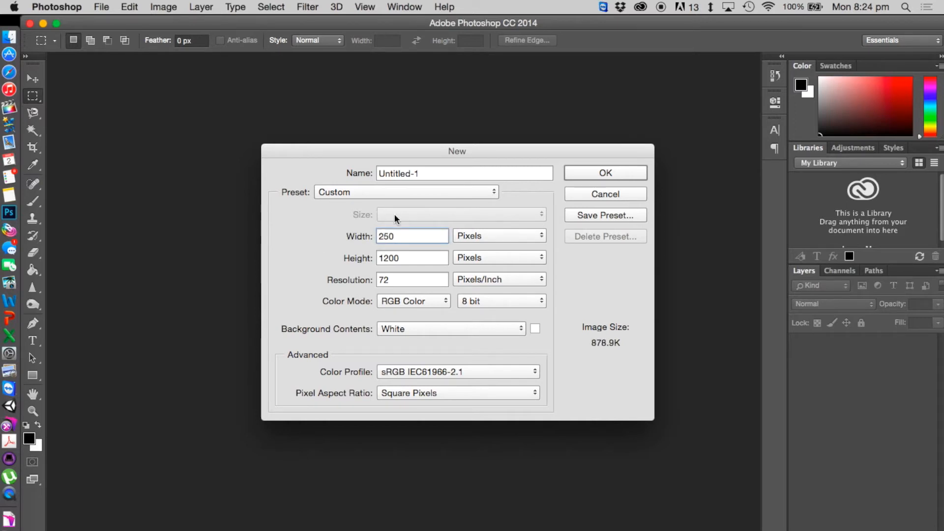
{"action": "key", "text": "BackSpace"}
{"action": "key", "text": "BackSpace"}
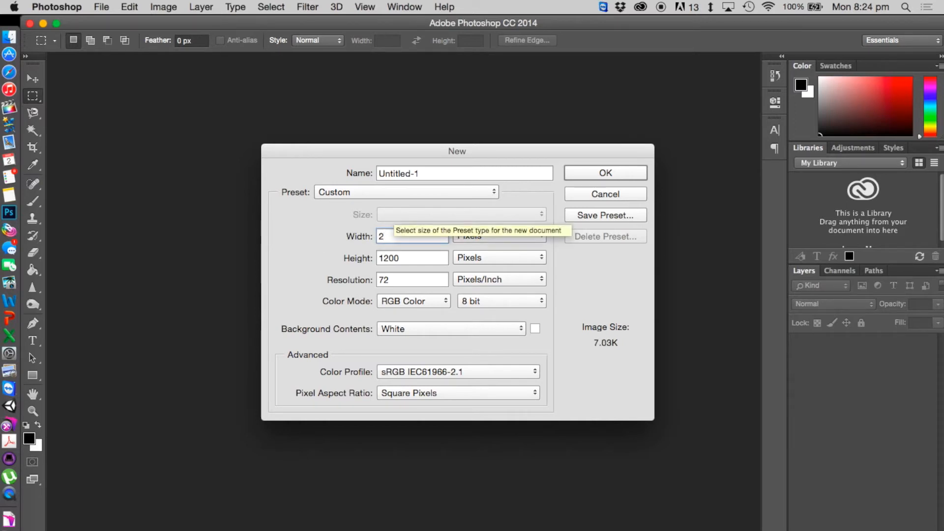
{"action": "type", "text": "00"}
{"action": "key", "text": "Tab"}
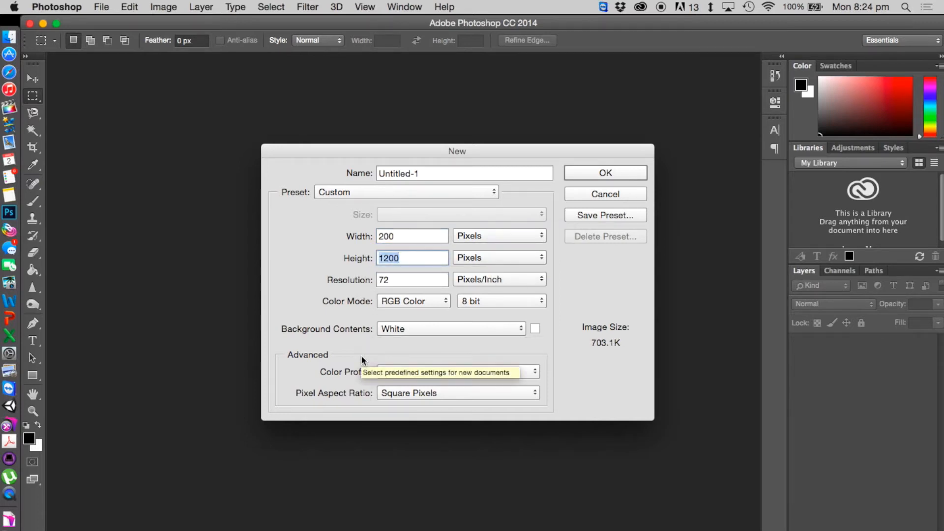
{"action": "type", "text": "400"}
{"action": "key", "text": "shift+Tab"}
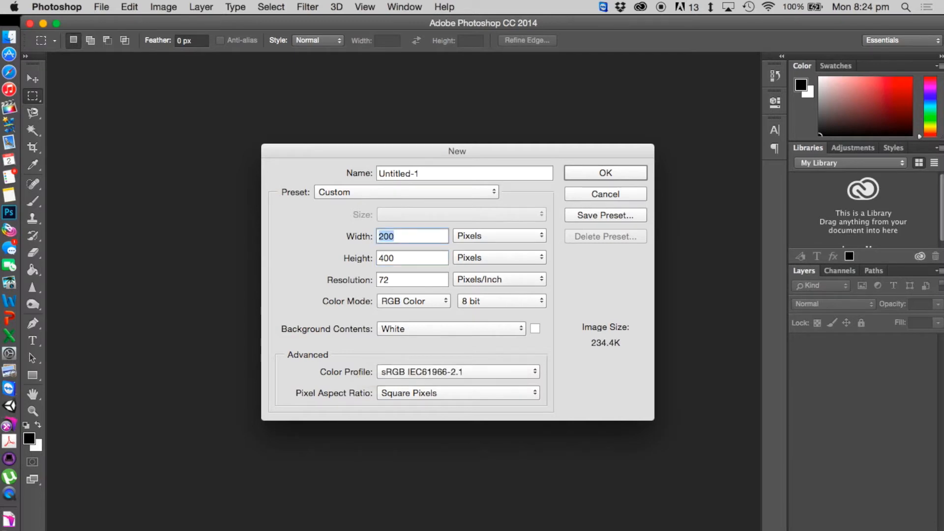
{"action": "type", "text": "100"}
{"action": "left_click", "coordinate": [578, 173]}
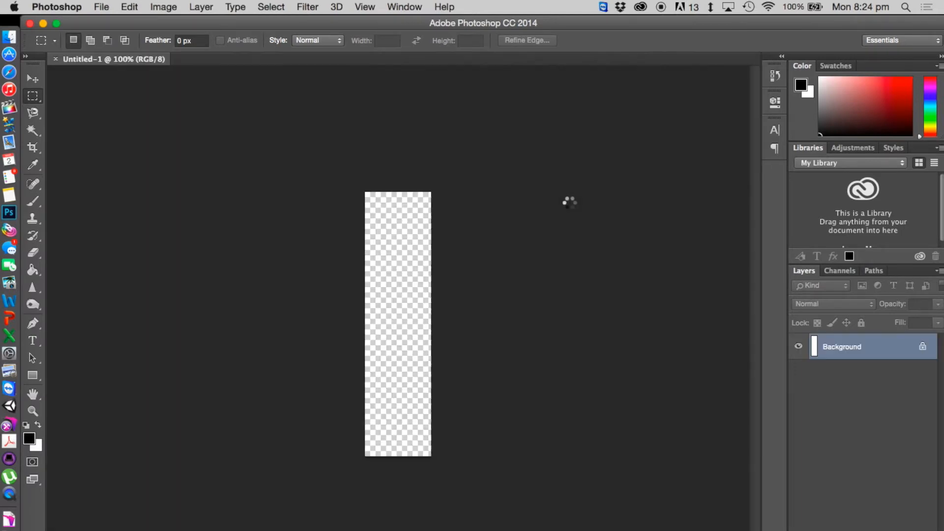
Set the foreground colour to dark olive (#797426) and fill the blank background with the Paint Bucket.
{"action": "key", "text": "super+plus"}
{"action": "key", "text": "super+minus"}
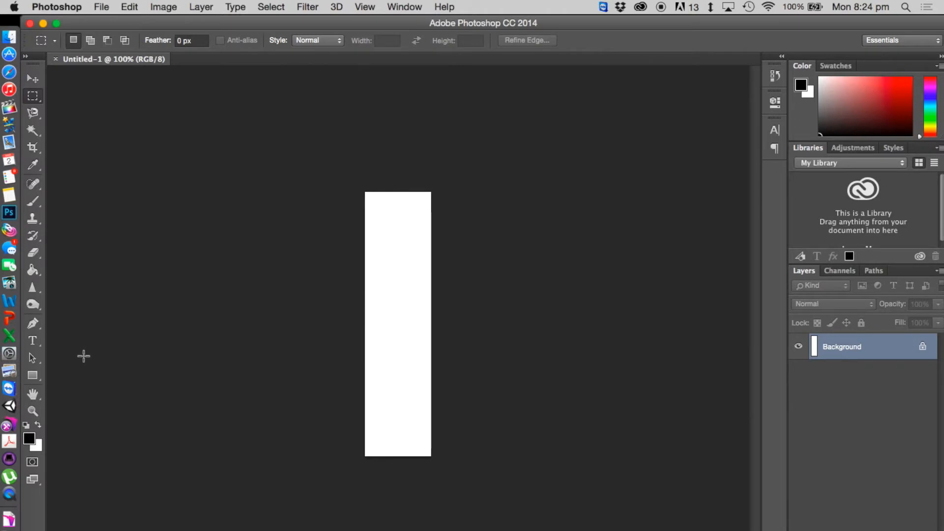
{"action": "left_click", "coordinate": [33, 270]}
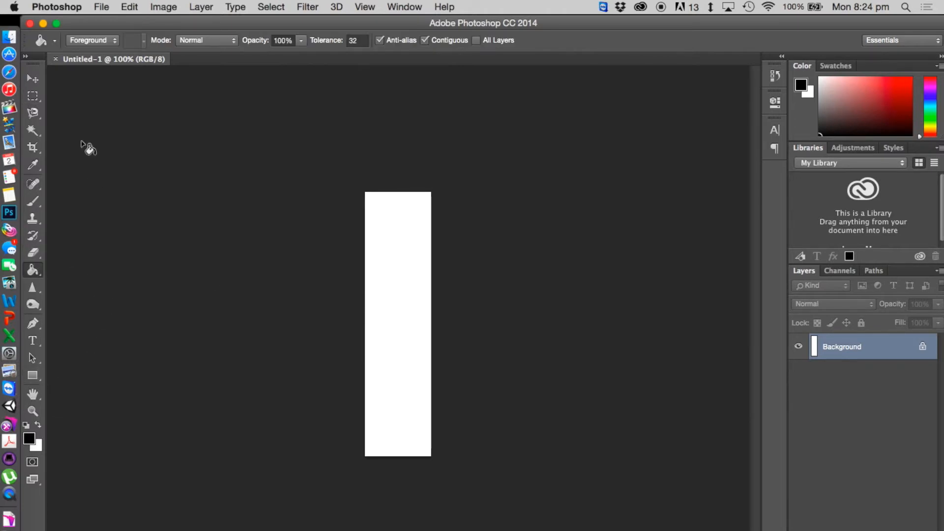
{"action": "left_click", "coordinate": [57, 26]}
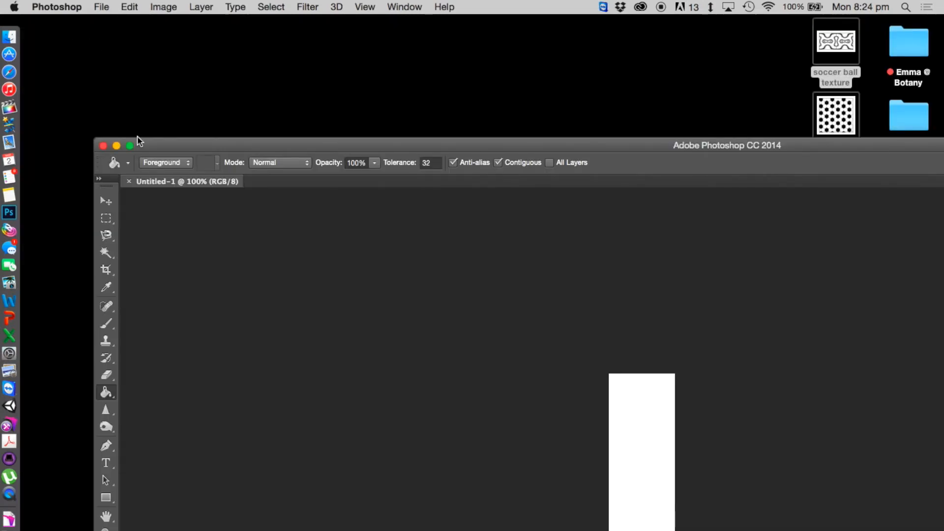
{"action": "left_click", "coordinate": [131, 145]}
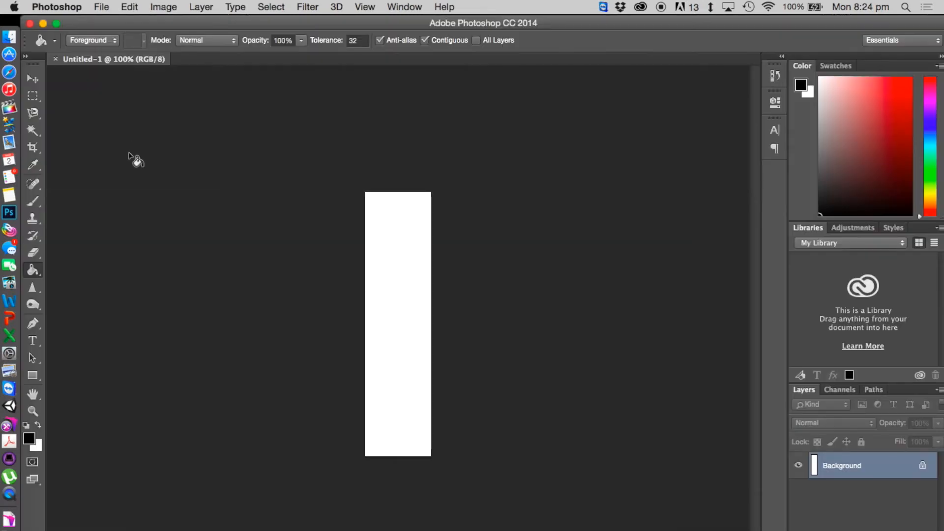
{"action": "left_click", "coordinate": [34, 441]}
{"action": "left_click", "coordinate": [635, 383]}
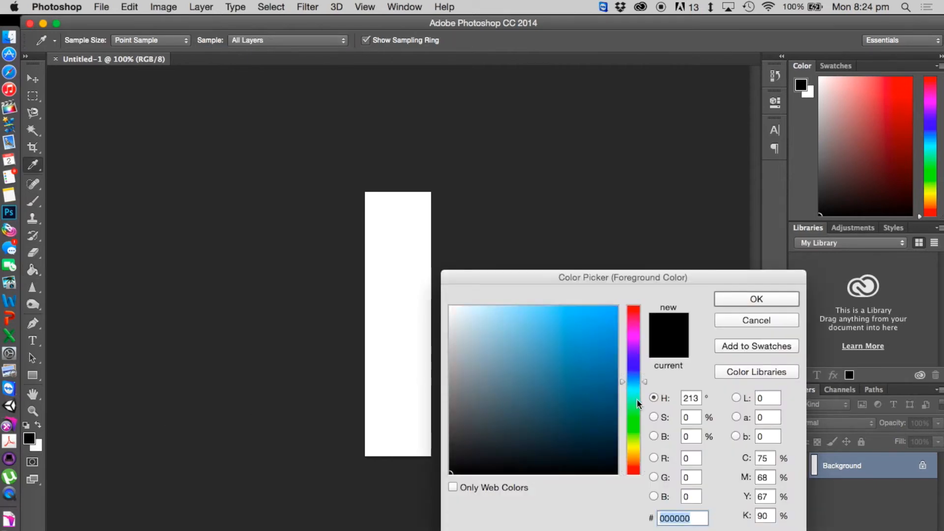
{"action": "left_click_drag", "start_coordinate": [638, 403], "coordinate": [639, 448]}
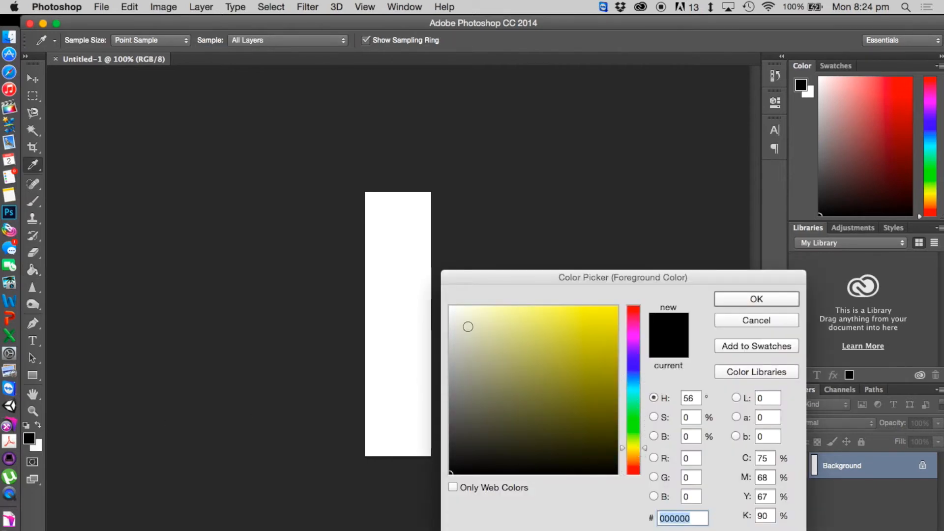
{"action": "mouse_move", "coordinate": [502, 337]}
{"action": "left_mouse_down"}
{"action": "mouse_move", "coordinate": [548, 371]}
{"action": "mouse_move", "coordinate": [552, 394]}
{"action": "mouse_move", "coordinate": [564, 394]}
{"action": "left_mouse_up"}
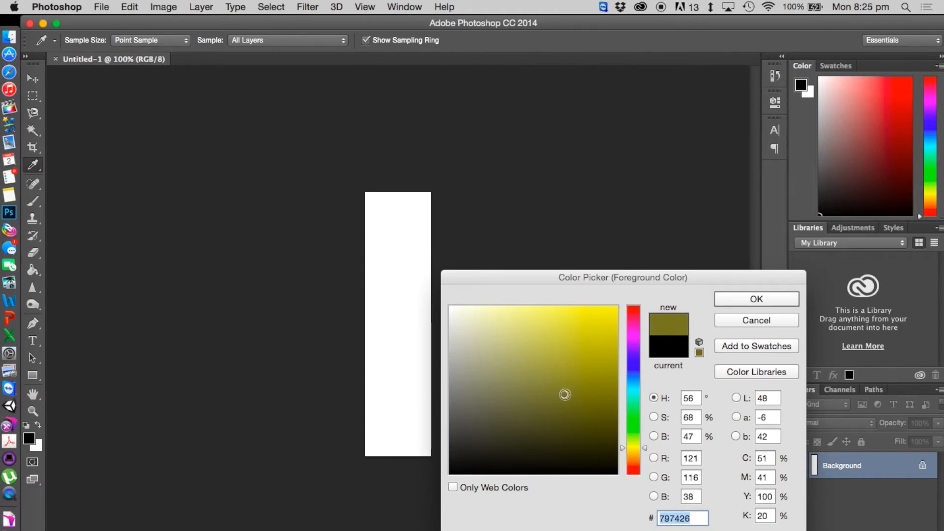
{"action": "left_click", "coordinate": [756, 300]}
{"action": "key", "text": "g"}
{"action": "left_click", "coordinate": [412, 393]}
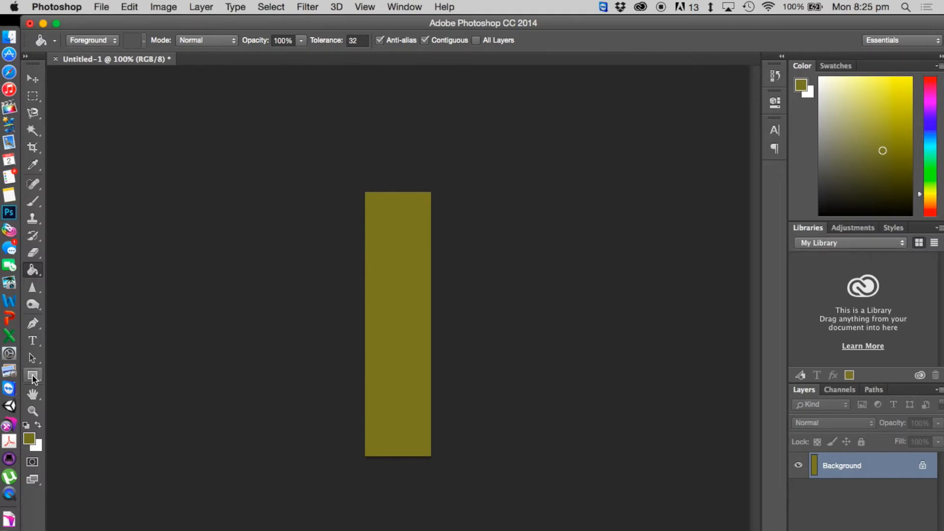
Draw a black ellipse about 13 px wide and 16 px high in the canvas's upper-left corner.
{"action": "left_click", "coordinate": [31, 374]}
{"action": "left_click", "coordinate": [84, 397]}
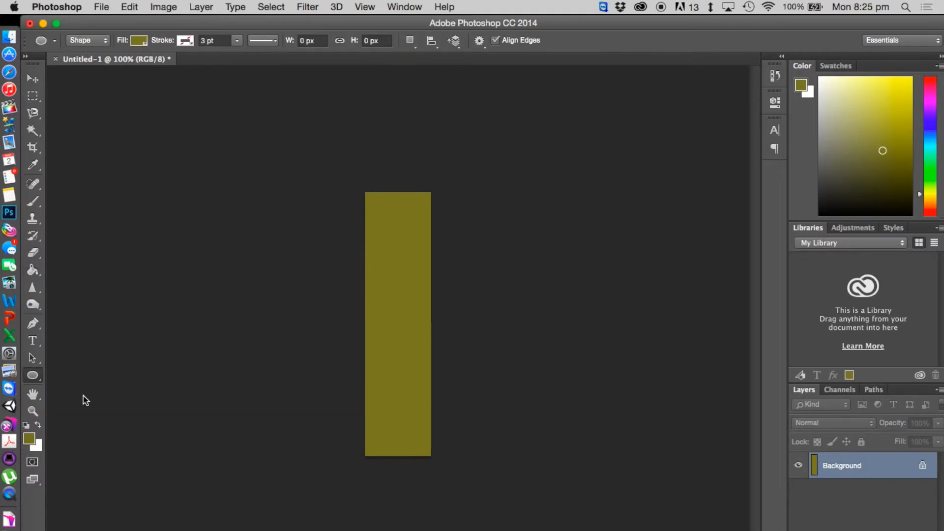
{"action": "left_click", "coordinate": [26, 426]}
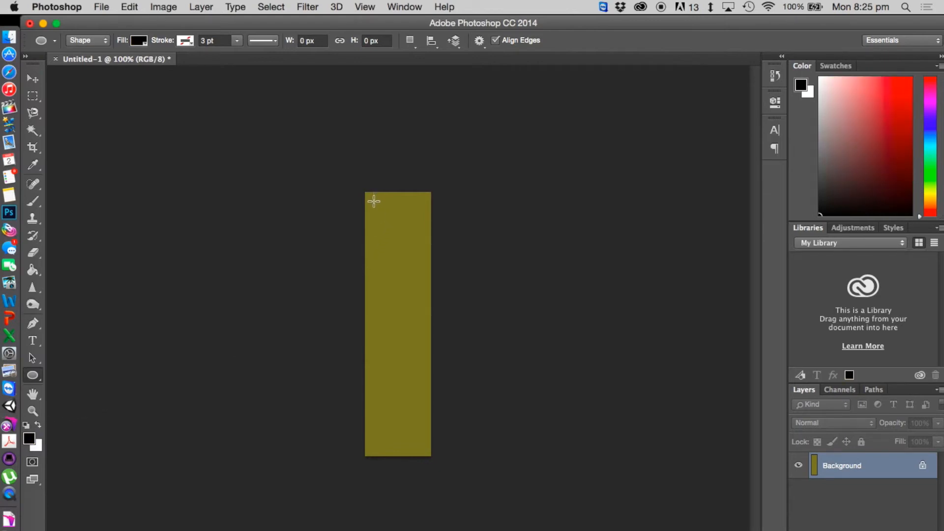
{"action": "left_click_drag", "start_coordinate": [372, 199], "coordinate": [378, 207]}
{"action": "left_click", "coordinate": [739, 95]}
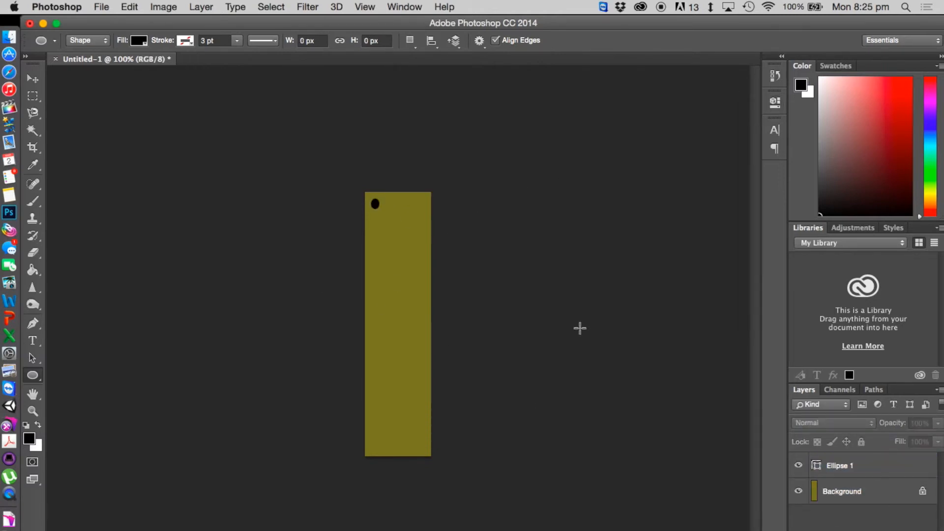
Duplicate the Ellipse 1 layer and move the copy straight across to the canvas's upper-right corner.
{"action": "left_click", "coordinate": [860, 468]}
{"action": "right_click", "coordinate": [858, 465]}
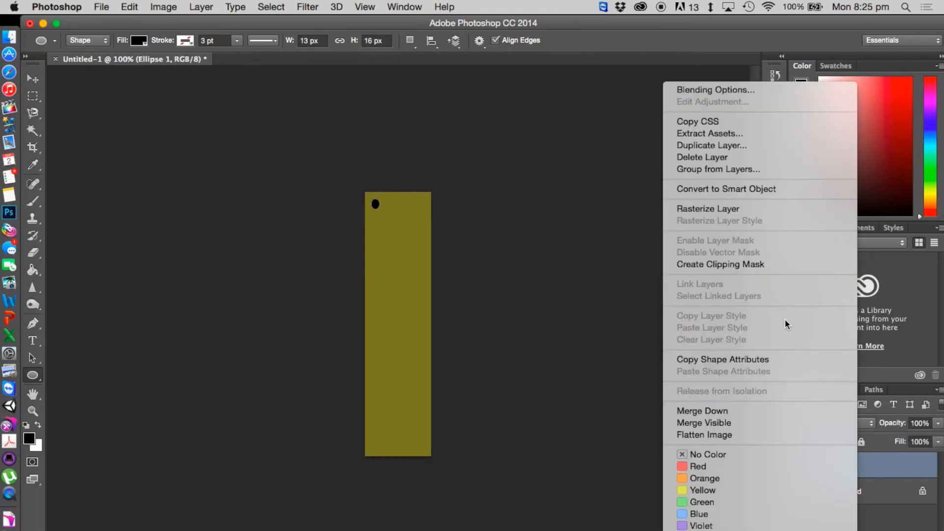
{"action": "left_click", "coordinate": [712, 145]}
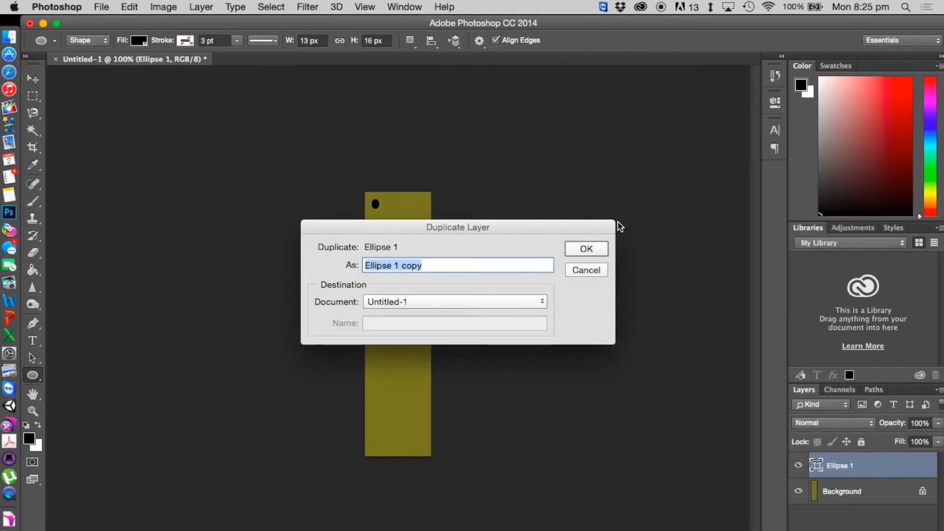
{"action": "left_click", "coordinate": [584, 246]}
{"action": "key", "text": "v"}
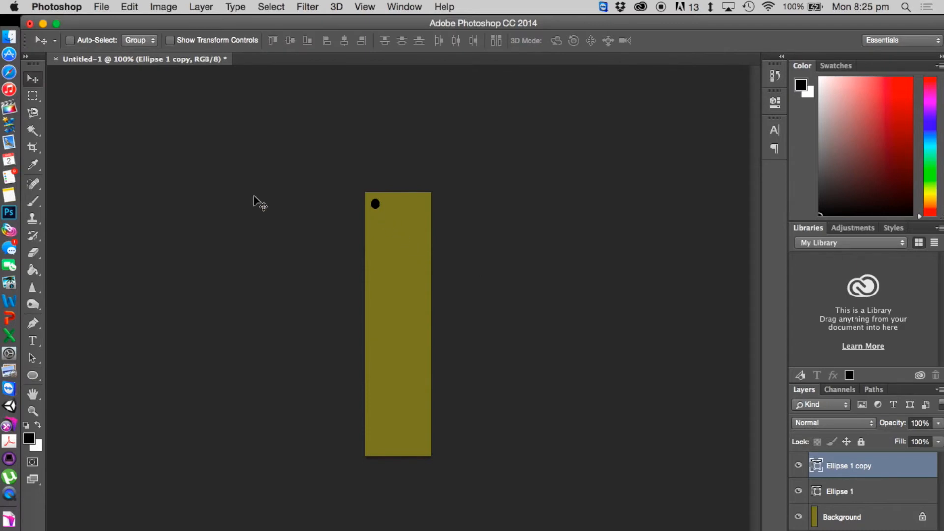
{"action": "left_click_drag", "start_coordinate": [379, 203], "coordinate": [424, 205]}
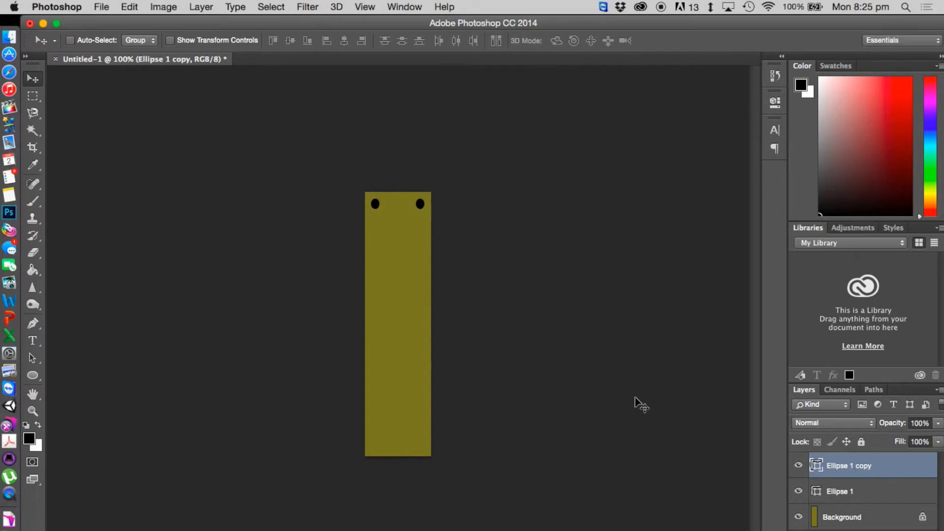
Duplicate both ellipse layers together and move the copies straight down to the canvas's two lower corners.
{"action": "left_click", "coordinate": [865, 491], "text": "shift"}
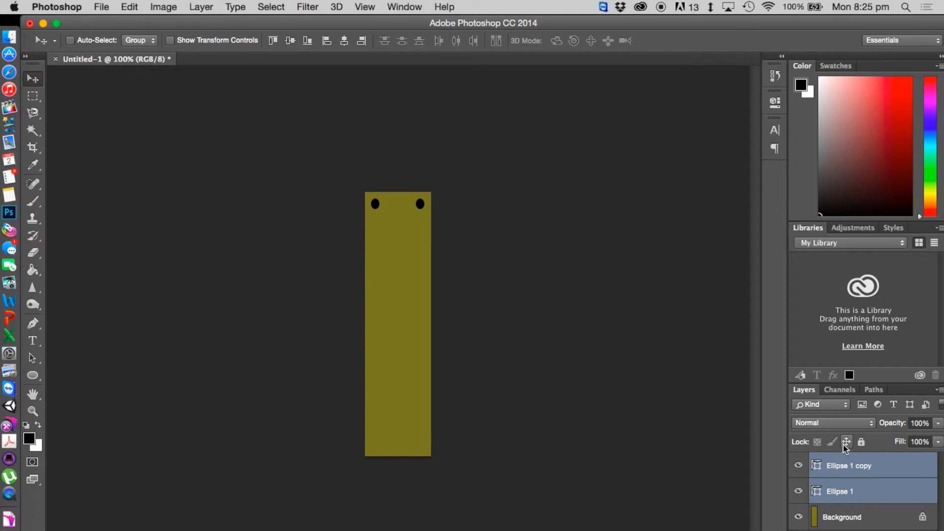
{"action": "right_click", "coordinate": [862, 470]}
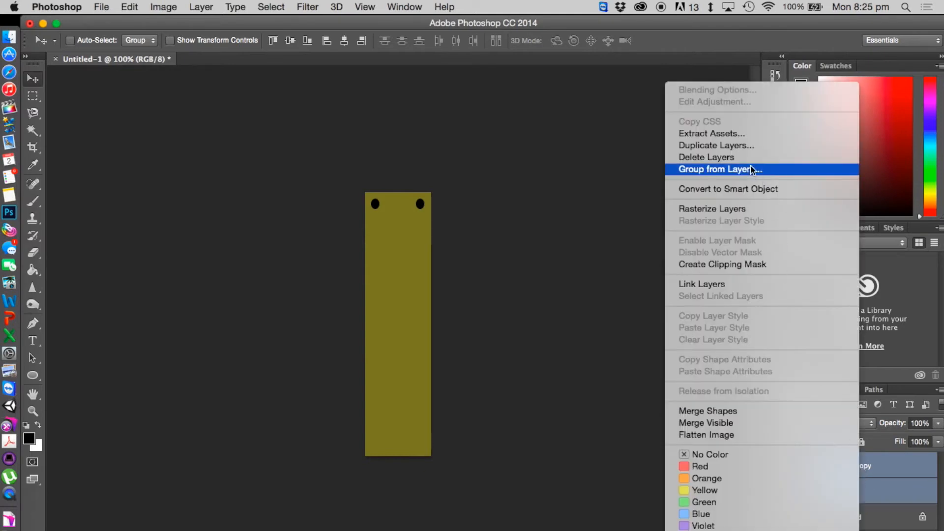
{"action": "left_click", "coordinate": [741, 145]}
{"action": "left_click", "coordinate": [580, 250]}
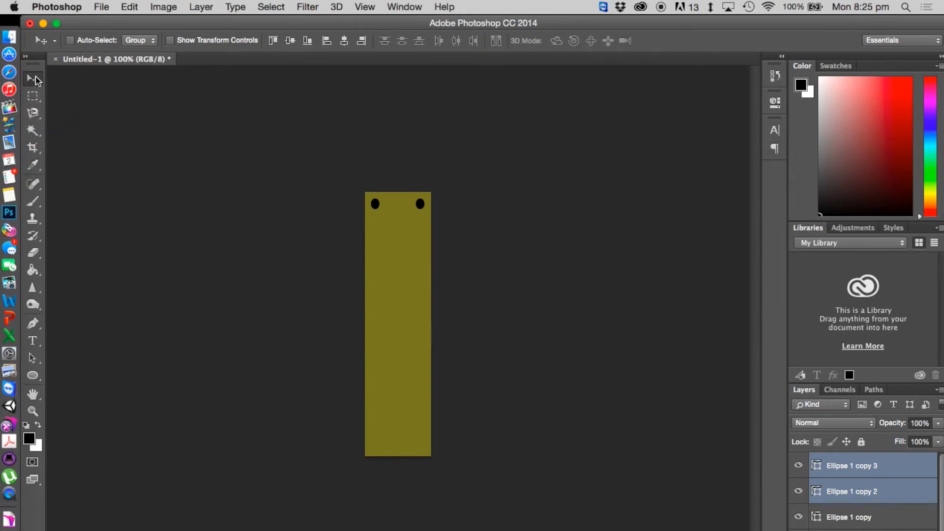
{"action": "left_click_drag", "start_coordinate": [422, 210], "coordinate": [422, 446]}
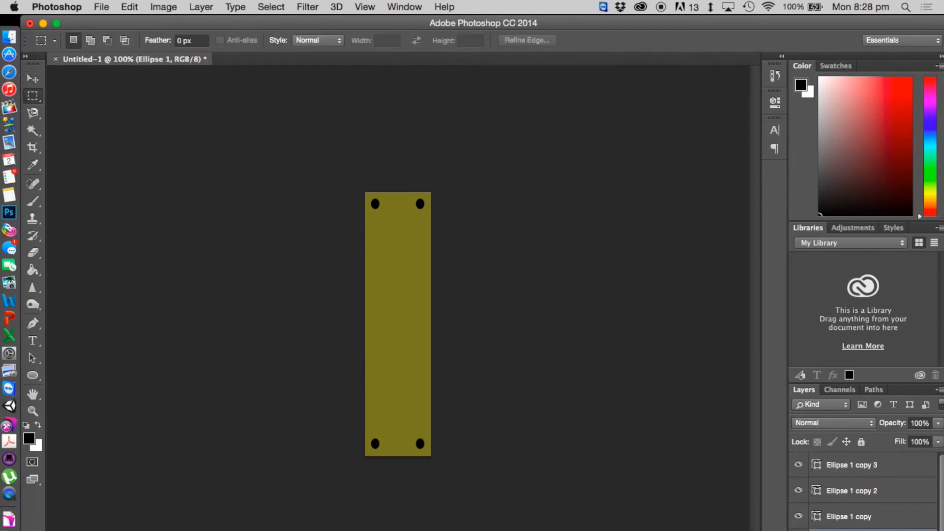
Duplicate the Background layer as Background copy and enlarge the layer list to show all the layers.
{"action": "left_click", "coordinate": [870, 530]}
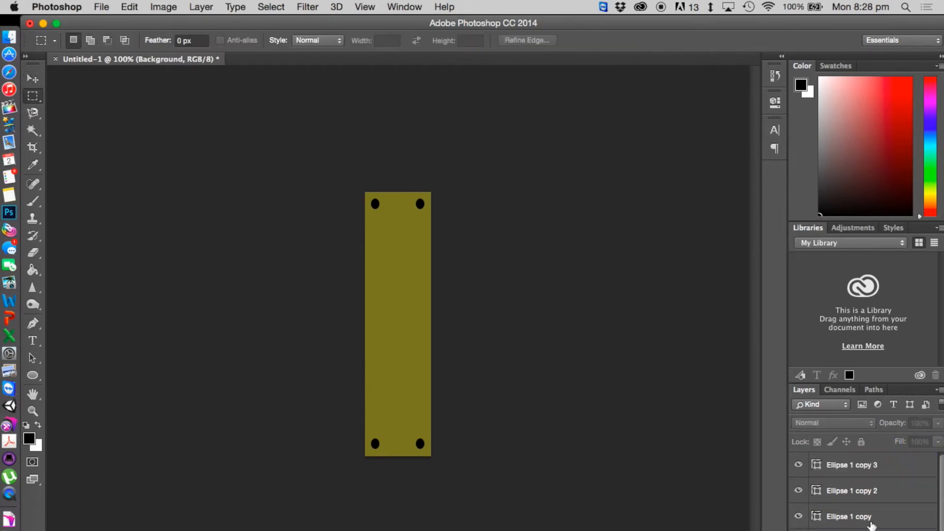
{"action": "right_click", "coordinate": [858, 521]}
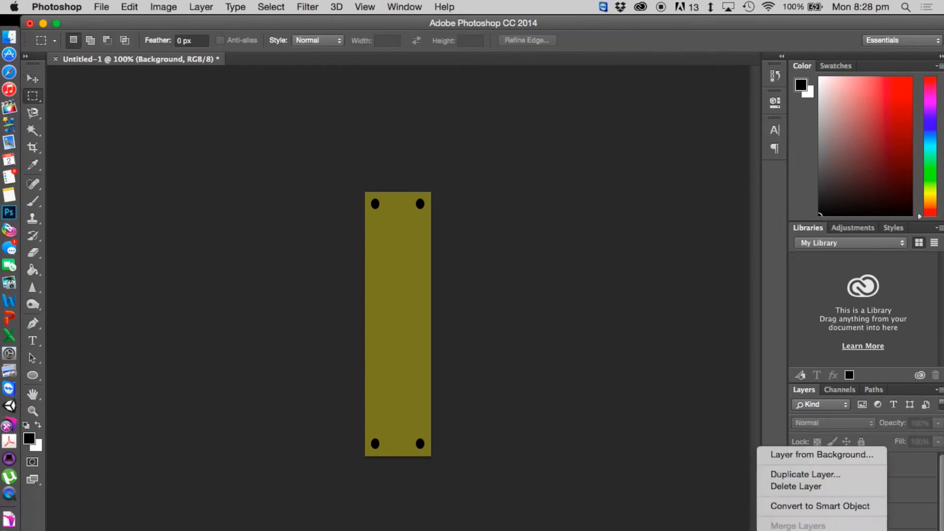
{"action": "left_click", "coordinate": [838, 476]}
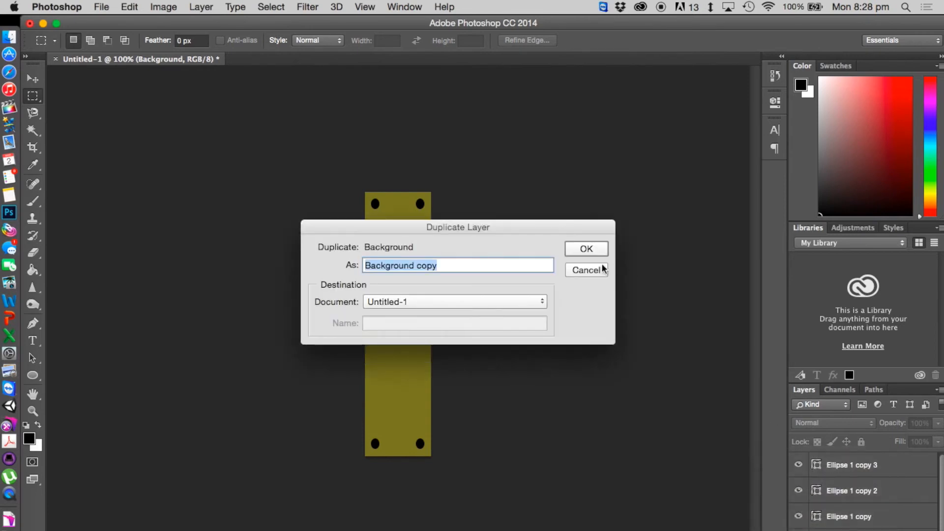
{"action": "left_click", "coordinate": [581, 251]}
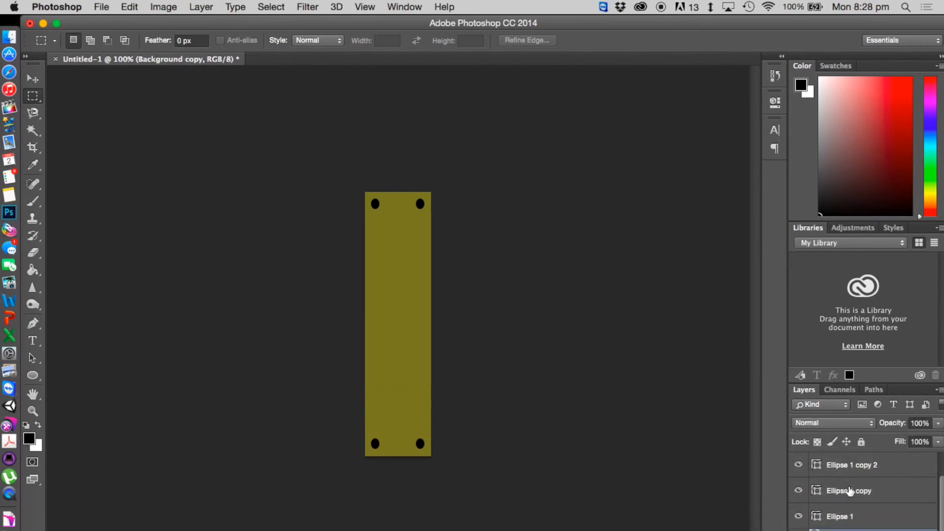
{"action": "left_click_drag", "start_coordinate": [875, 375], "coordinate": [877, 256]}
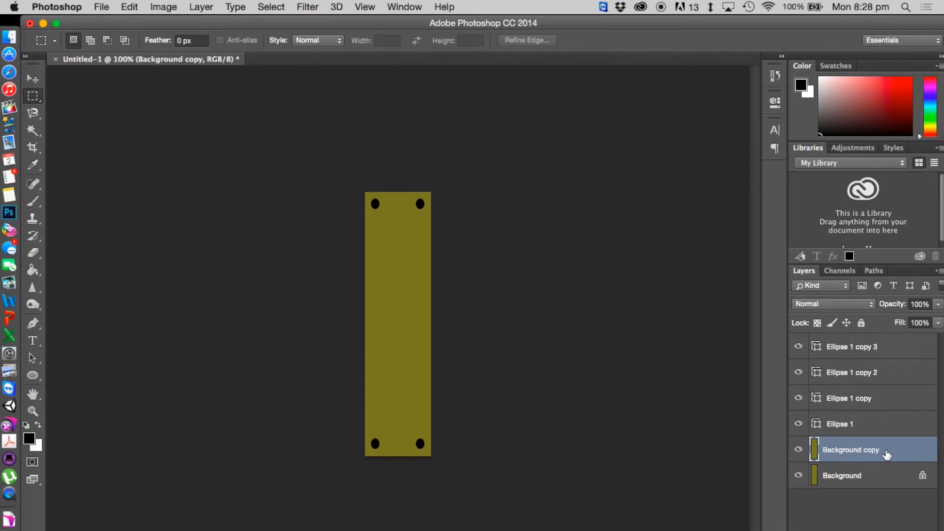
Fill the original Background layer with black using the Paint Bucket.
{"action": "left_click", "coordinate": [840, 482]}
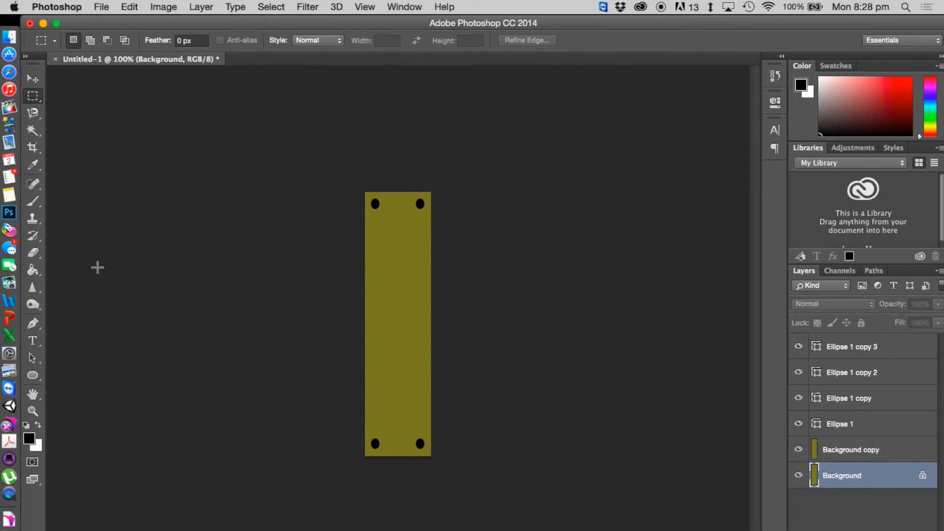
{"action": "left_click", "coordinate": [33, 274]}
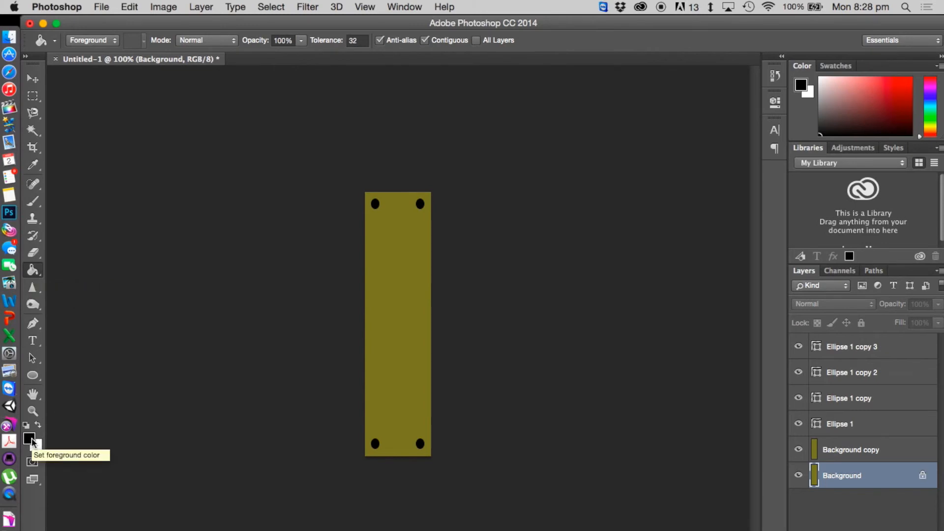
{"action": "left_click", "coordinate": [394, 277]}
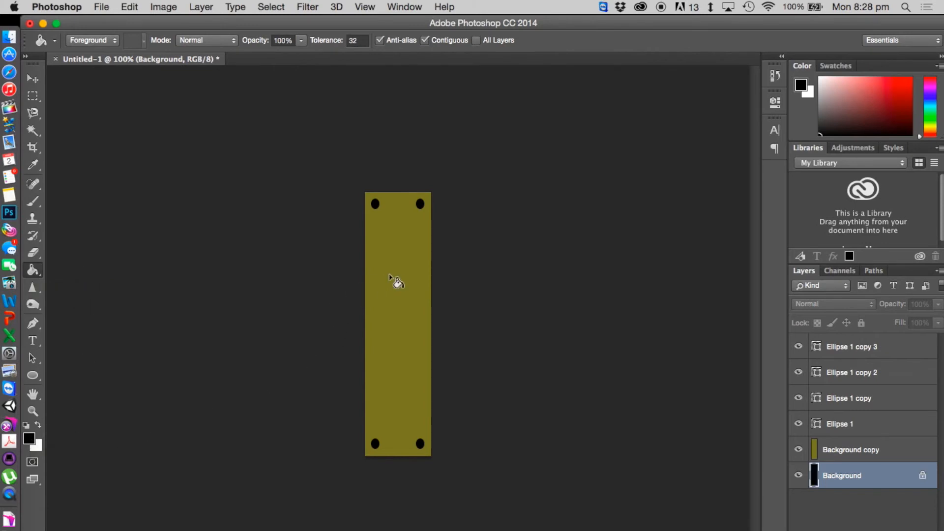
Scale the Background copy layer to 95% width and 98.75% height, keeping its upper-left corner fixed, and apply the transform.
{"action": "left_click", "coordinate": [869, 455]}
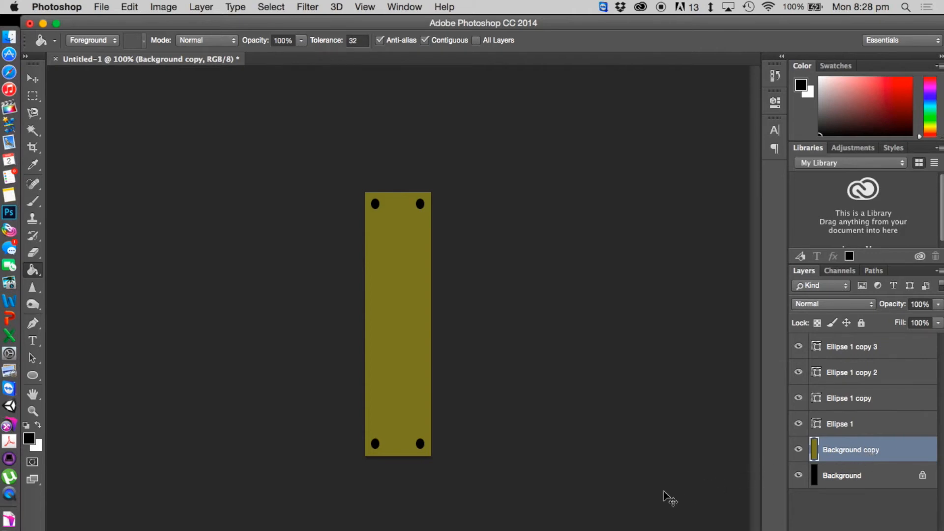
{"action": "key", "text": "super+t"}
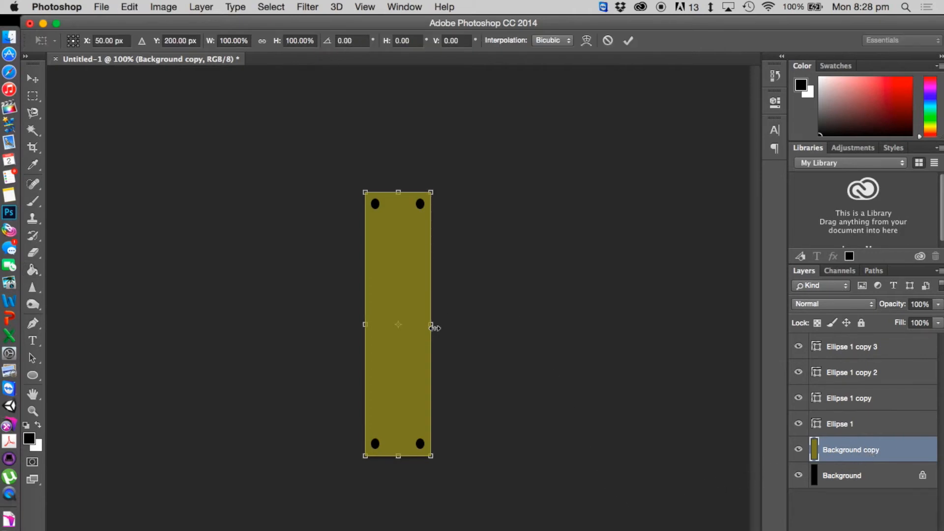
{"action": "left_click_drag", "start_coordinate": [431, 324], "coordinate": [424, 324]}
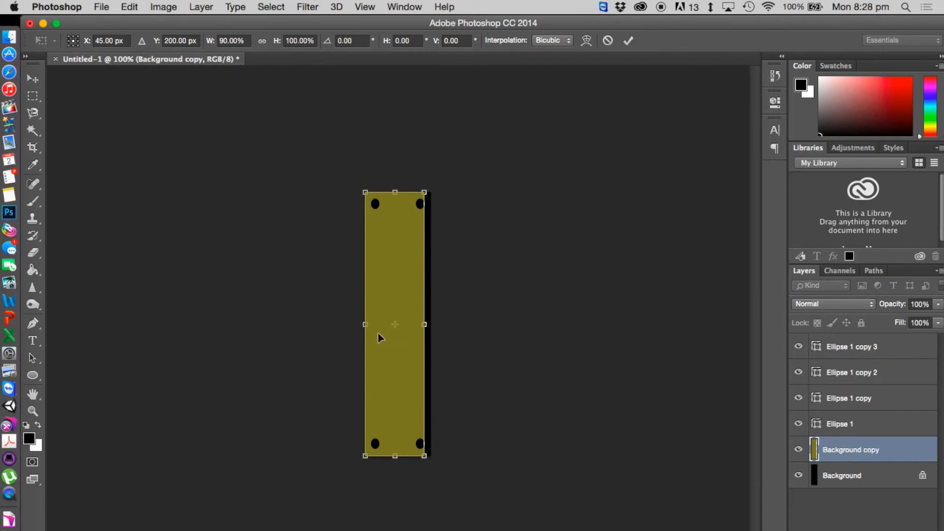
{"action": "key", "text": "super+plus"}
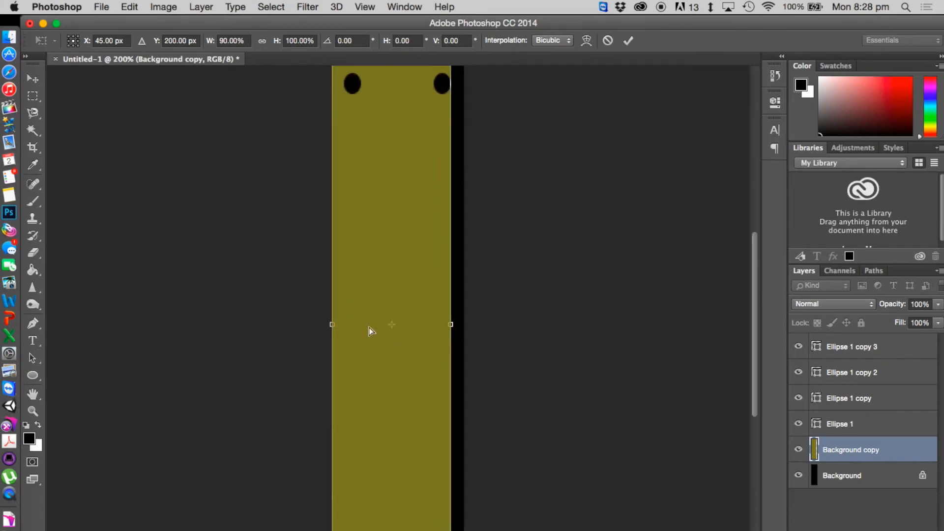
{"action": "scroll", "coordinate": [370, 329], "scroll_direction": "down", "scroll_amount": 5}
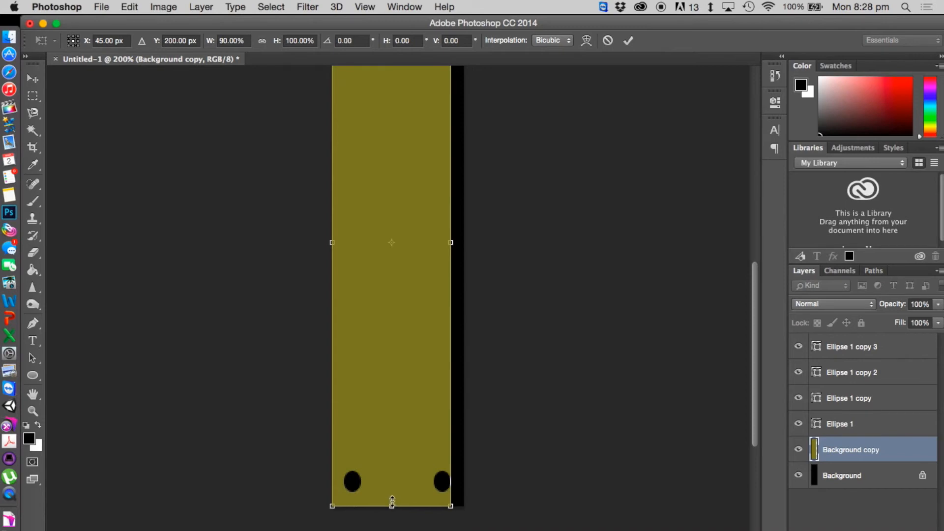
{"action": "left_click_drag", "start_coordinate": [392, 506], "coordinate": [392, 499]}
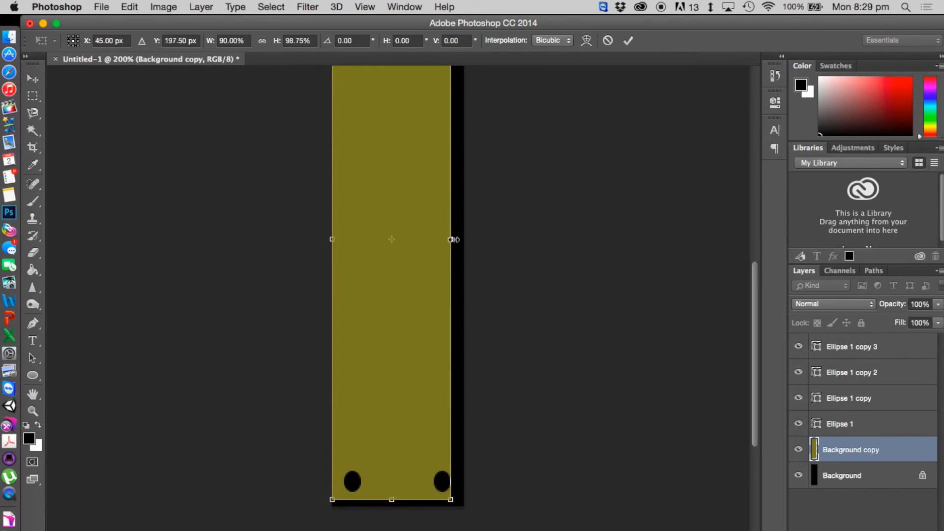
{"action": "left_click_drag", "start_coordinate": [451, 239], "coordinate": [460, 241]}
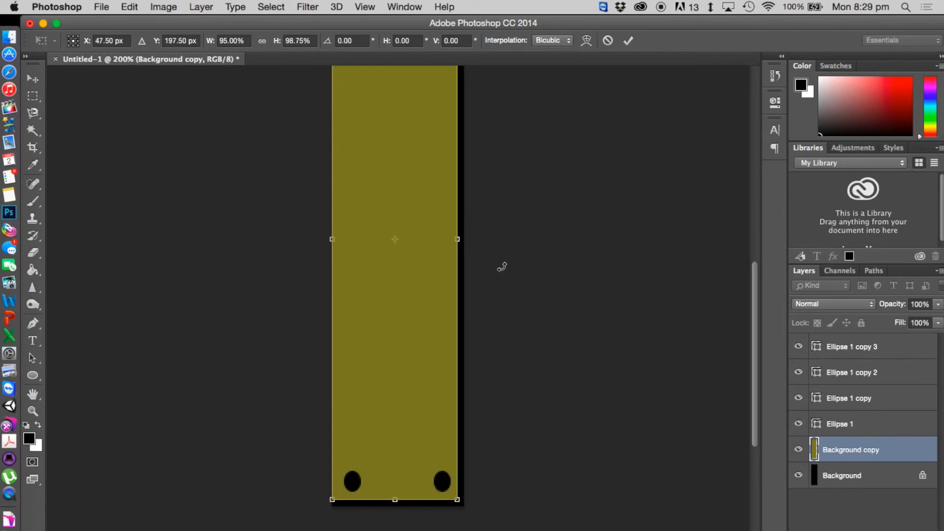
{"action": "key", "text": "g"}
{"action": "key", "text": "super+minus"}
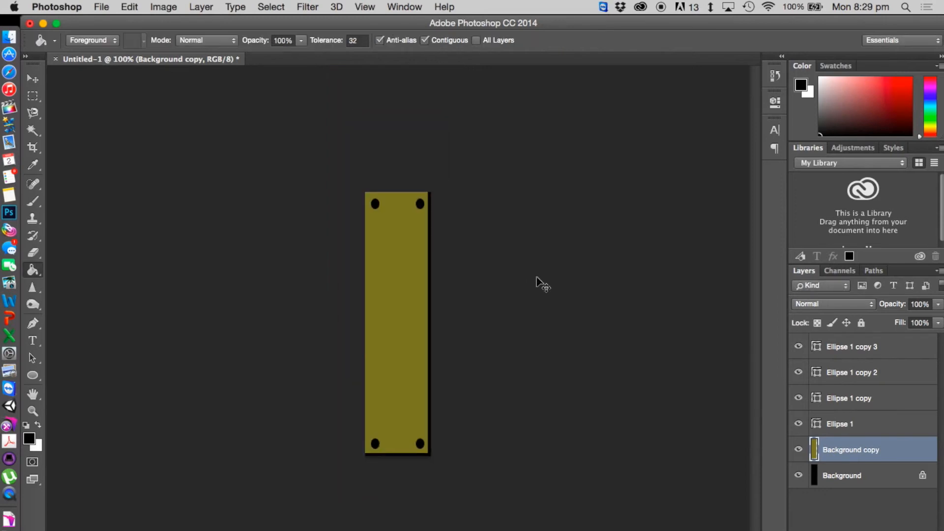
Nudge the Background copy layer down and to the right so a black border shows on all four sides.
{"action": "key", "text": "v"}
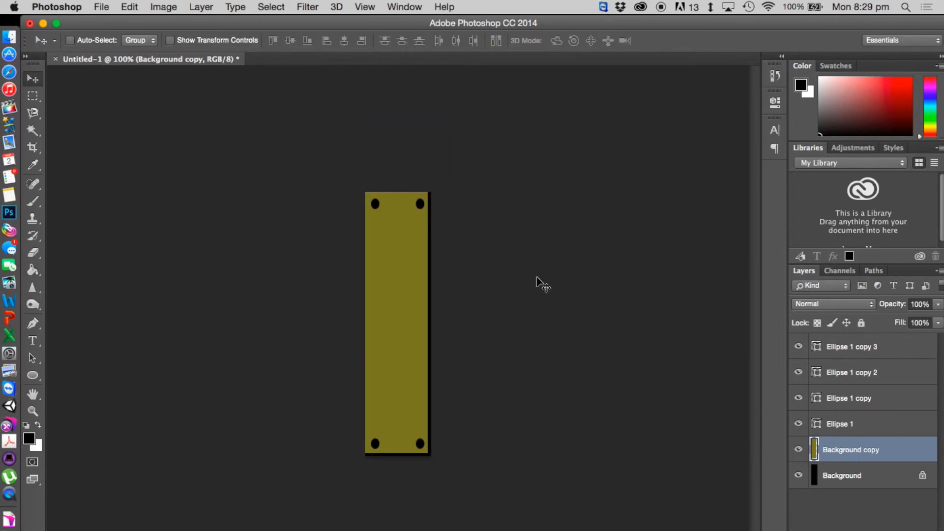
{"action": "key", "text": "Down"}
{"action": "key", "text": "Down"}
{"action": "key", "text": "Down"}
{"action": "key", "text": "Right"}
{"action": "key", "text": "Right"}
{"action": "key", "text": "Right"}
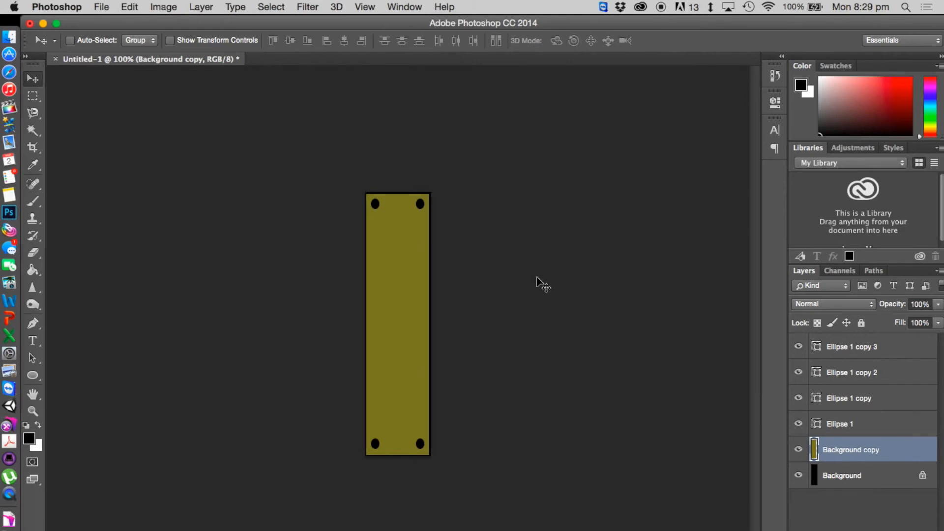
Nudge the Background copy layer slightly left to even out the side borders, and inspect the canvas's upper and lower edges at 200% zoom.
{"action": "key", "text": "super+plus"}
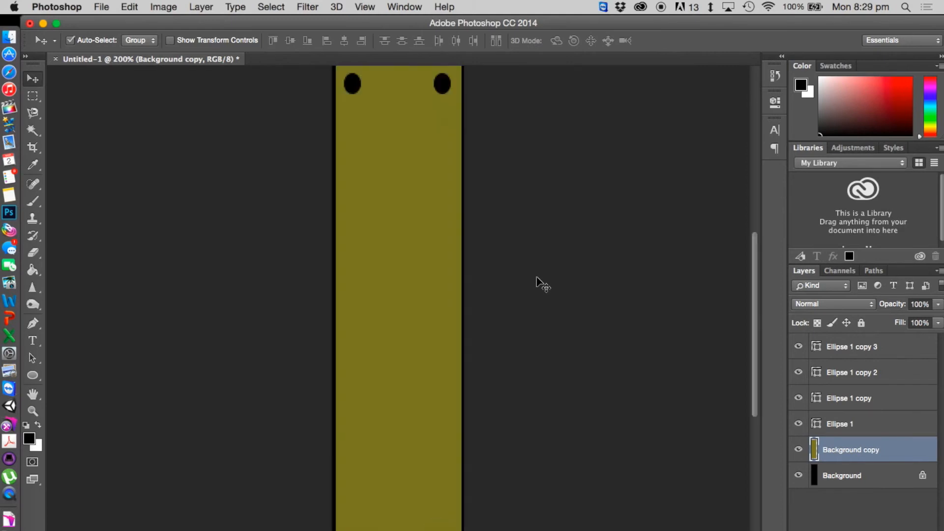
{"action": "key", "text": "Left"}
{"action": "key", "text": "Left"}
{"action": "scroll", "coordinate": [295, 236], "scroll_direction": "up", "scroll_amount": 3}
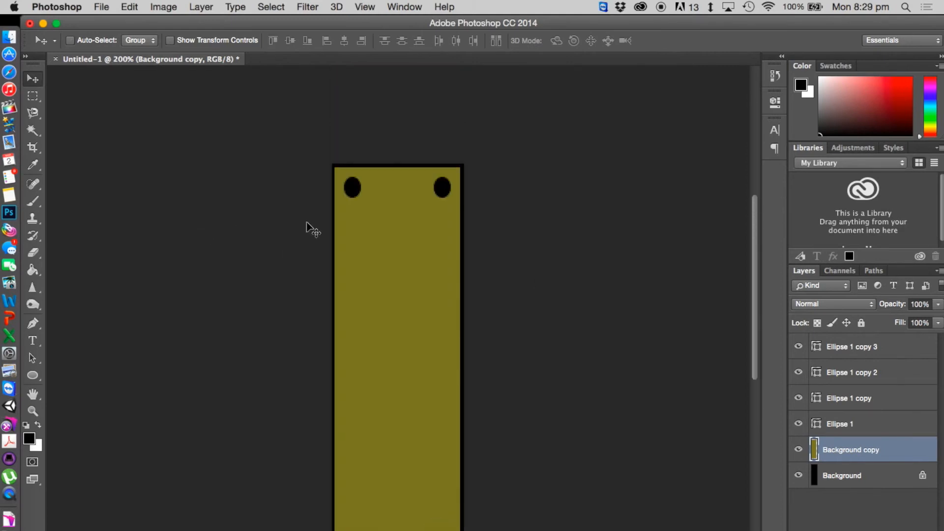
{"action": "scroll", "coordinate": [308, 225], "scroll_direction": "down", "scroll_amount": 10}
{"action": "scroll", "coordinate": [301, 221], "scroll_direction": "up", "scroll_amount": 2}
{"action": "scroll", "coordinate": [307, 226], "scroll_direction": "up", "scroll_amount": 5}
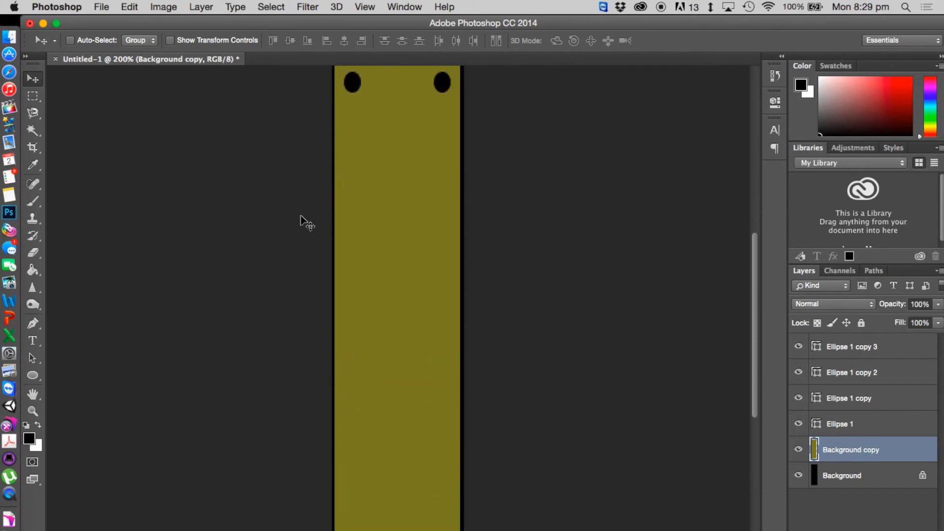
{"action": "scroll", "coordinate": [308, 222], "scroll_direction": "up", "scroll_amount": 2}
{"action": "scroll", "coordinate": [306, 217], "scroll_direction": "down", "scroll_amount": 8}
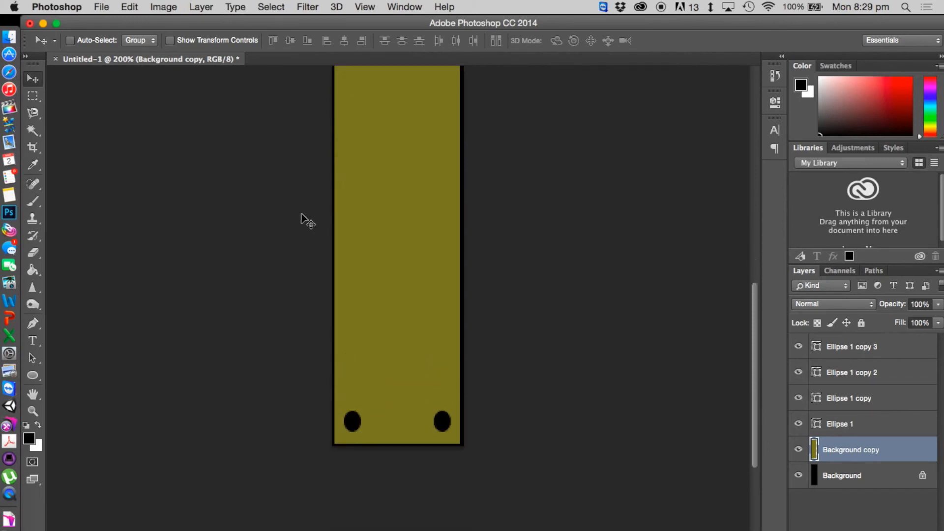
{"action": "scroll", "coordinate": [306, 218], "scroll_direction": "up", "scroll_amount": 7}
Save the texture as a PNG over wood.png on the Desktop, using Smallest / Slow compression and Interlaced.
{"action": "left_click", "coordinate": [109, 7]}
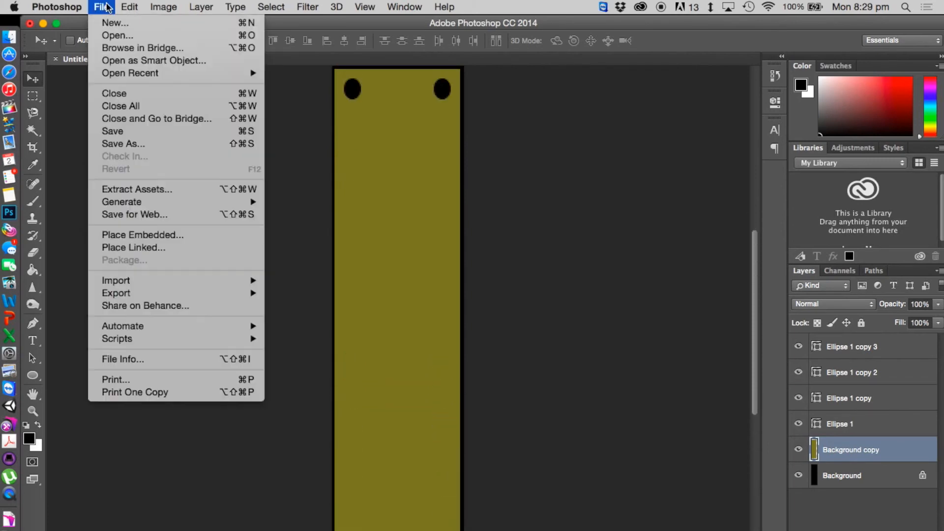
{"action": "left_click", "coordinate": [146, 144]}
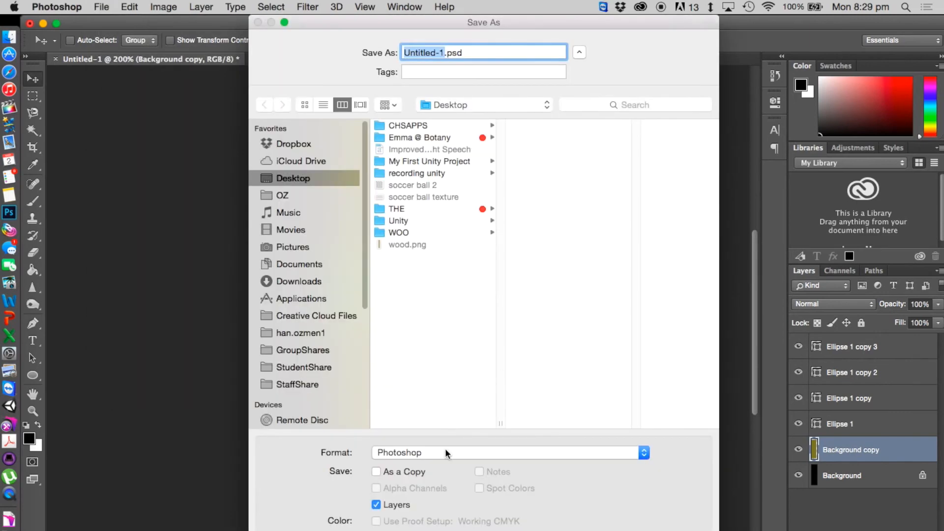
{"action": "left_click", "coordinate": [444, 453]}
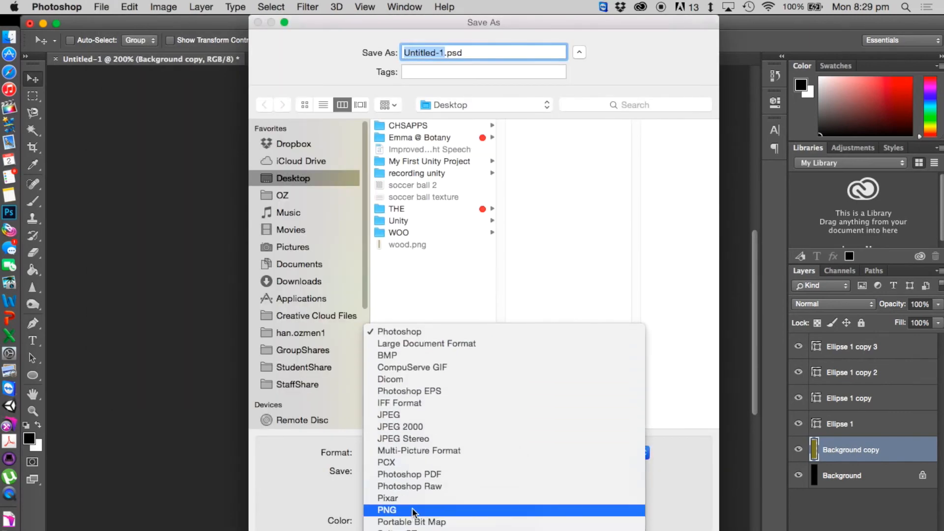
{"action": "left_click", "coordinate": [413, 512]}
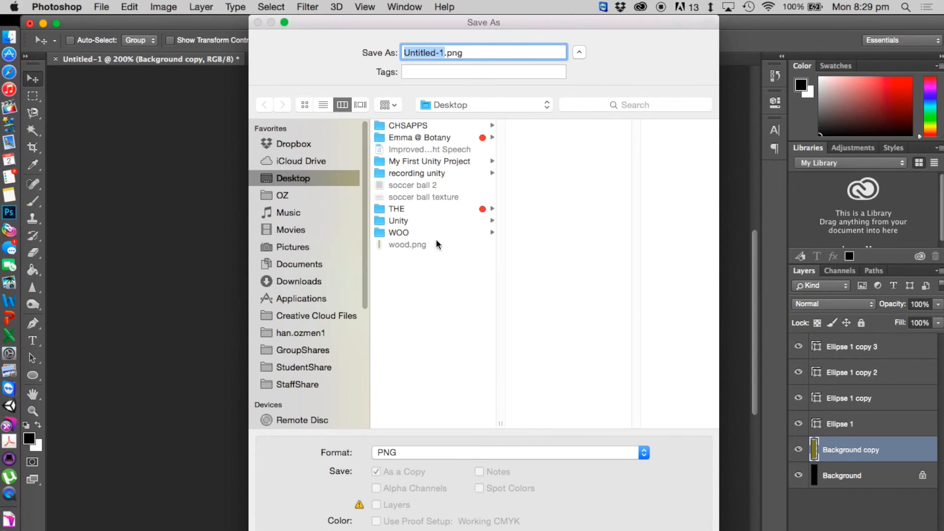
{"action": "left_click", "coordinate": [414, 245]}
{"action": "key", "text": "Return"}
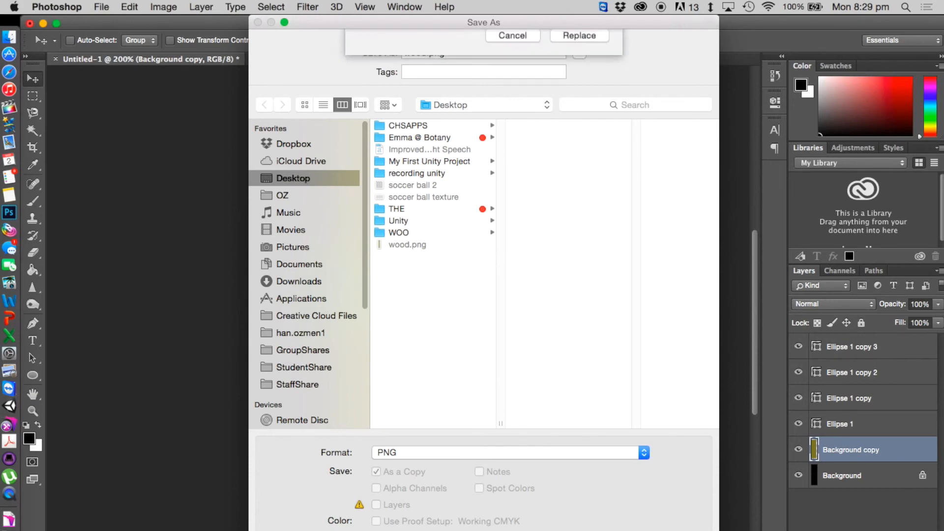
{"action": "left_click", "coordinate": [583, 111]}
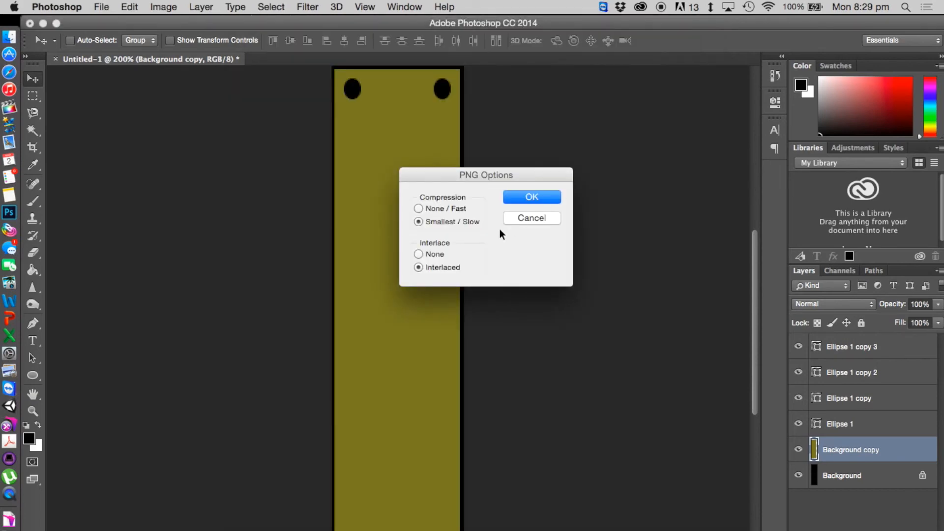
{"action": "left_click", "coordinate": [535, 198]}
Minimize the Photoshop window and bring the desktop's wood.png into the Colours assets folder in Unity.
{"action": "left_click", "coordinate": [44, 24]}
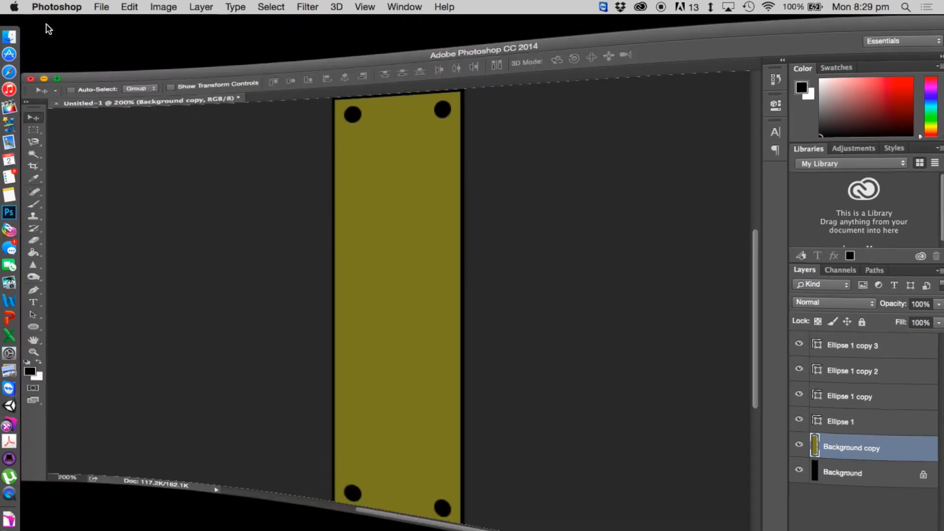
{"action": "left_click_drag", "start_coordinate": [824, 338], "coordinate": [476, 476]}
{"action": "key", "text": "ctrl+Right"}
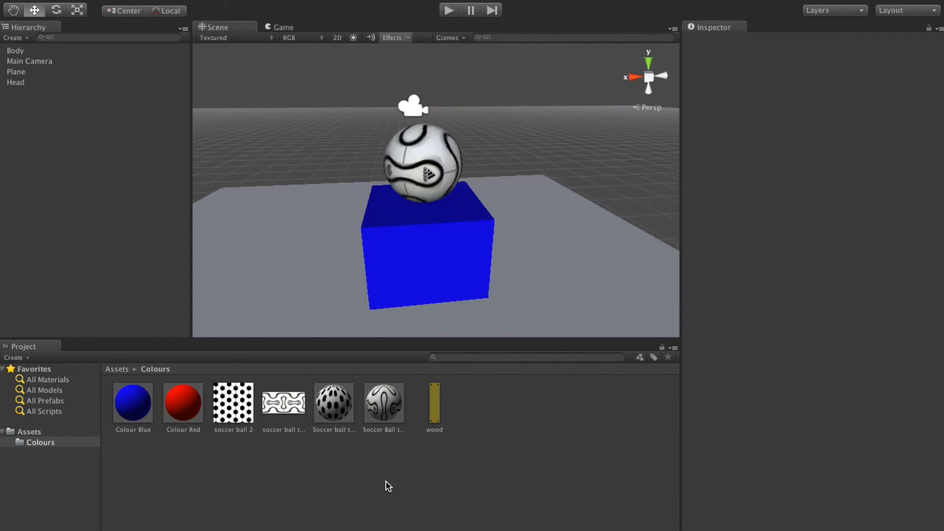
Create a material named Wood in the Colours folder and assign the wood texture as its base.
{"action": "right_click", "coordinate": [386, 485]}
{"action": "mouse_move", "coordinate": [472, 400]}
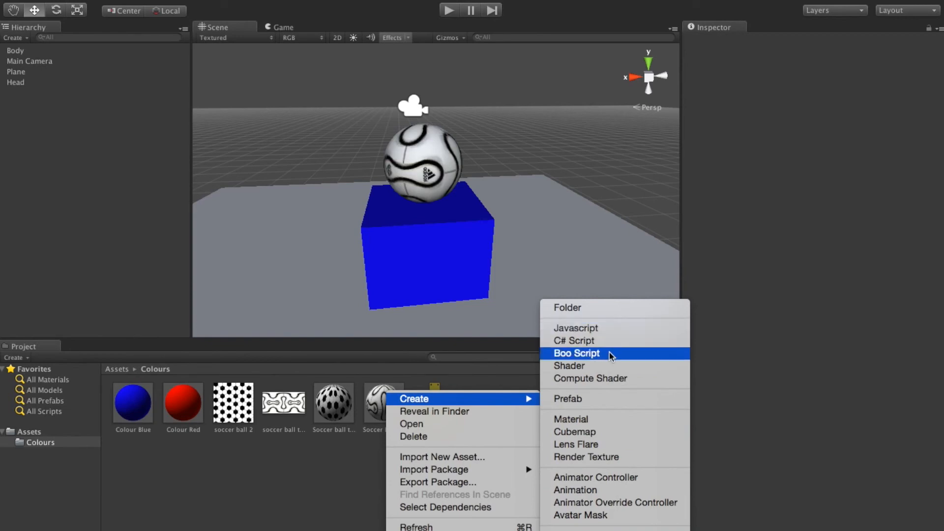
{"action": "left_click", "coordinate": [608, 420]}
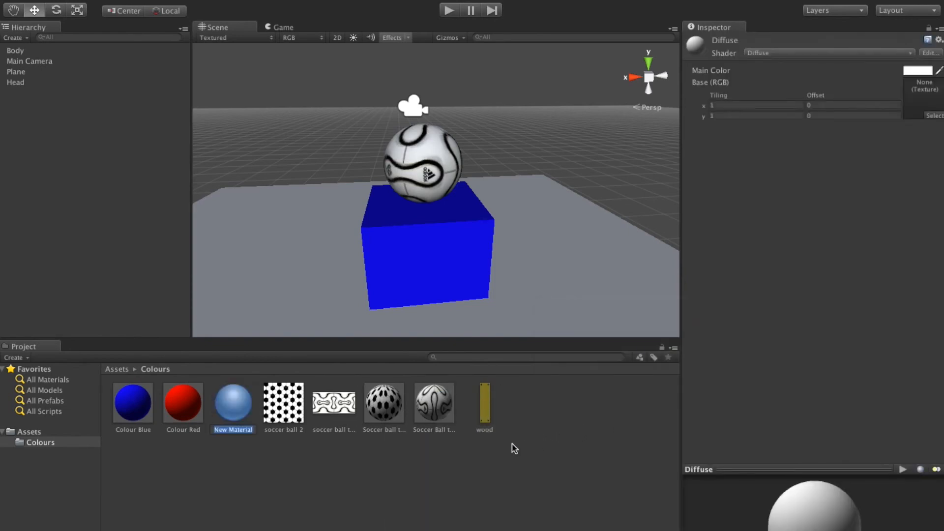
{"action": "type", "text": "Wood"}
{"action": "key", "text": "Return"}
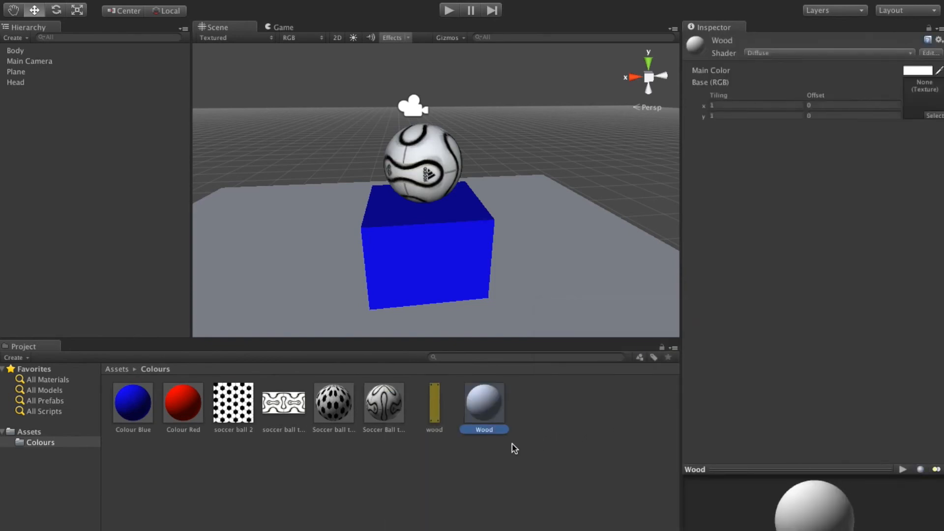
{"action": "left_click", "coordinate": [931, 116]}
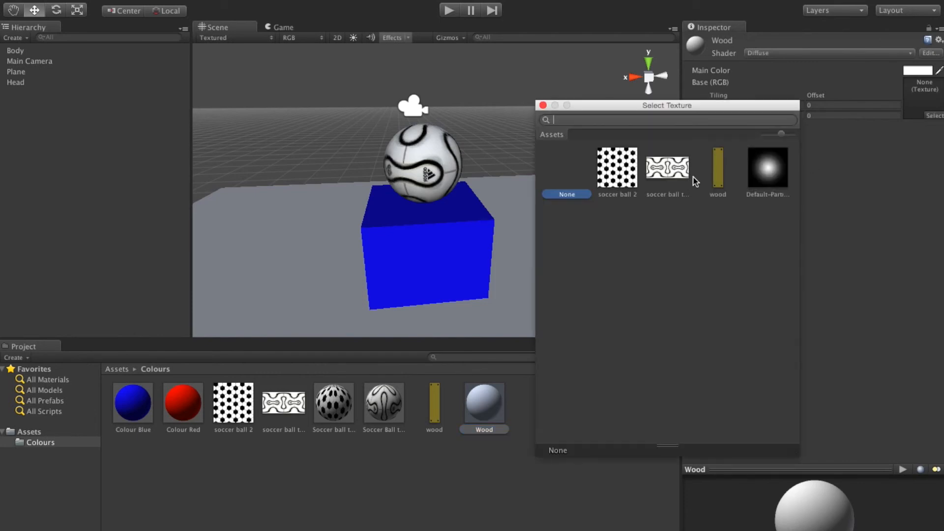
{"action": "double_click", "coordinate": [719, 169]}
Set the Wood material's tiling to 10 in x and 2 in y.
{"action": "left_click", "coordinate": [713, 105]}
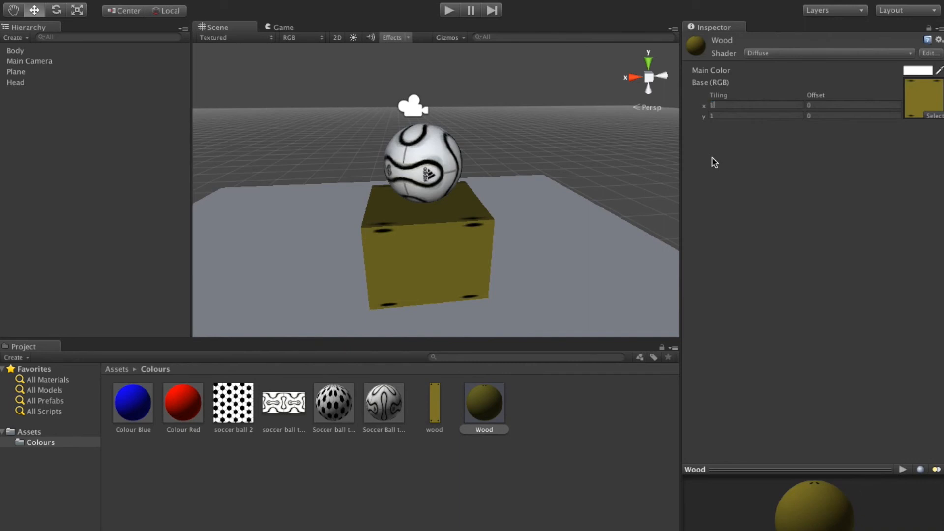
{"action": "type", "text": "0"}
{"action": "type", "text": "2"}
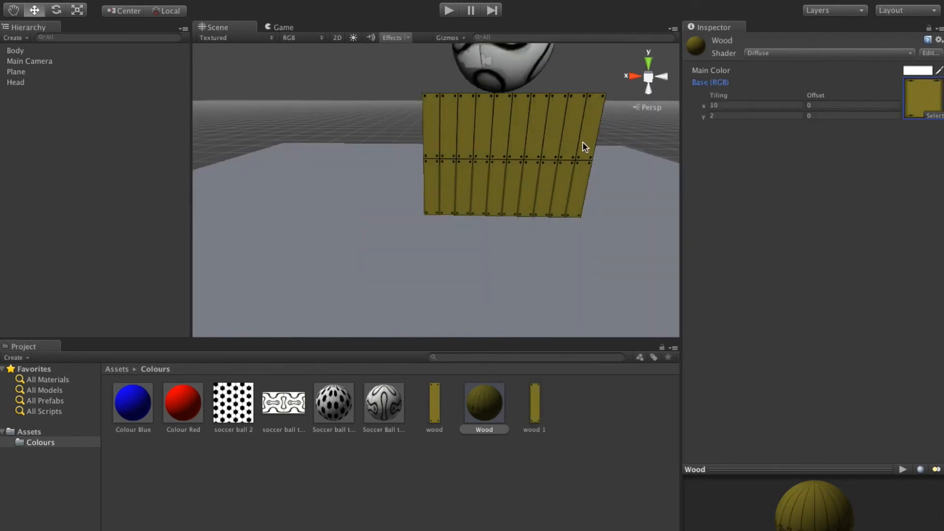
Examine the plank texture on the cube from several sides and distances, finishing with nothing selected.
{"action": "right_click_drag", "start_coordinate": [544, 134], "coordinate": [751, 109]}
{"action": "key", "text": "d"}
{"action": "key", "text": "w"}
{"action": "key", "text": "s"}
{"action": "key", "text": "w"}
{"action": "key", "text": "s"}
{"action": "key", "text": "w"}
{"action": "key", "text": "s"}
{"action": "key", "text": "w"}
{"action": "key", "text": "s"}
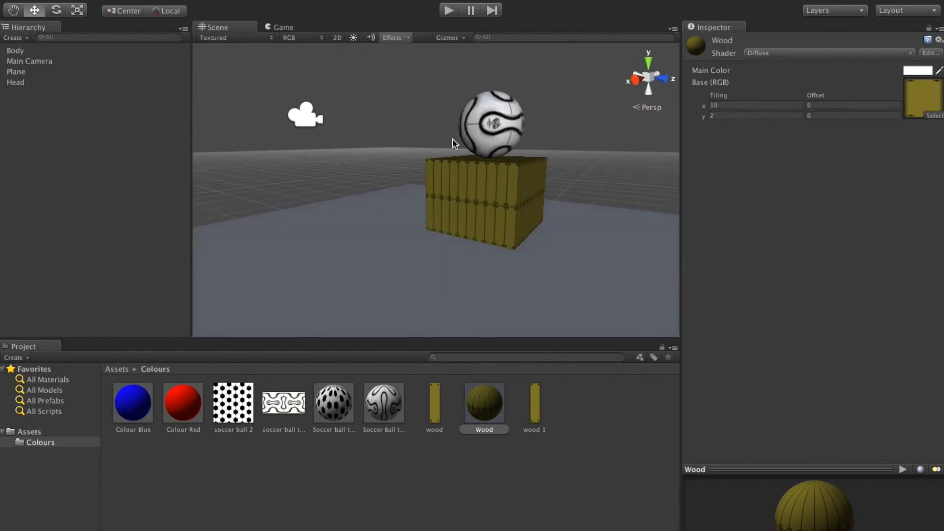
{"action": "right_click_drag", "start_coordinate": [452, 139], "coordinate": [281, 213]}
{"action": "key", "text": "s"}
{"action": "key", "text": "w"}
{"action": "key", "text": "d"}
{"action": "key", "text": "s"}
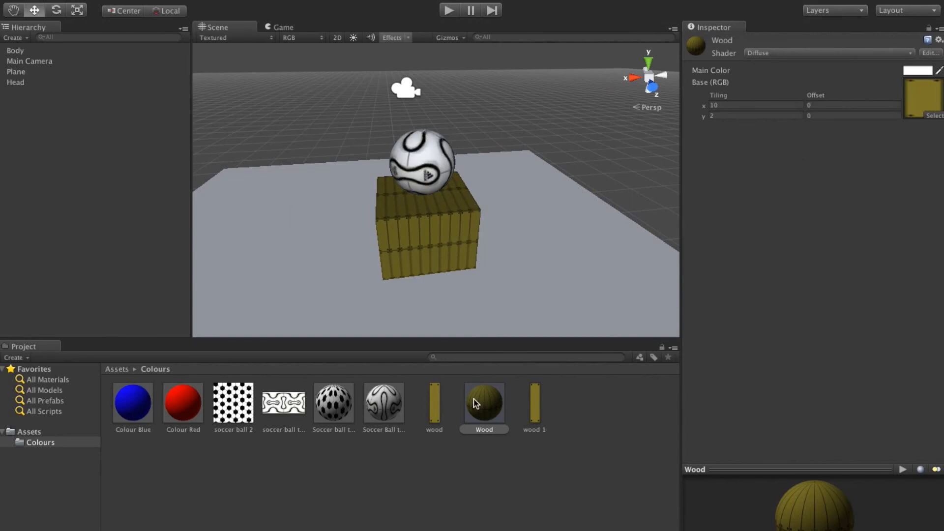
{"action": "left_click", "coordinate": [109, 119]}
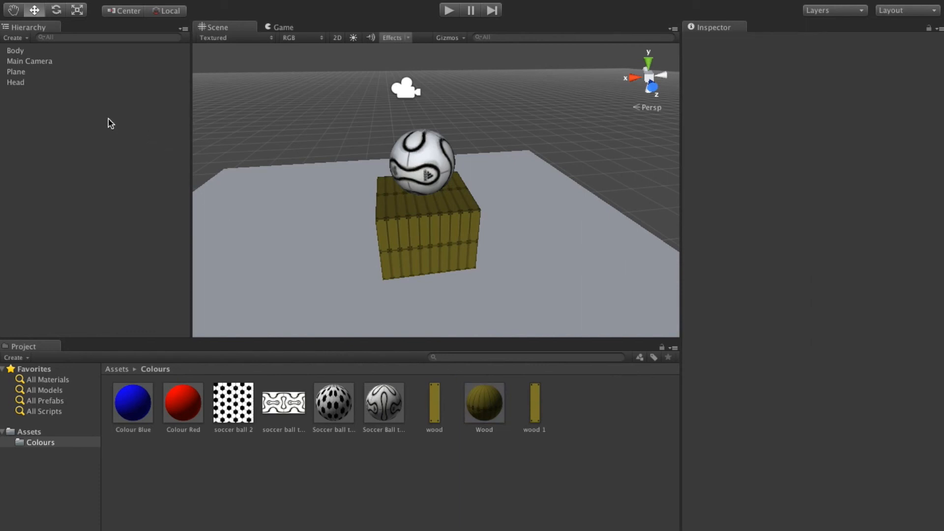
Shift the Head sphere slightly along its blue axis and lower it through the cube to about Y -0.66.
{"action": "left_click", "coordinate": [445, 191]}
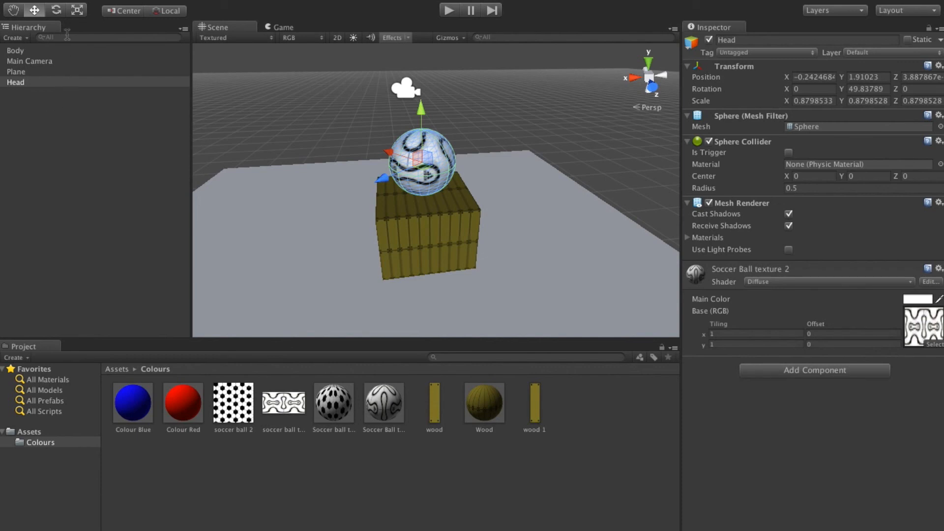
{"action": "mouse_move", "coordinate": [384, 185]}
{"action": "left_mouse_down"}
{"action": "mouse_move", "coordinate": [295, 222]}
{"action": "mouse_move", "coordinate": [393, 183]}
{"action": "mouse_move", "coordinate": [396, 158]}
{"action": "mouse_move", "coordinate": [293, 129]}
{"action": "mouse_move", "coordinate": [388, 172]}
{"action": "left_mouse_up"}
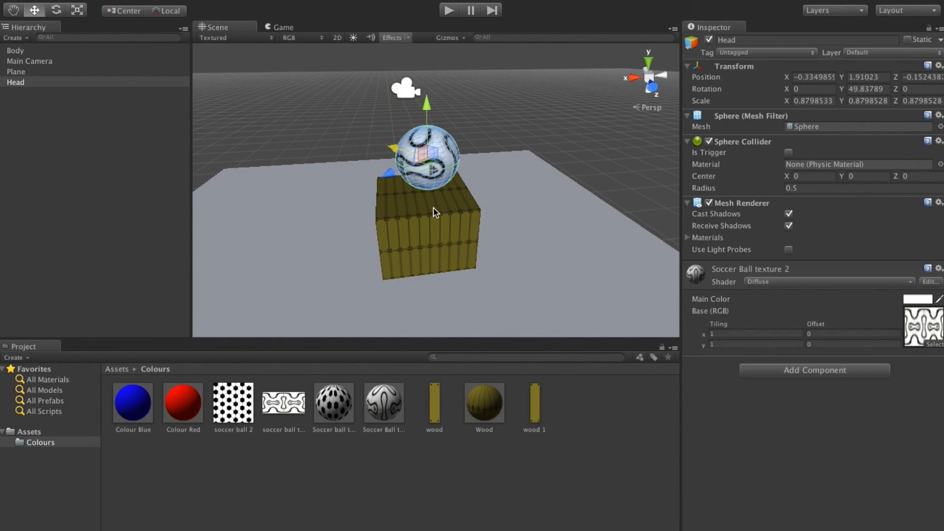
{"action": "middle_click_drag", "start_coordinate": [466, 239], "coordinate": [461, 215]}
{"action": "left_click_drag", "start_coordinate": [421, 70], "coordinate": [429, 247]}
{"action": "left_click_drag", "start_coordinate": [451, 289], "coordinate": [399, 427], "text": "alt"}
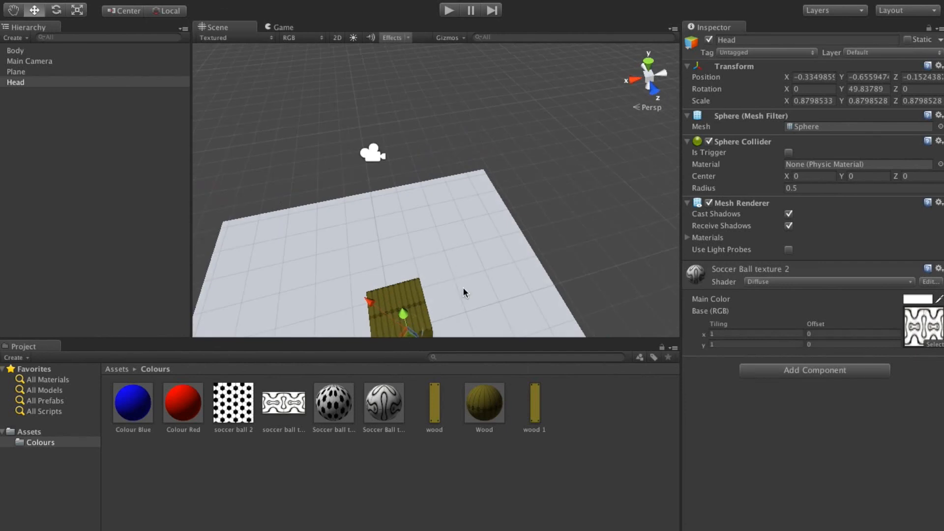
{"action": "left_click_drag", "start_coordinate": [463, 292], "coordinate": [506, 205], "text": "alt"}
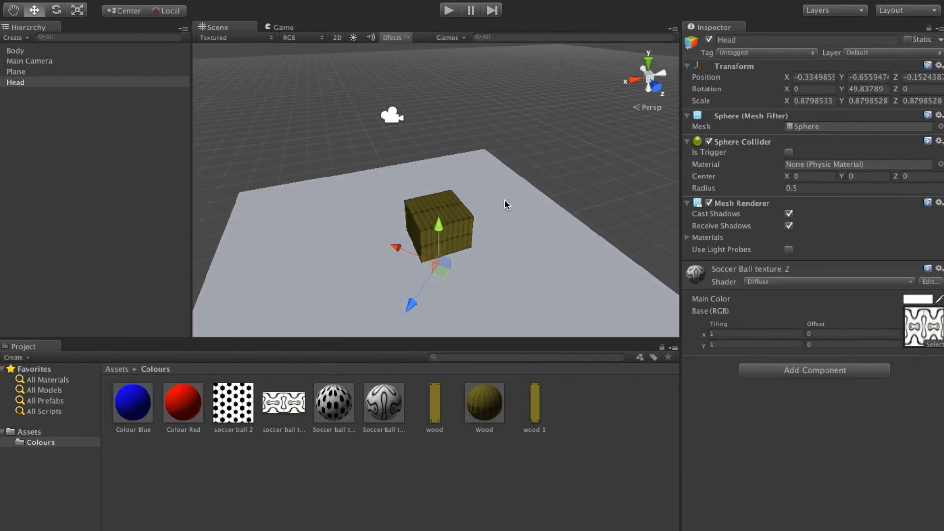
Raise the Head sphere above the cube to about Y 2.05 and view both objects from another side.
{"action": "left_click_drag", "start_coordinate": [441, 228], "coordinate": [448, 165]}
{"action": "left_click_drag", "start_coordinate": [424, 261], "coordinate": [645, 221], "text": "alt"}
{"action": "key", "text": "f"}
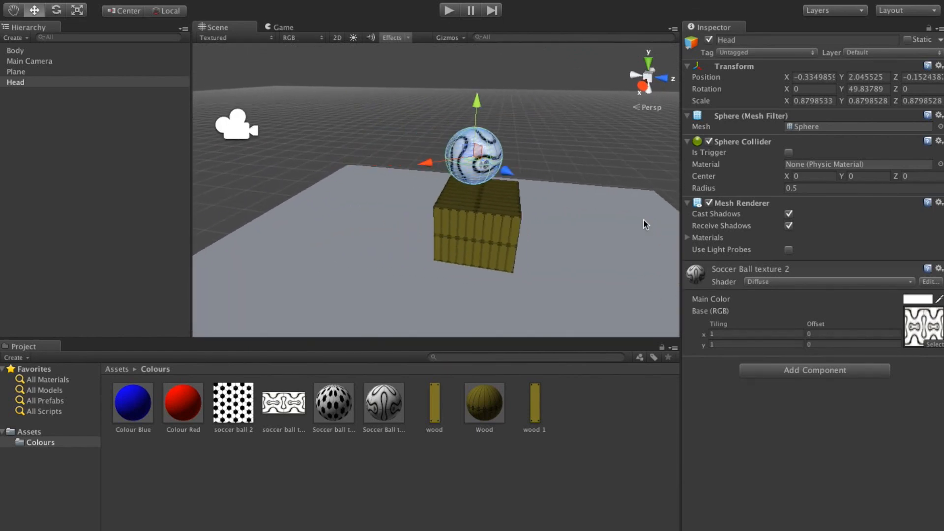
{"action": "left_click", "coordinate": [19, 39]}
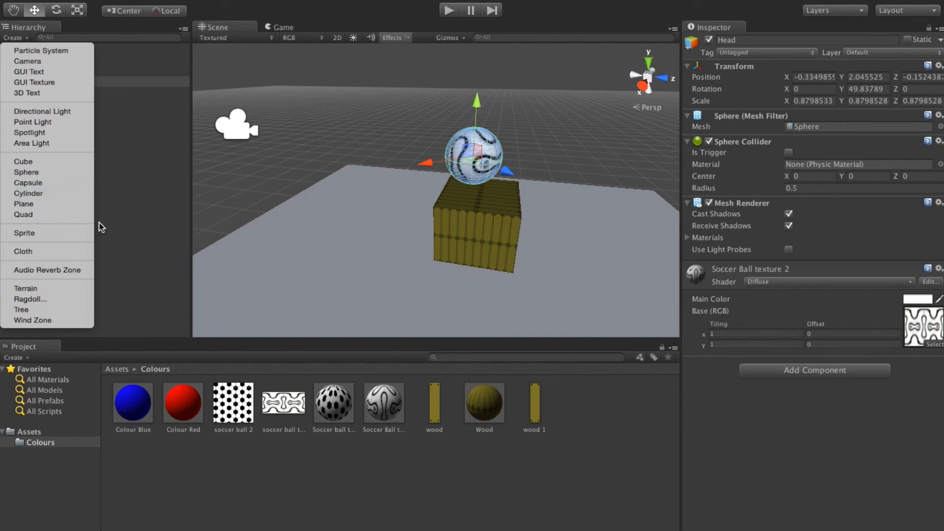
{"action": "left_click", "coordinate": [463, 224]}
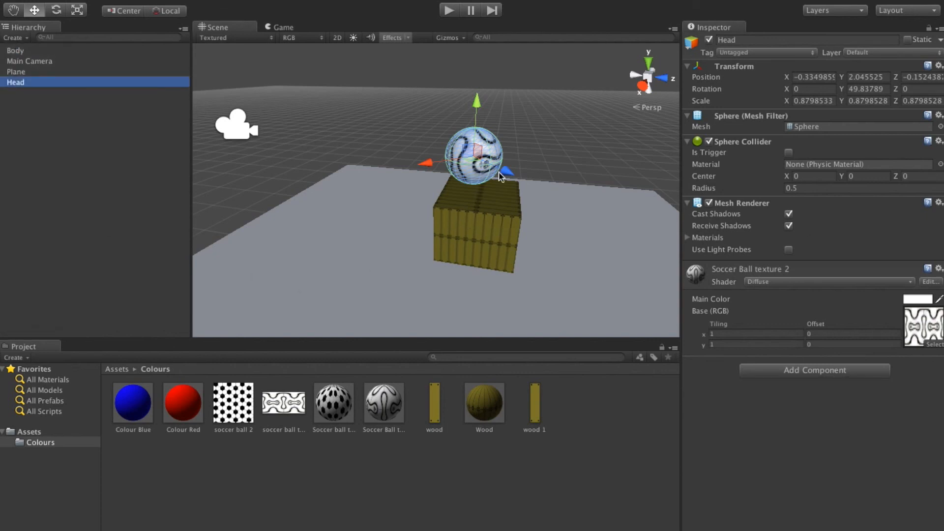
Centre the Head sphere over the cube and sink it partly into the top, at about X -0.13, Y 1.56, Z 0.02.
{"action": "left_click_drag", "start_coordinate": [500, 176], "coordinate": [513, 179]}
{"action": "left_click_drag", "start_coordinate": [488, 110], "coordinate": [485, 134]}
{"action": "left_click_drag", "start_coordinate": [514, 225], "coordinate": [260, 170]}
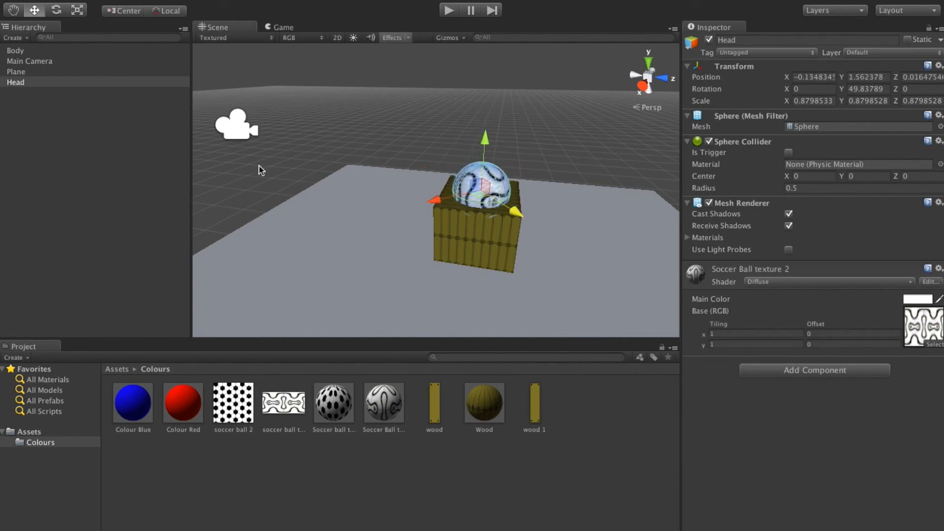
Make the Body cube a child of the Head sphere in the object hierarchy.
{"action": "left_click", "coordinate": [15, 50]}
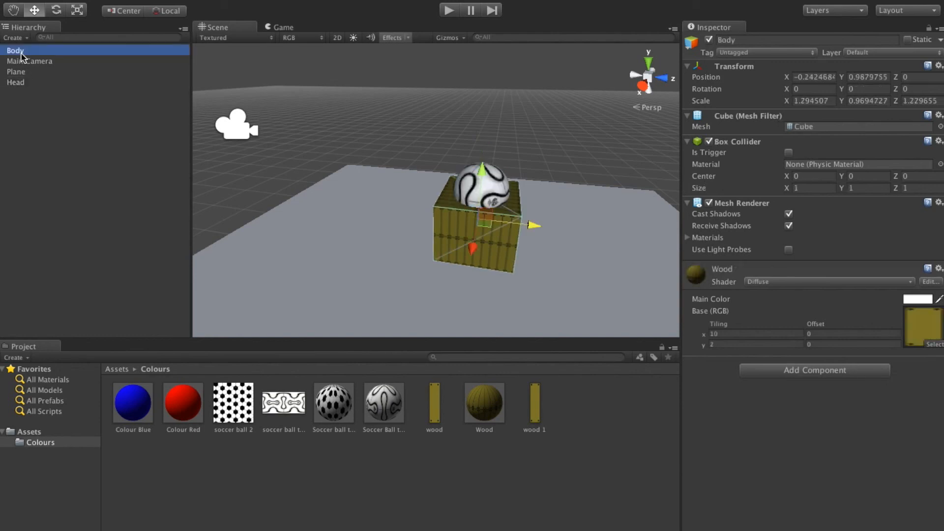
{"action": "left_click_drag", "start_coordinate": [19, 51], "coordinate": [28, 84]}
{"action": "left_click", "coordinate": [3, 72]}
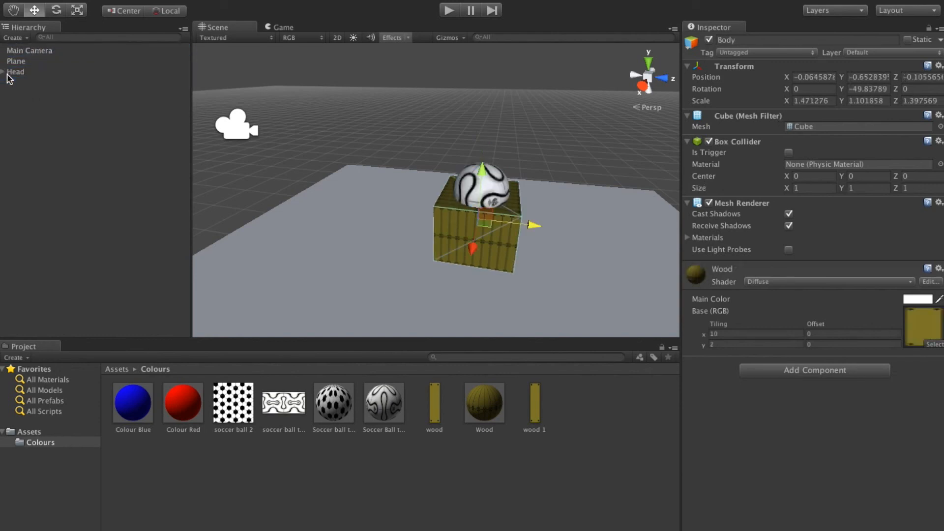
Move the Head sphere a short way along its blue axis together with its child cube, and clear the selection.
{"action": "left_click", "coordinate": [22, 73]}
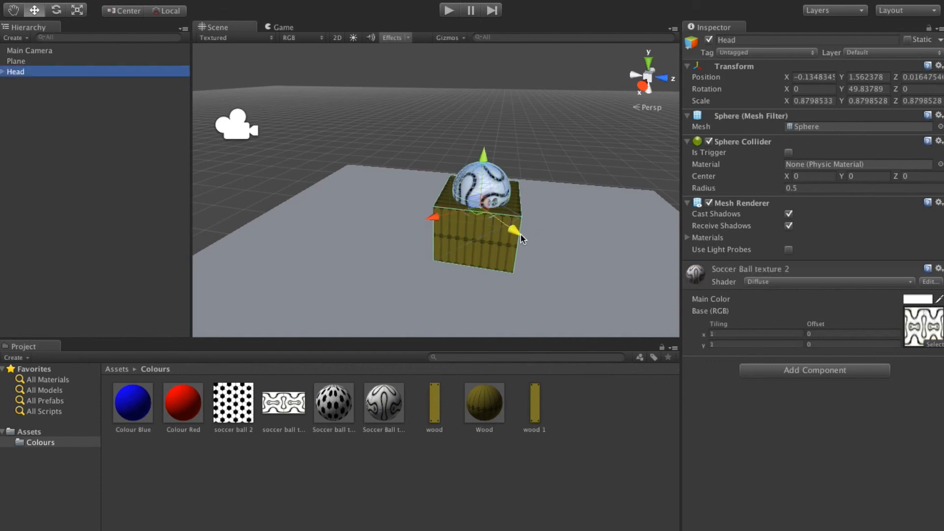
{"action": "left_click_drag", "start_coordinate": [518, 232], "coordinate": [502, 250]}
{"action": "left_click", "coordinate": [374, 216]}
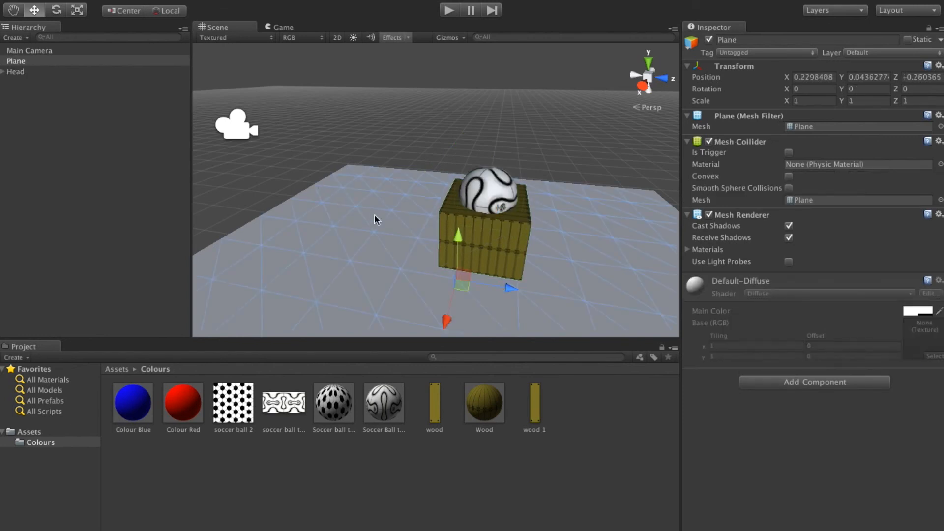
{"action": "left_click", "coordinate": [388, 143]}
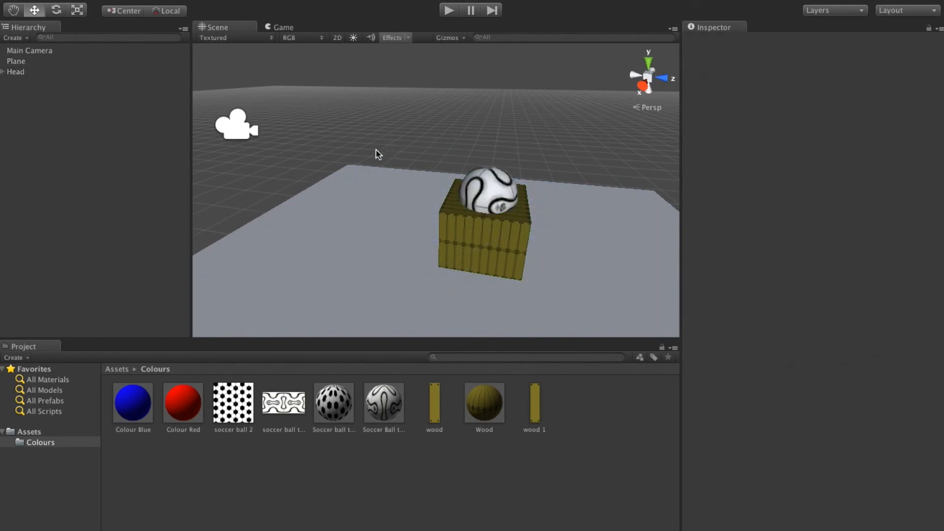